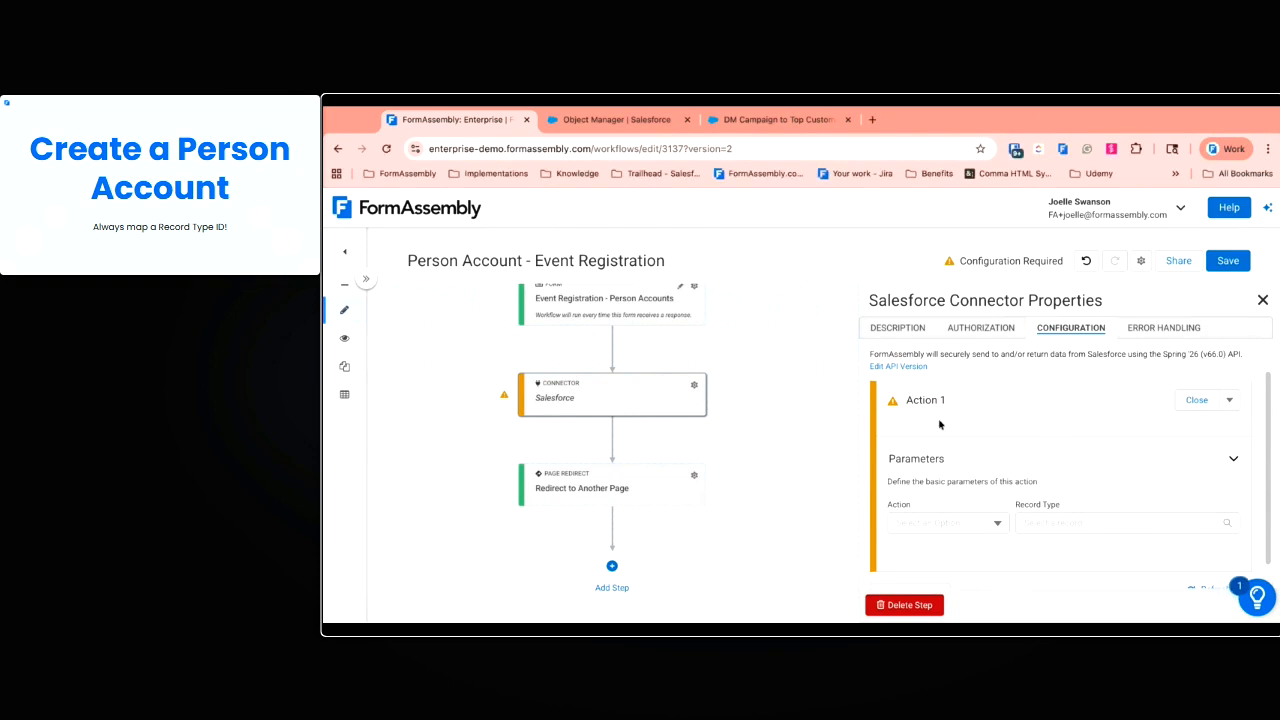
Set Action 1 to Create a Record with Account as the record type
{"action": "left_click", "coordinate": [990, 524]}
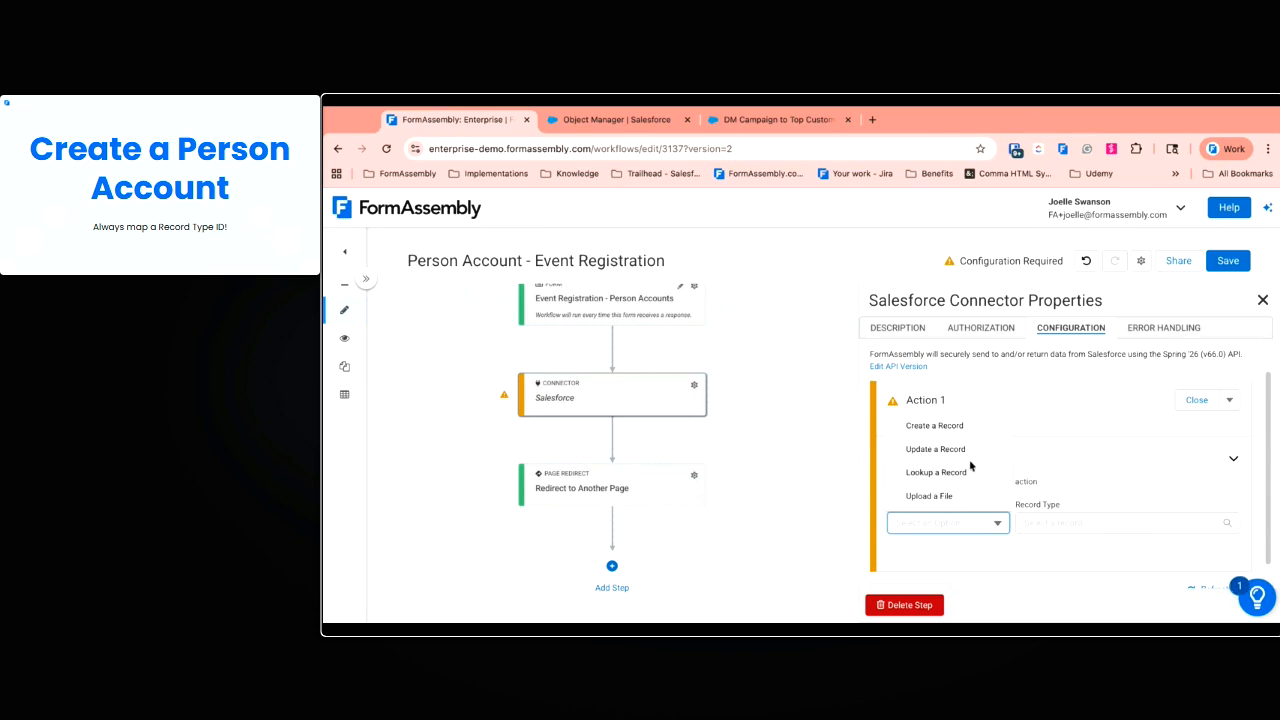
{"action": "left_click", "coordinate": [957, 425]}
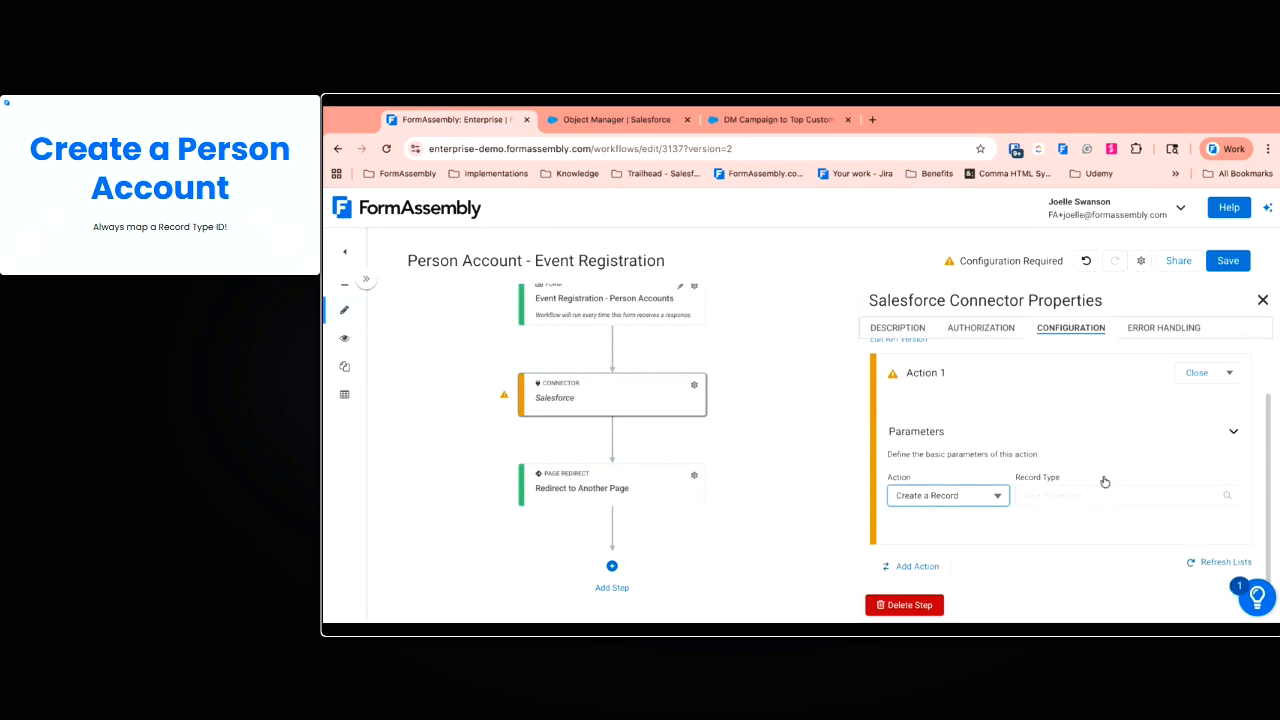
{"action": "left_click", "coordinate": [1148, 500]}
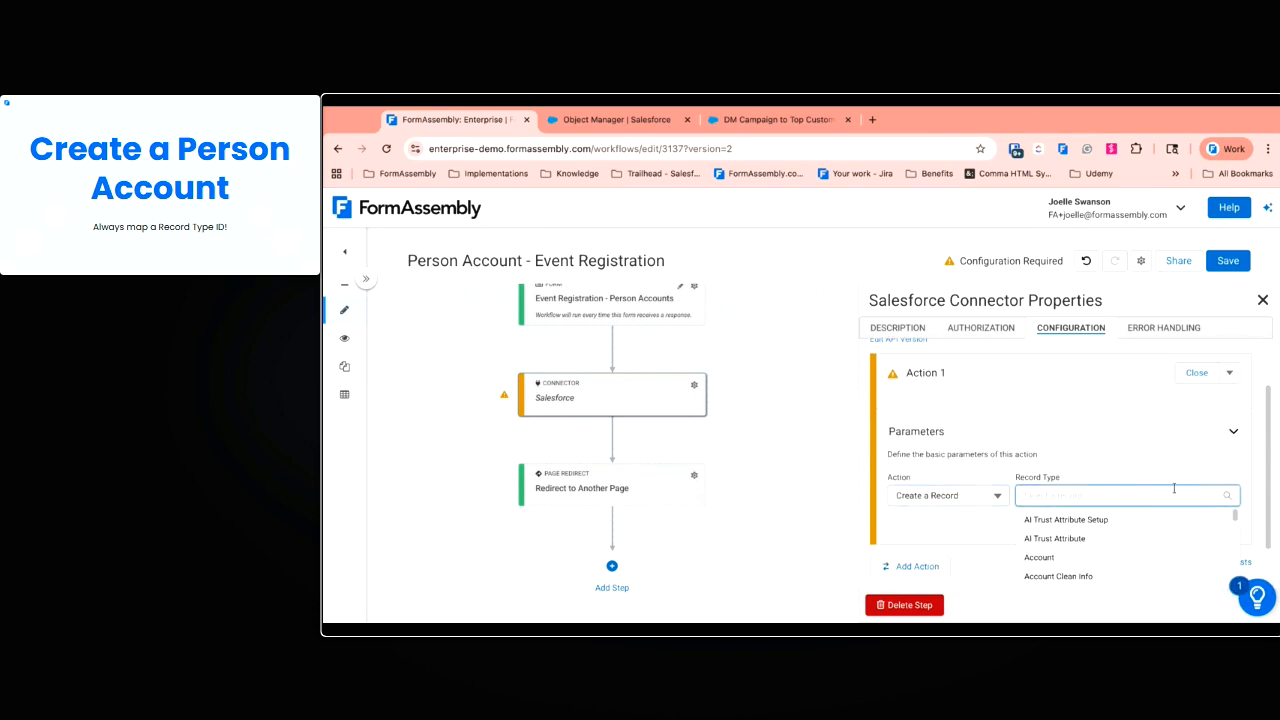
{"action": "type", "text": "pers"}
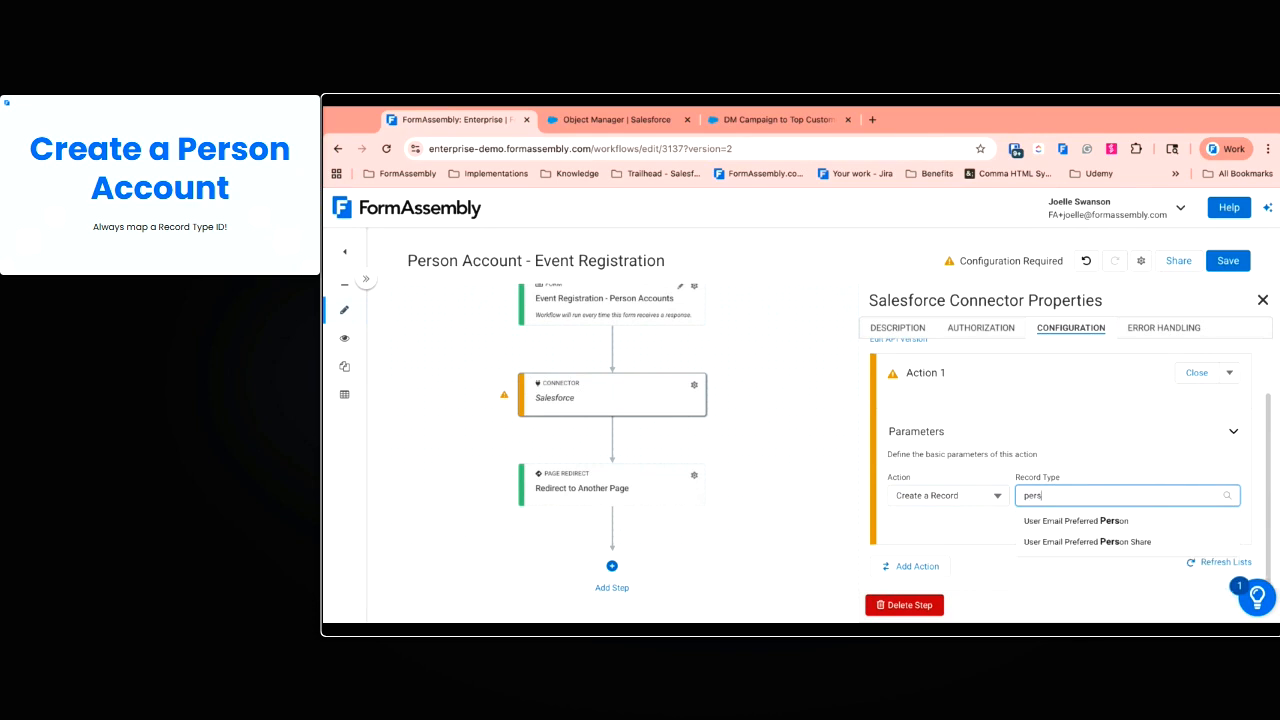
{"action": "double_click", "coordinate": [1150, 494]}
{"action": "type", "text": "acc"}
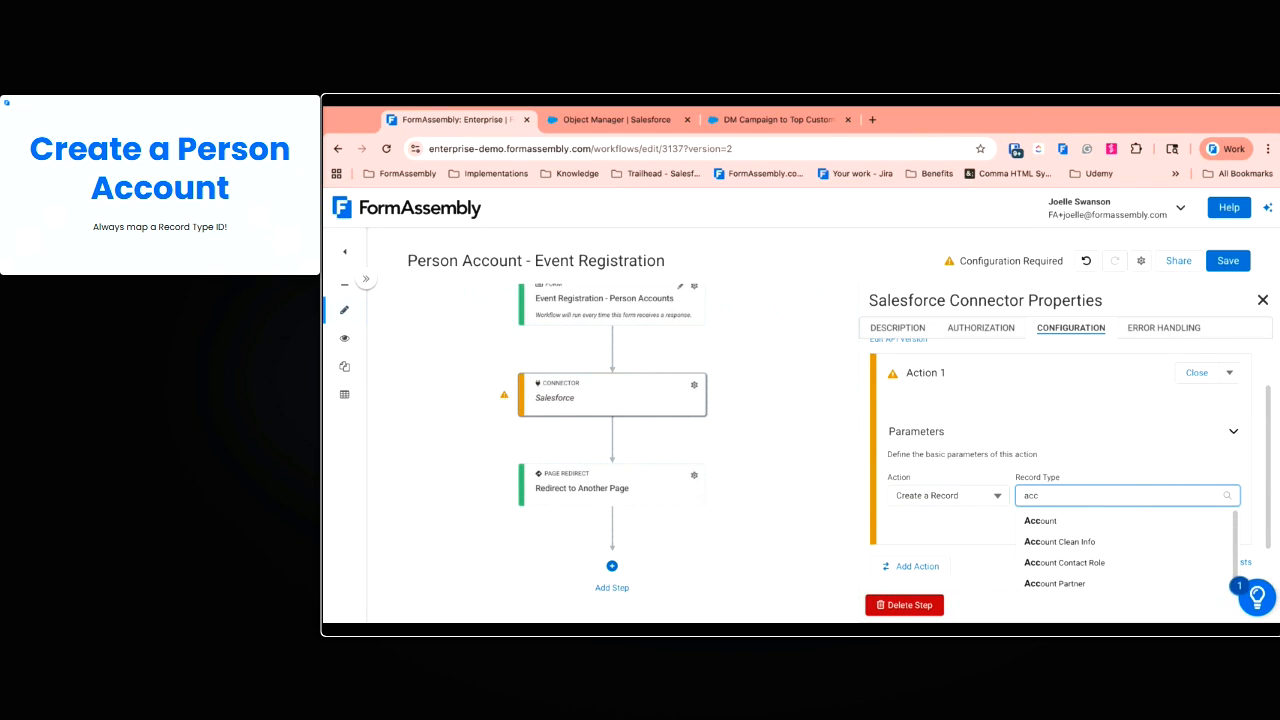
{"action": "left_click", "coordinate": [1060, 526]}
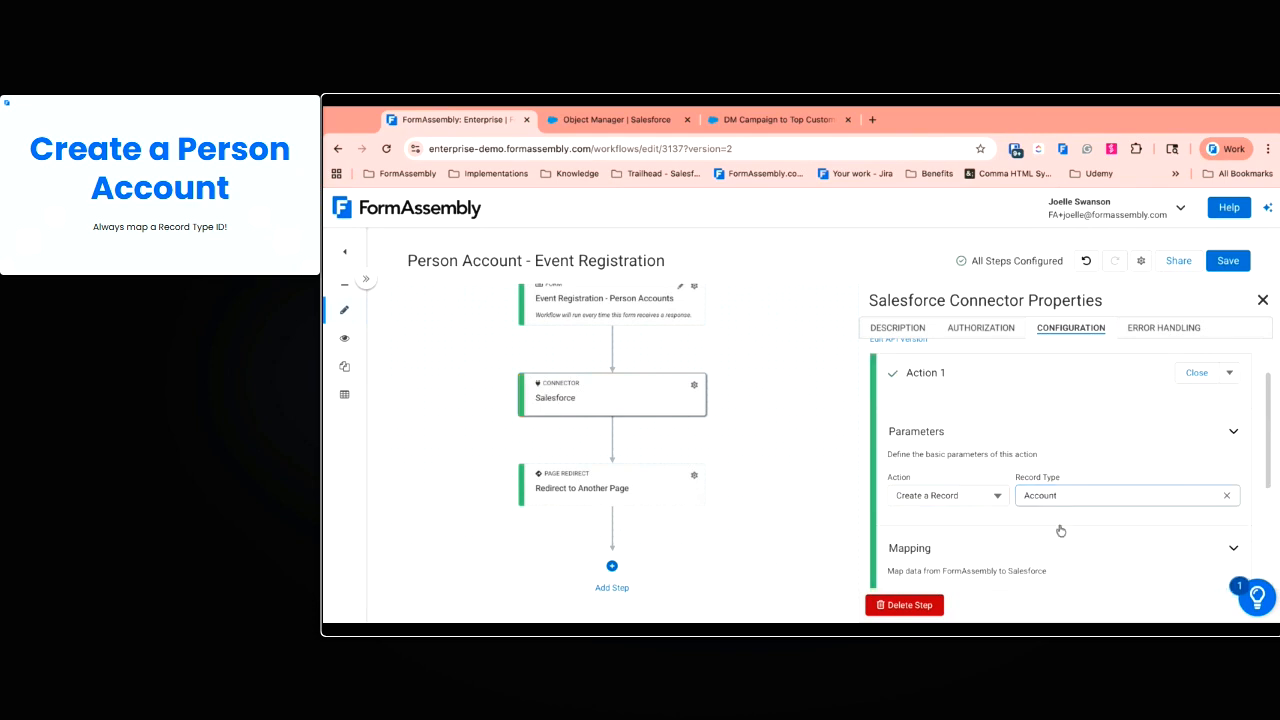
{"action": "scroll", "coordinate": [1080, 468], "scroll_direction": "down", "scroll_amount": 1}
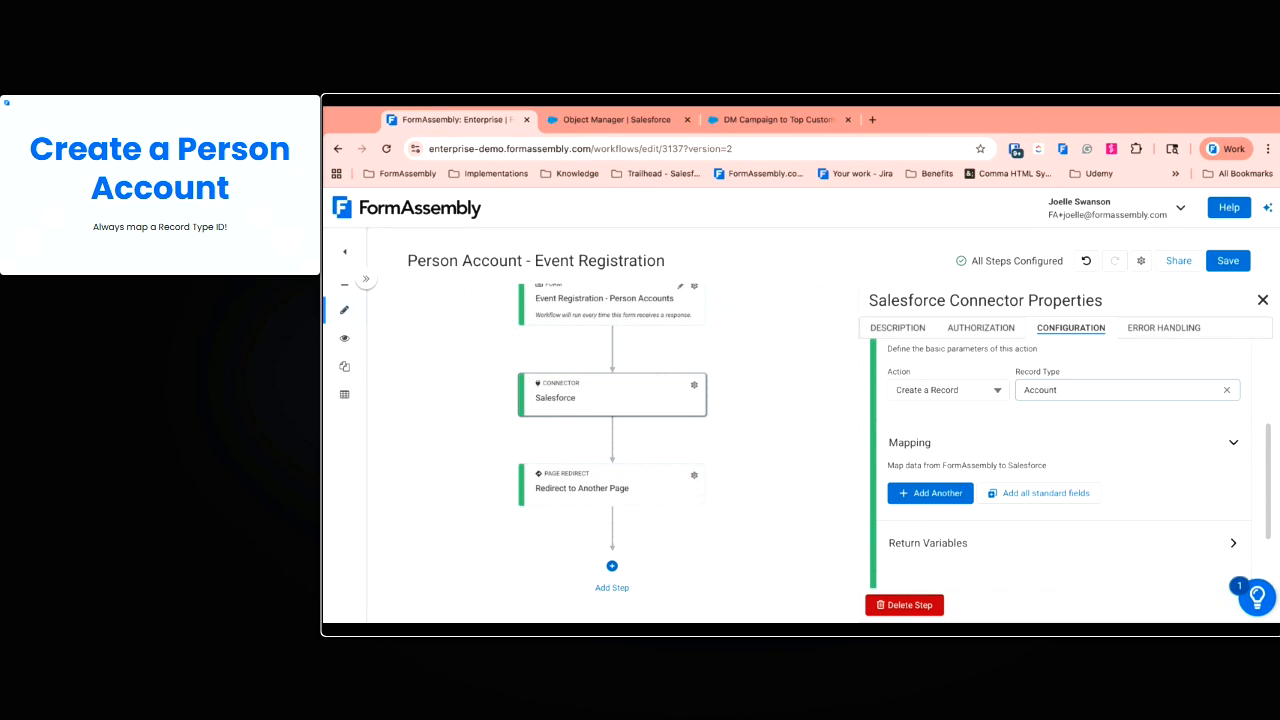
Add a mapping row targeting Record Type ID with a Value or Formula source
{"action": "left_click", "coordinate": [940, 493]}
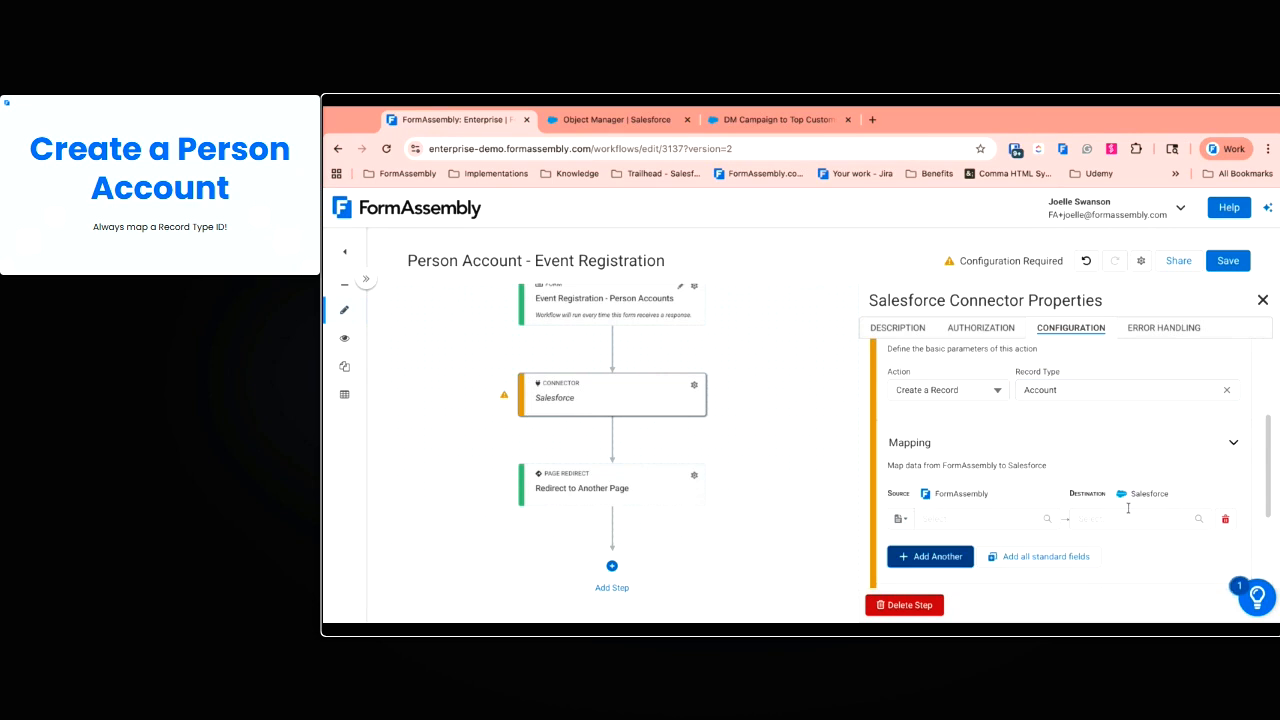
{"action": "left_click", "coordinate": [1120, 520]}
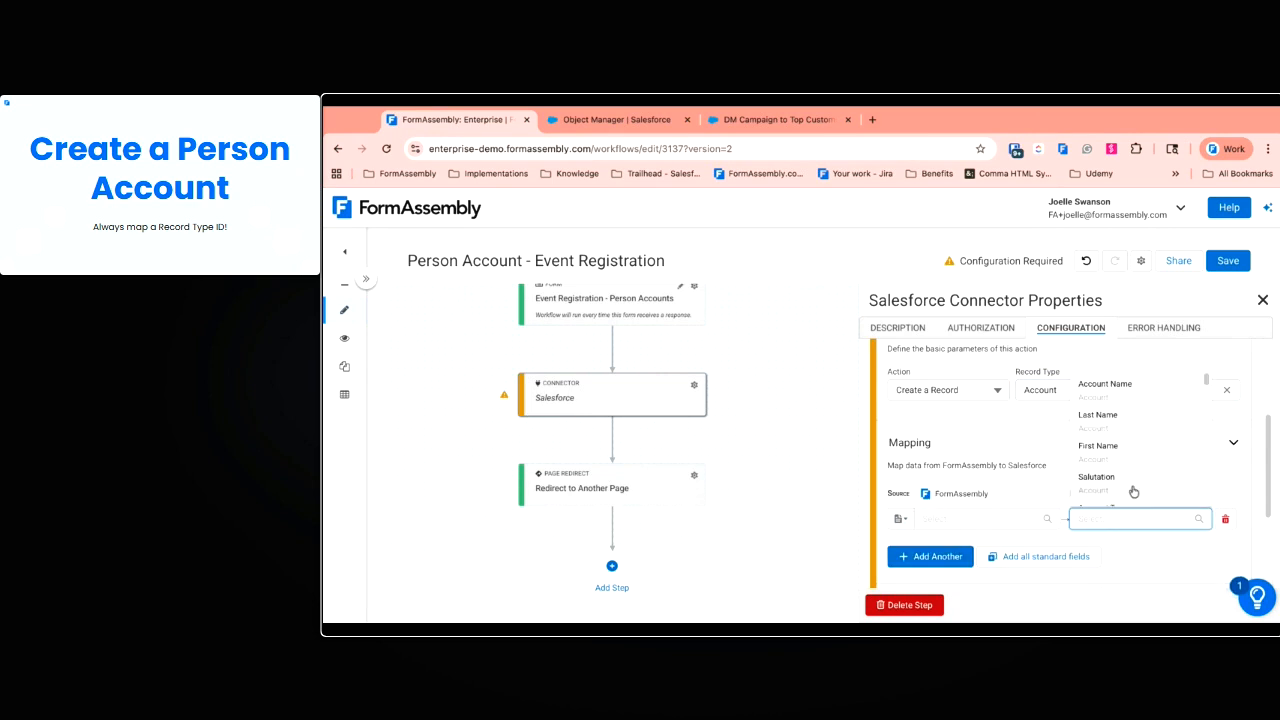
{"action": "type", "text": "recor"}
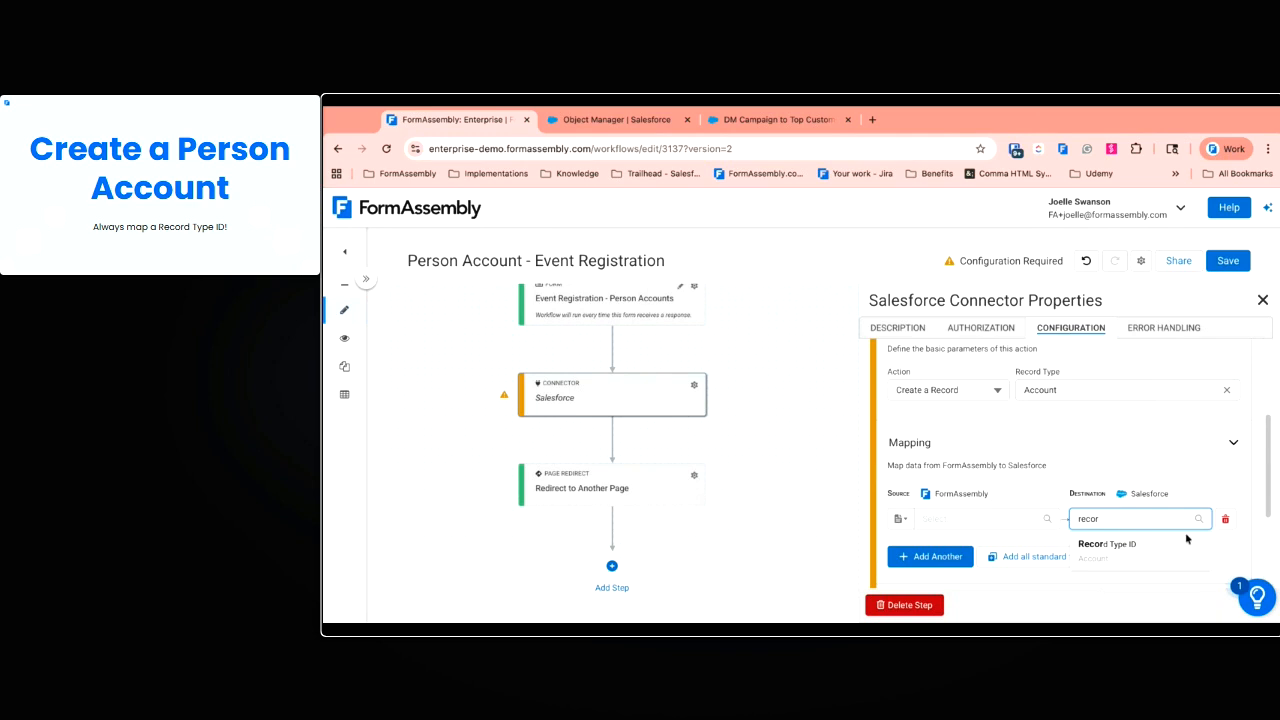
{"action": "left_click", "coordinate": [1183, 538]}
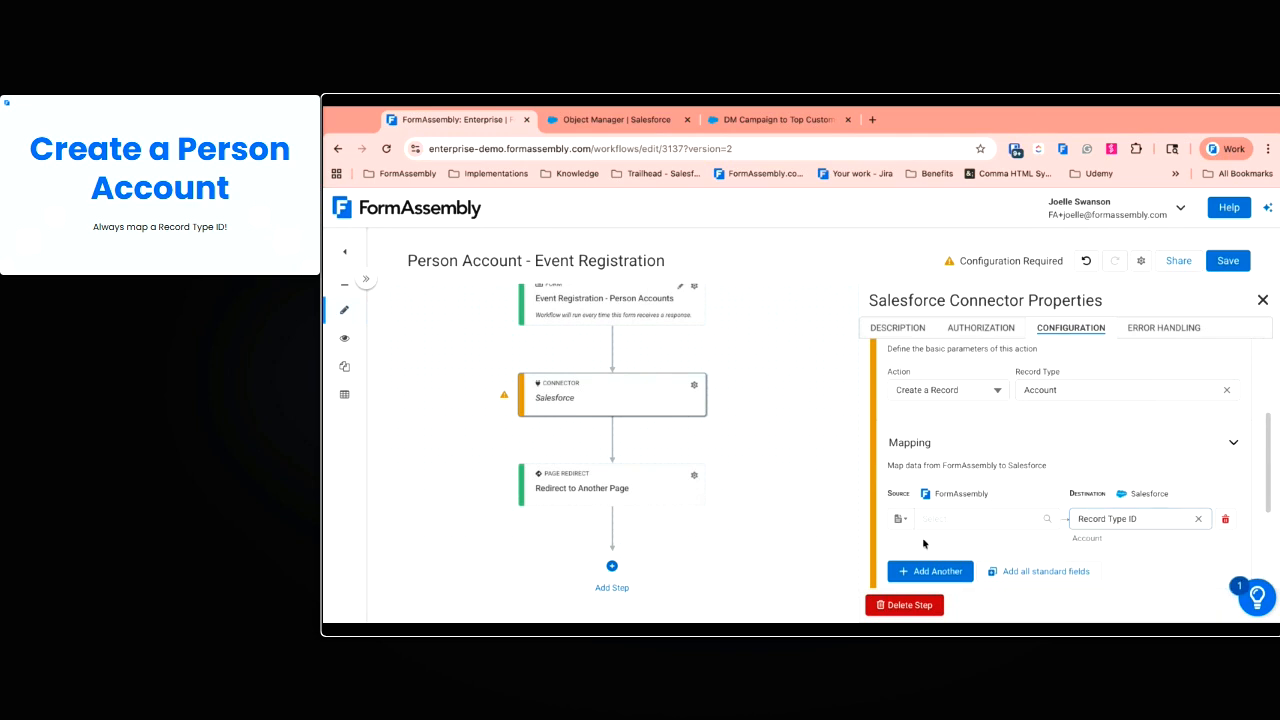
{"action": "left_click", "coordinate": [900, 519]}
{"action": "left_click", "coordinate": [996, 466]}
In Salesforce Object Manager, filter by 'perso' and open the Person Account object
{"action": "left_click", "coordinate": [651, 121]}
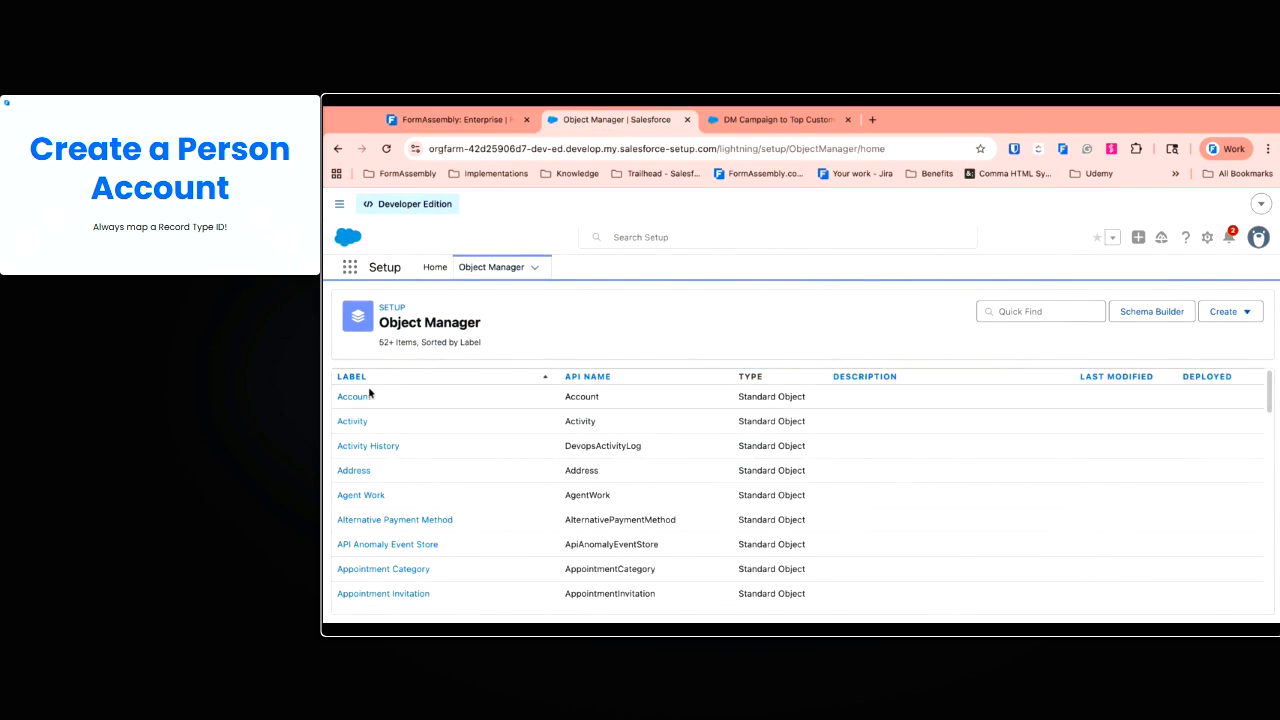
{"action": "left_click", "coordinate": [1017, 311]}
{"action": "type", "text": "perso"}
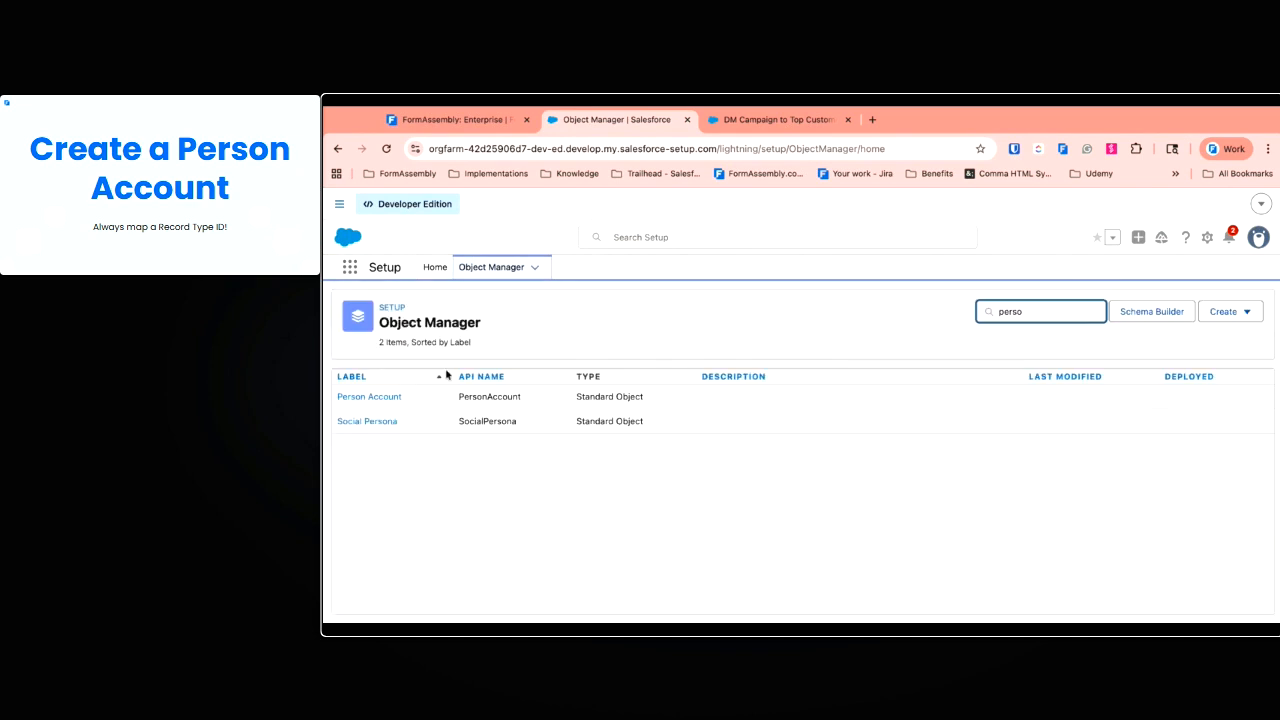
{"action": "left_click", "coordinate": [357, 397]}
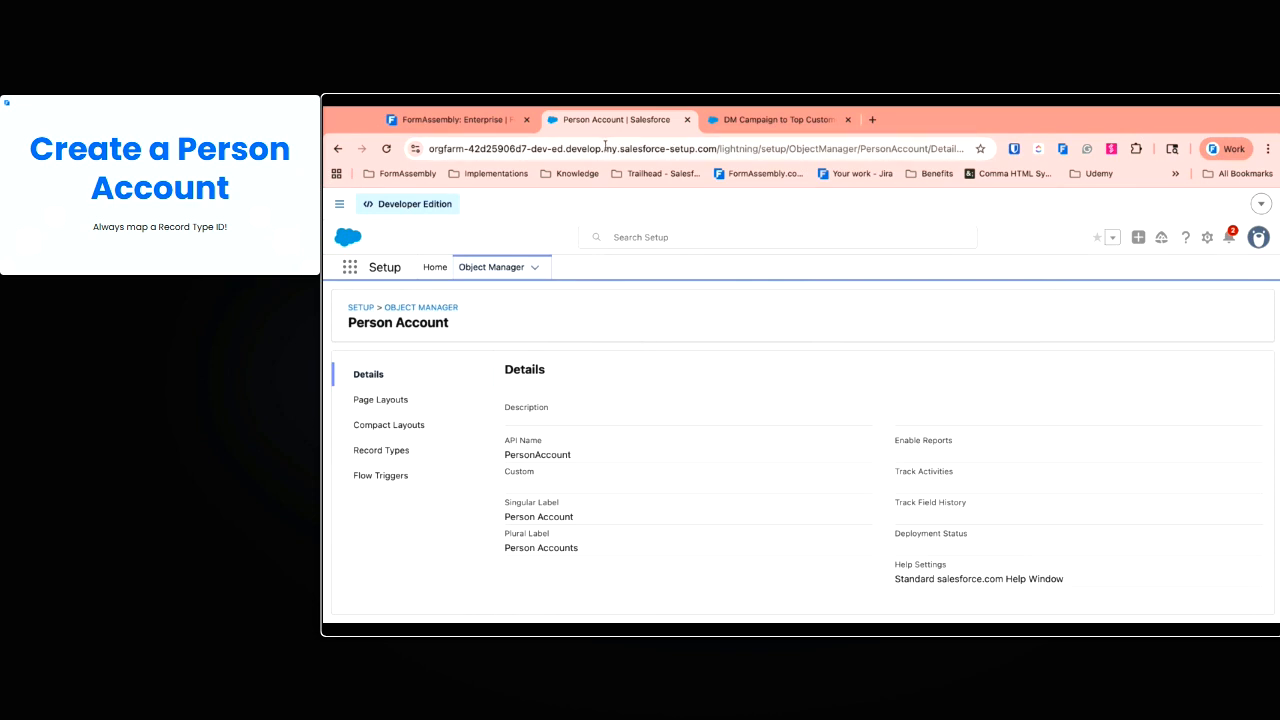
Edit the Person Account page address in the address bar, then clear it
{"action": "left_click", "coordinate": [461, 149]}
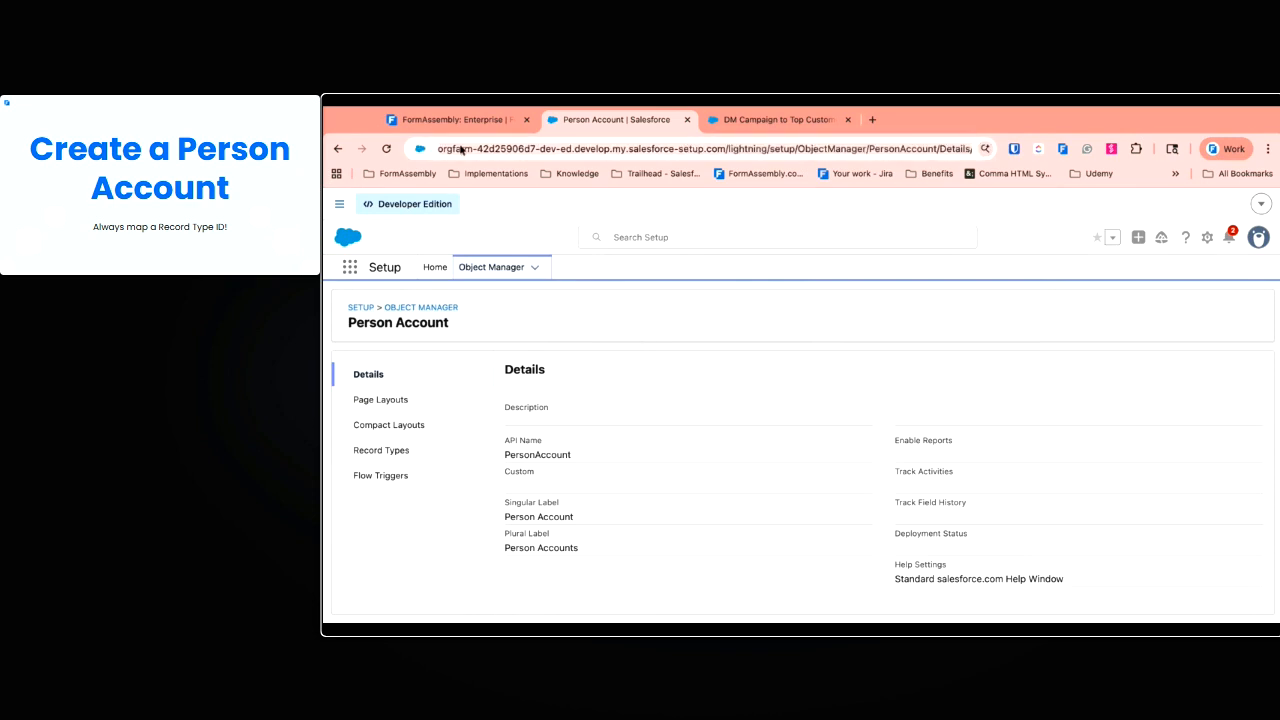
{"action": "type", "text": "view"}
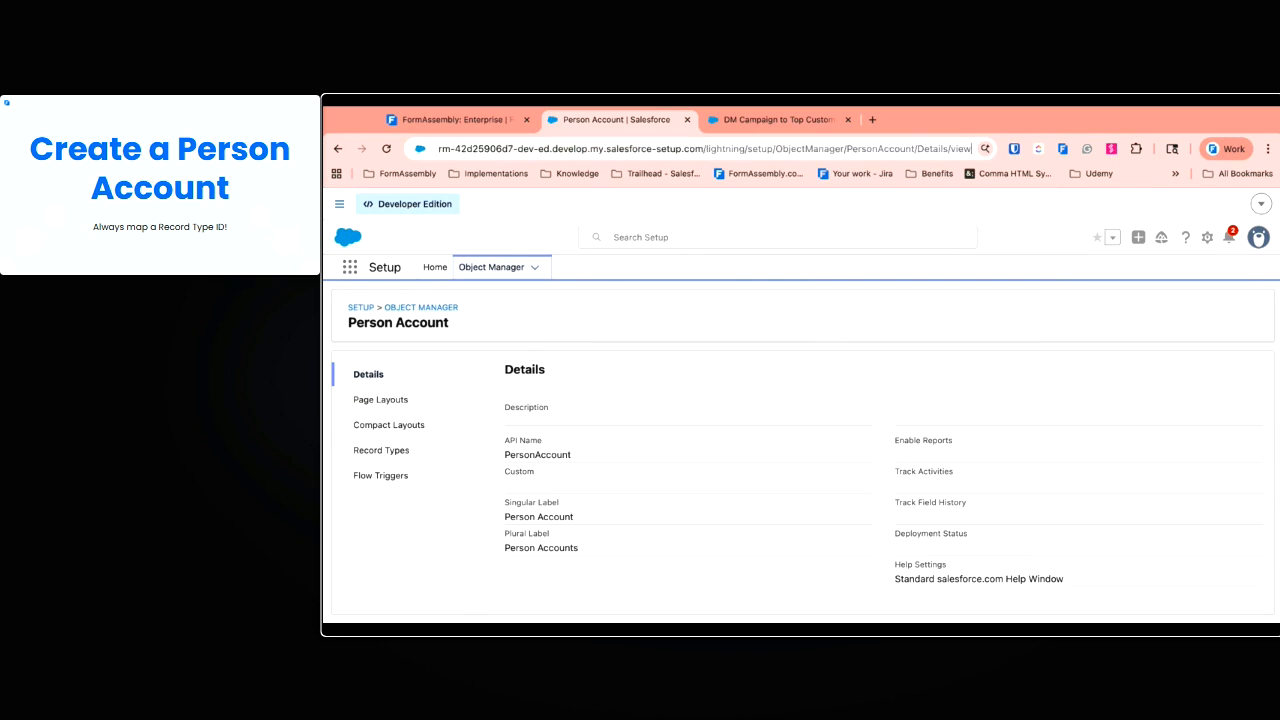
{"action": "key", "text": "super+BackSpace"}
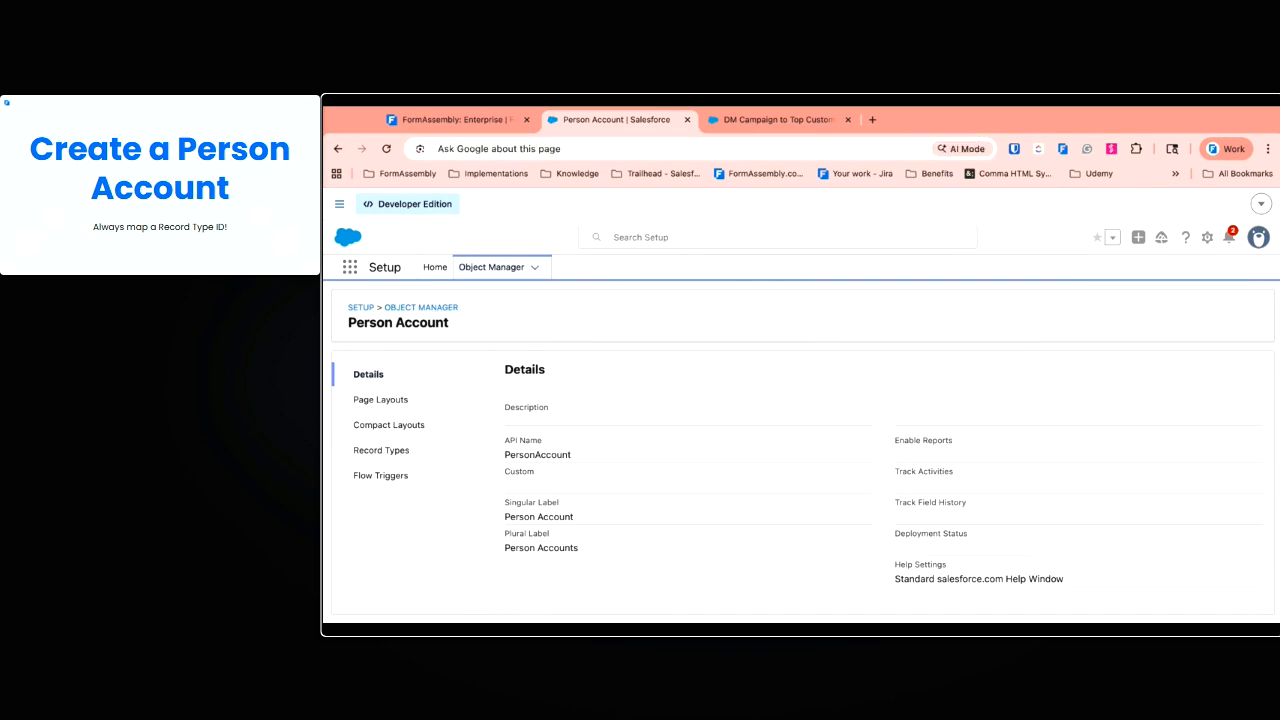
{"action": "left_click", "coordinate": [772, 294]}
{"action": "left_click", "coordinate": [505, 151]}
{"action": "key", "text": "ctrl+c"}
{"action": "key", "text": "Right"}
{"action": "left_click_drag", "start_coordinate": [846, 149], "coordinate": [972, 149]}
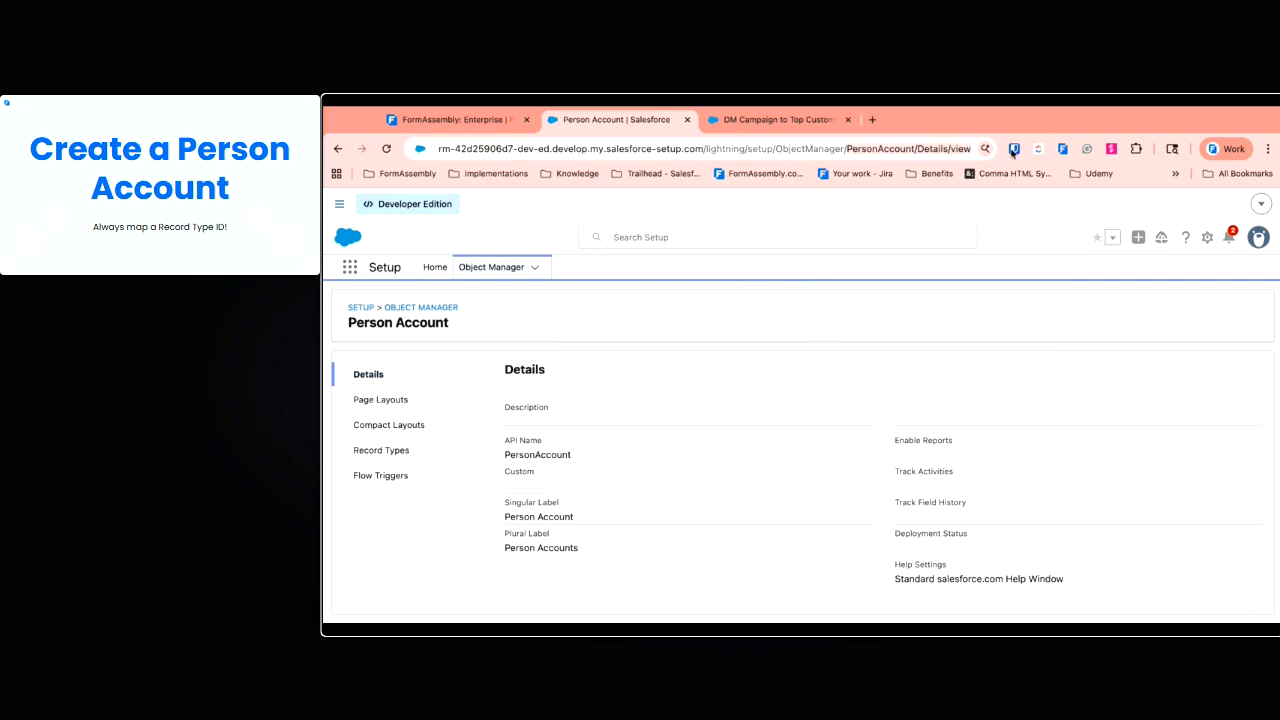
{"action": "left_click", "coordinate": [958, 148]}
{"action": "key", "text": "ctrl+a"}
{"action": "key", "text": "BackSpace"}
Try a pasted setup URL, restore the page address, and show the Person Account record types
{"action": "left_click", "coordinate": [589, 310]}
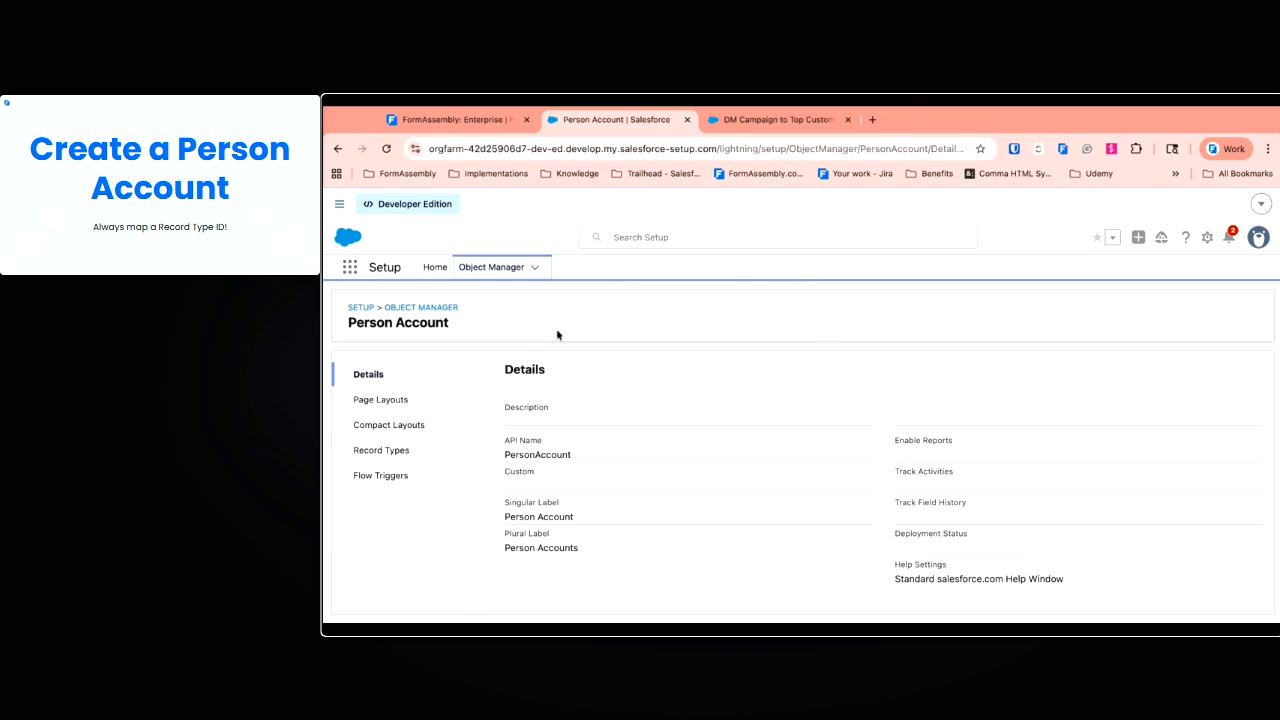
{"action": "left_click", "coordinate": [606, 152]}
{"action": "key", "text": "BackSpace"}
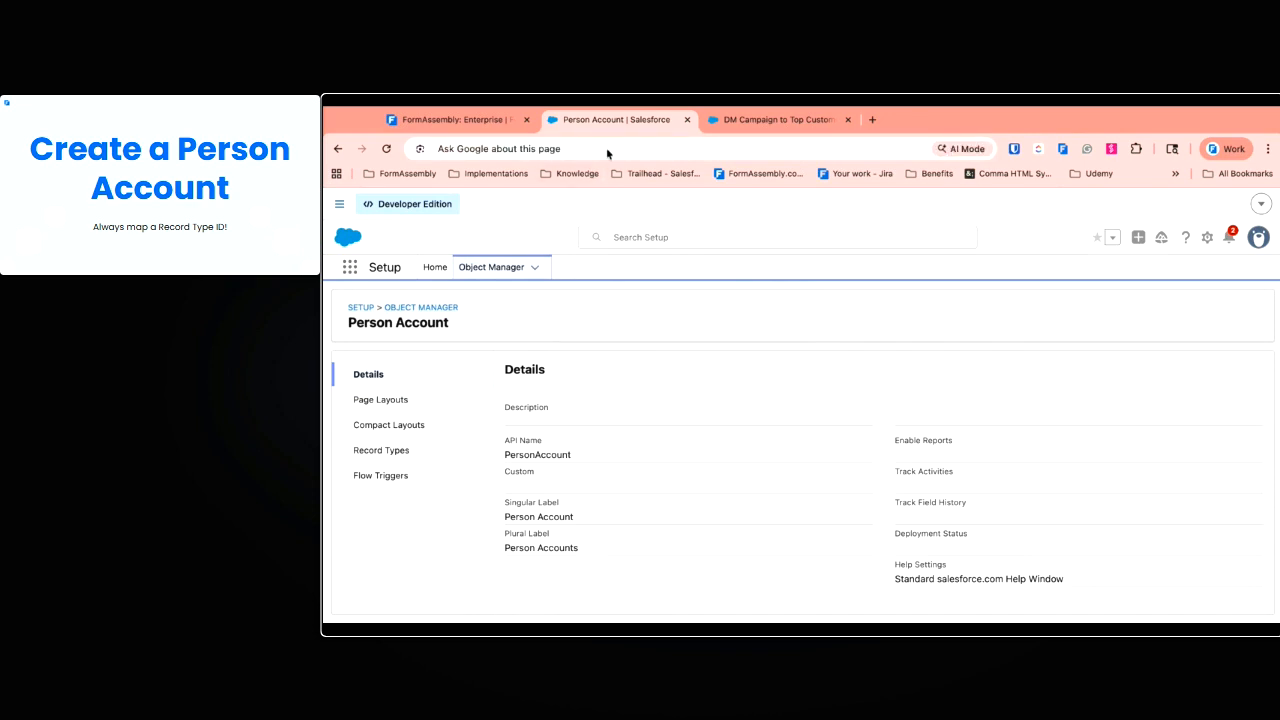
{"action": "key", "text": "ctrl+v"}
{"action": "key", "text": "ctrl+a"}
{"action": "key", "text": "BackSpace"}
{"action": "left_click", "coordinate": [738, 261]}
{"action": "left_click", "coordinate": [749, 148]}
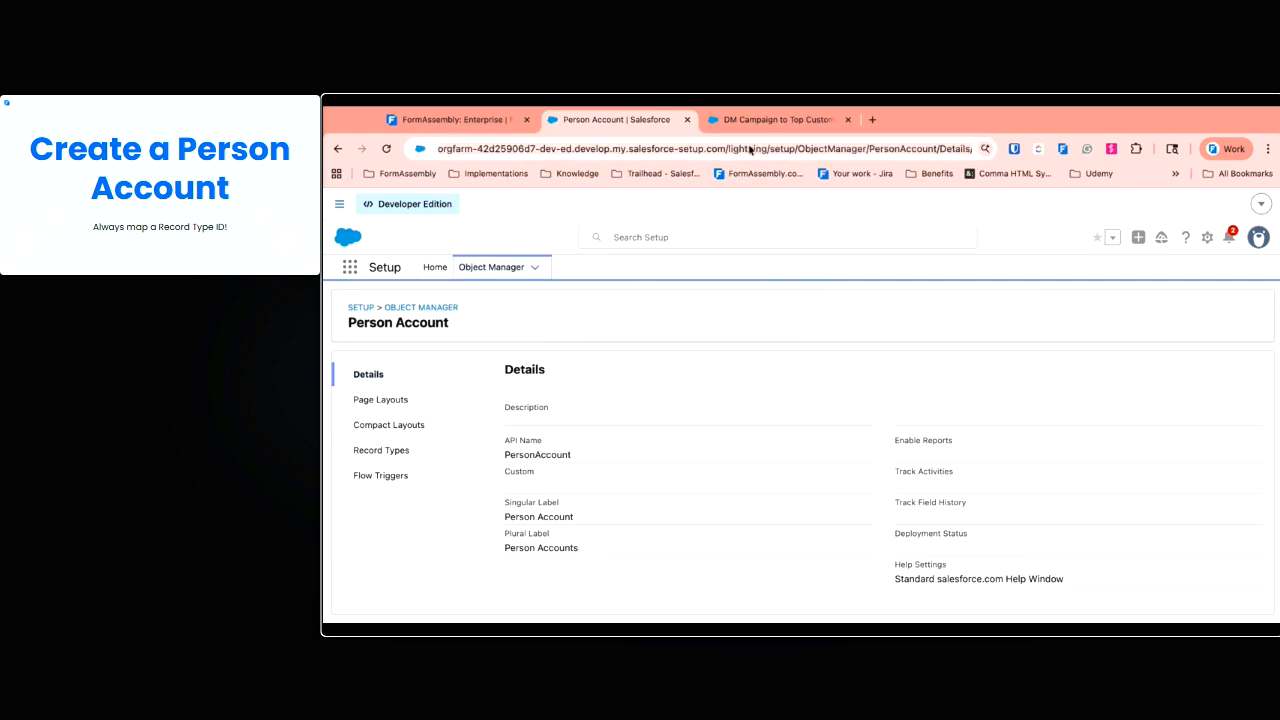
{"action": "left_click_drag", "start_coordinate": [751, 149], "coordinate": [972, 149]}
{"action": "left_click", "coordinate": [970, 308]}
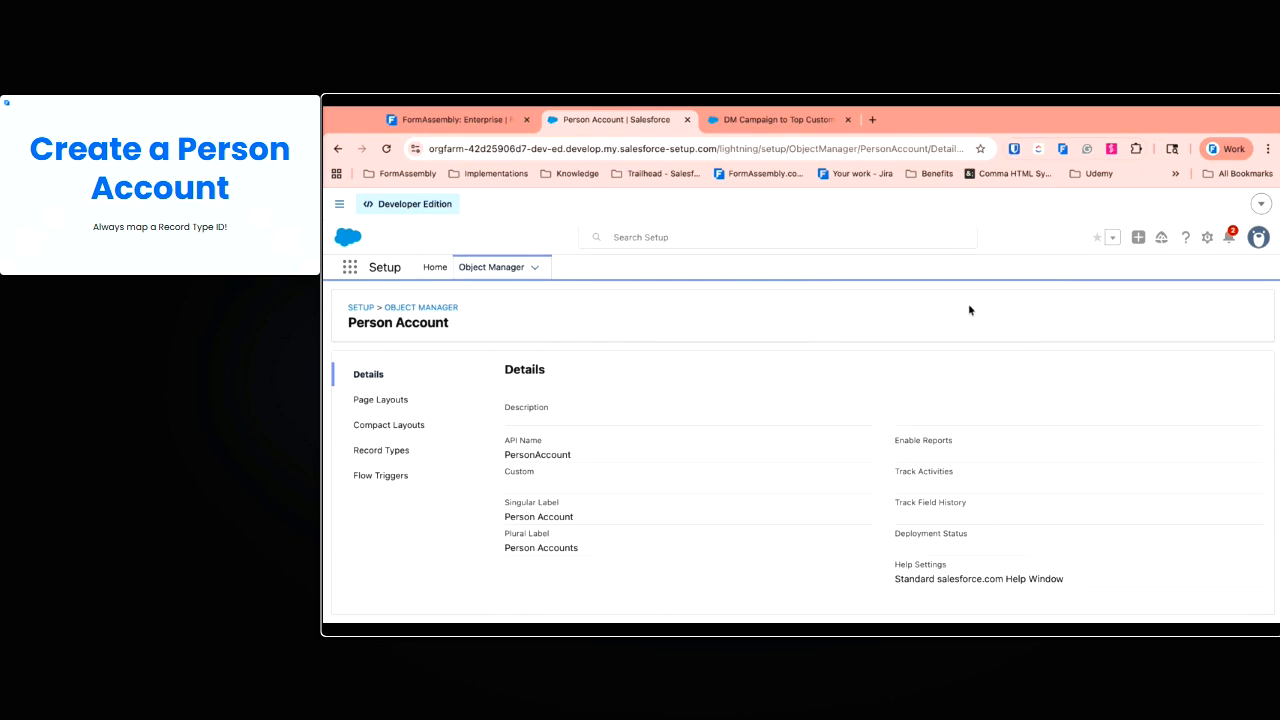
{"action": "left_click", "coordinate": [420, 450]}
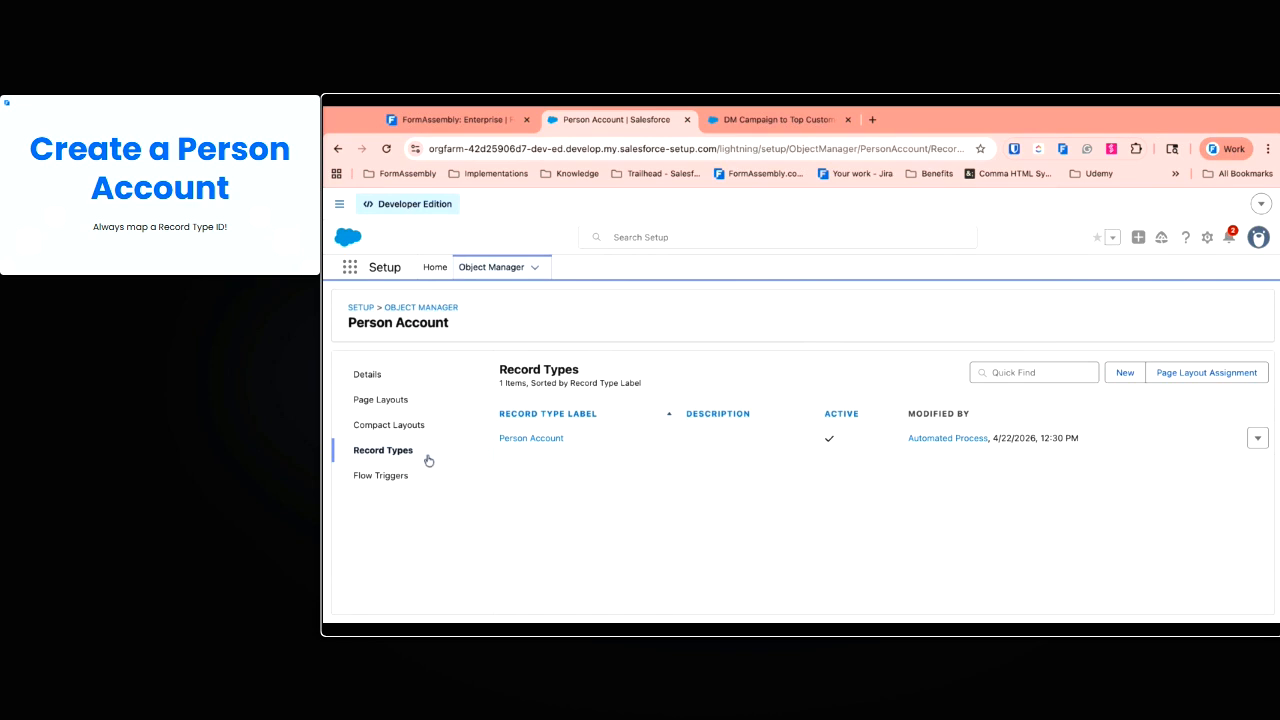
Open the Person Account record type from the Record Types list
{"action": "left_click", "coordinate": [813, 150]}
{"action": "left_click_drag", "start_coordinate": [813, 150], "coordinate": [965, 160]}
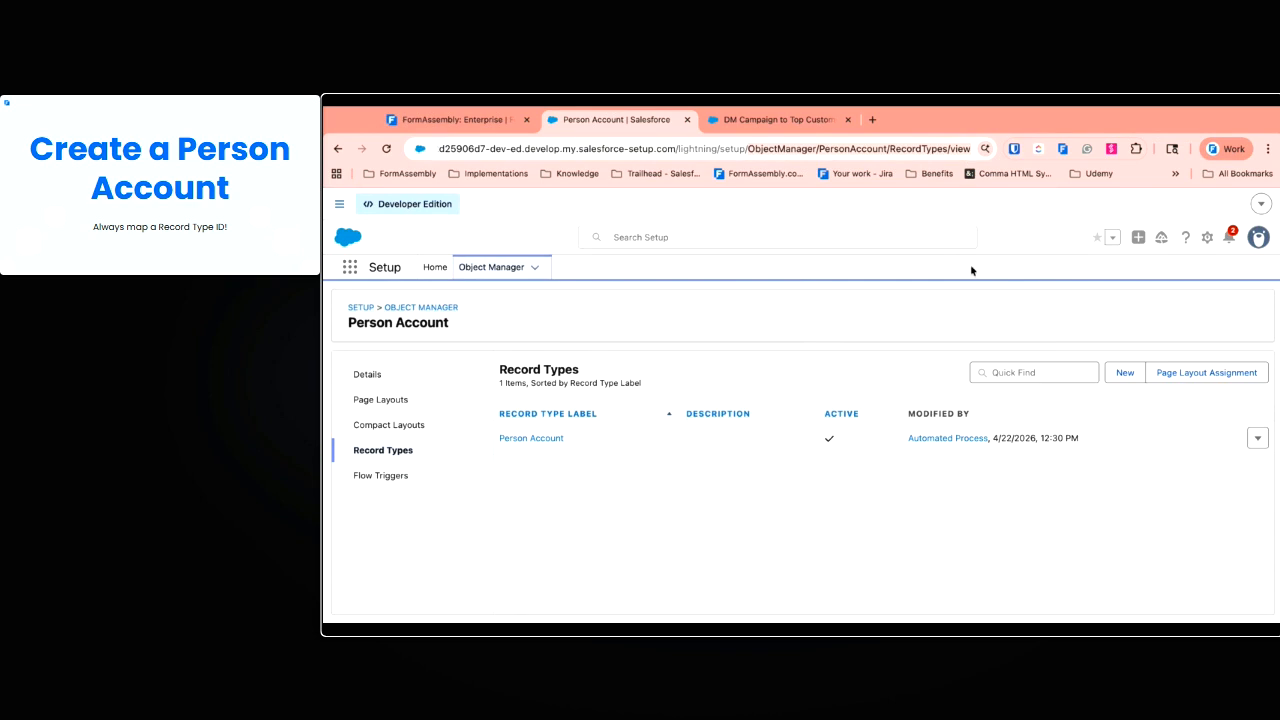
{"action": "left_click", "coordinate": [759, 479]}
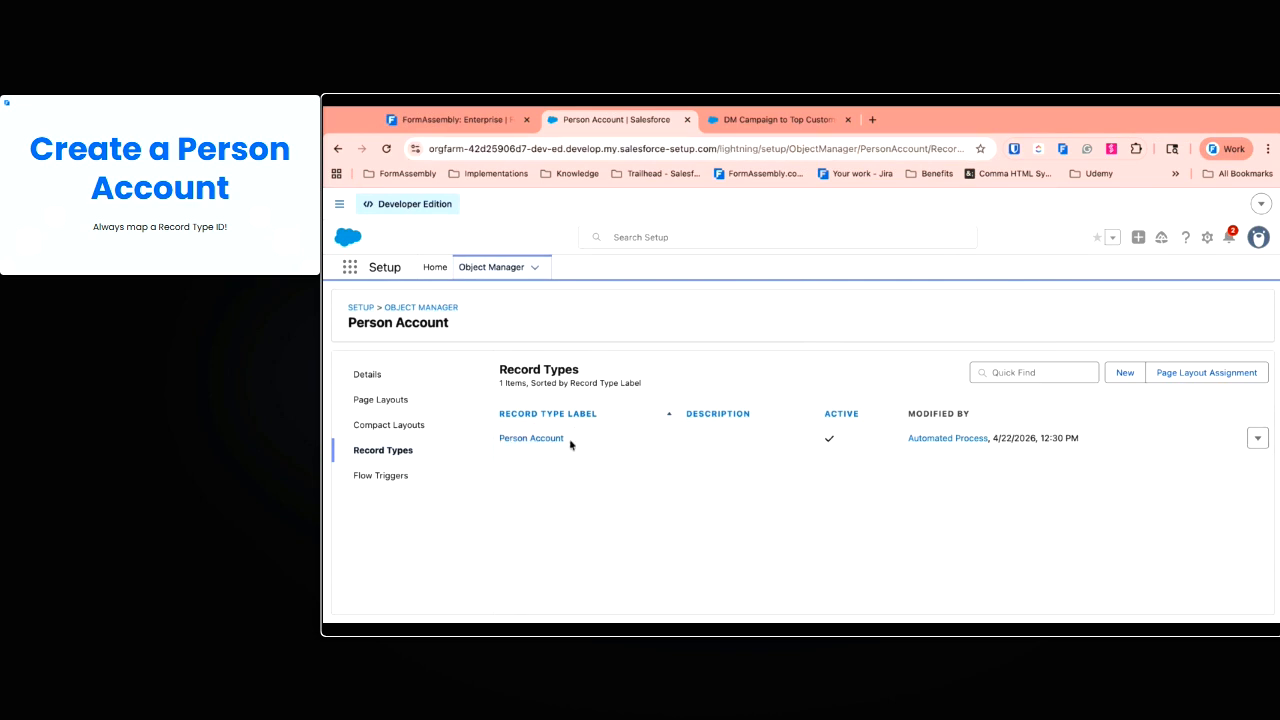
{"action": "left_click", "coordinate": [549, 443]}
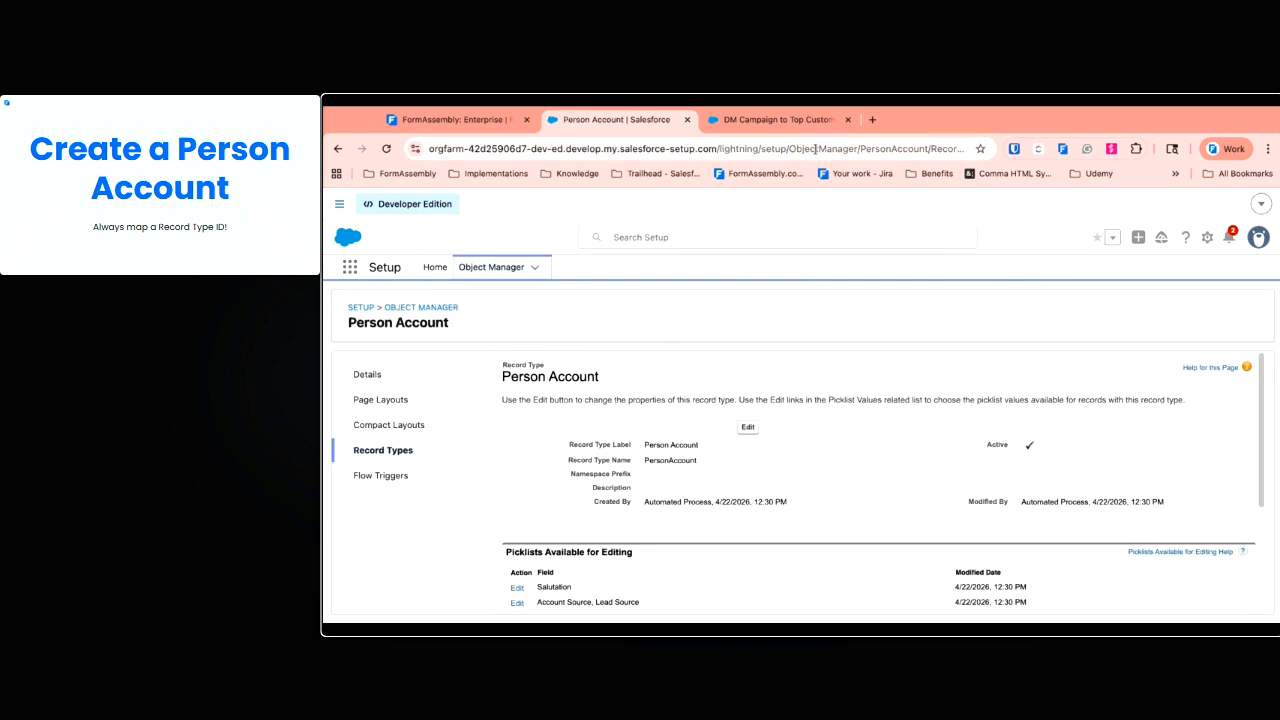
Select and copy the record type ID from the page address
{"action": "left_click", "coordinate": [895, 152]}
{"action": "double_click", "coordinate": [909, 148]}
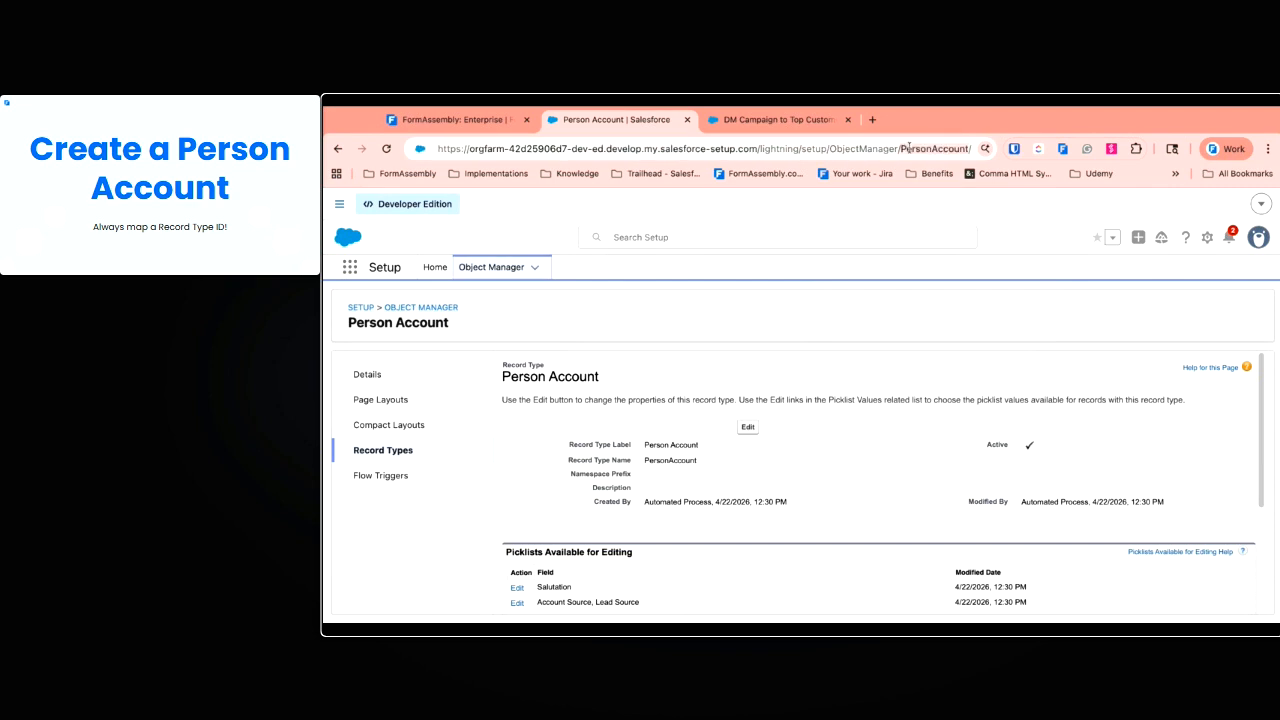
{"action": "left_click", "coordinate": [820, 292]}
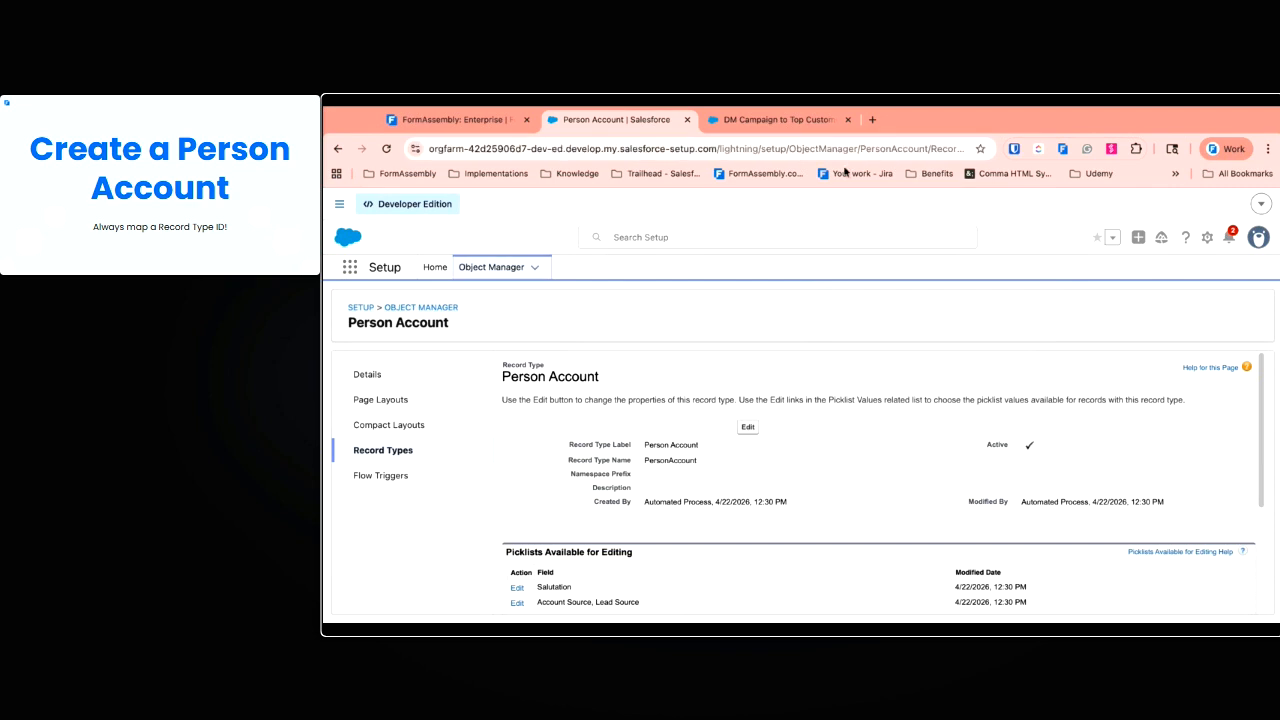
{"action": "left_click_drag", "start_coordinate": [853, 151], "coordinate": [992, 153]}
{"action": "left_click", "coordinate": [919, 152]}
{"action": "double_click", "coordinate": [919, 152]}
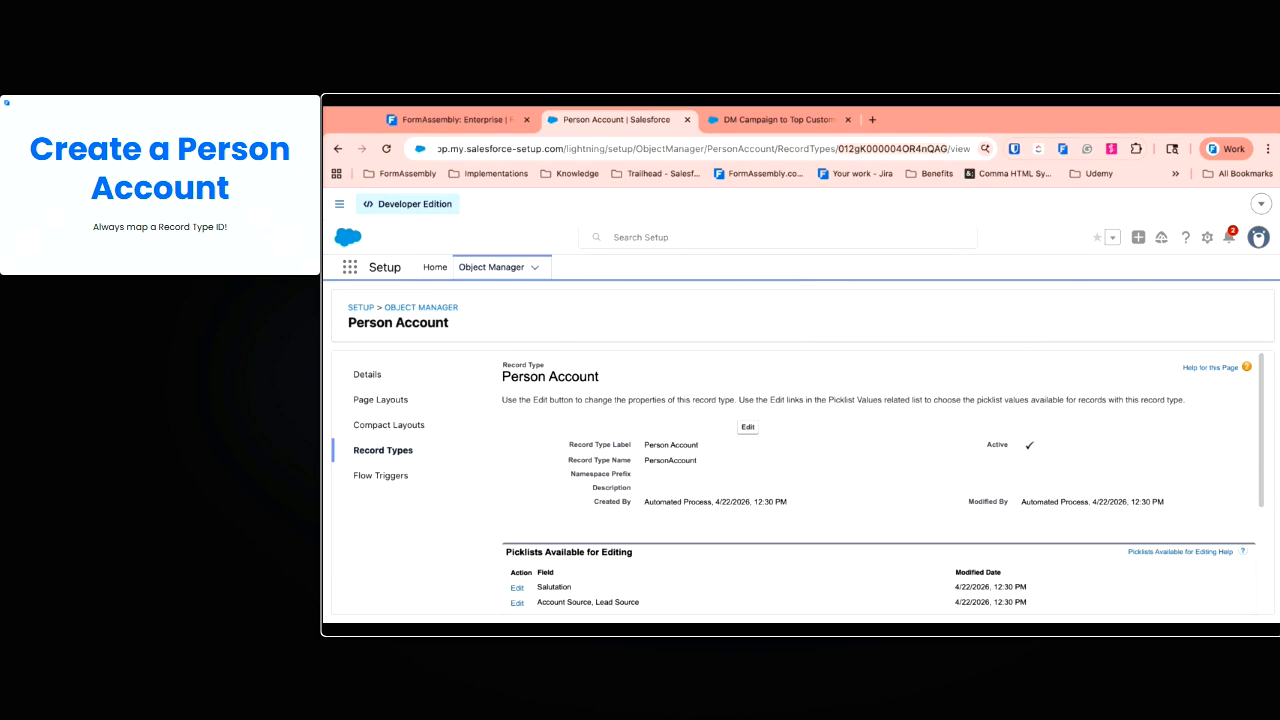
{"action": "left_click", "coordinate": [904, 281]}
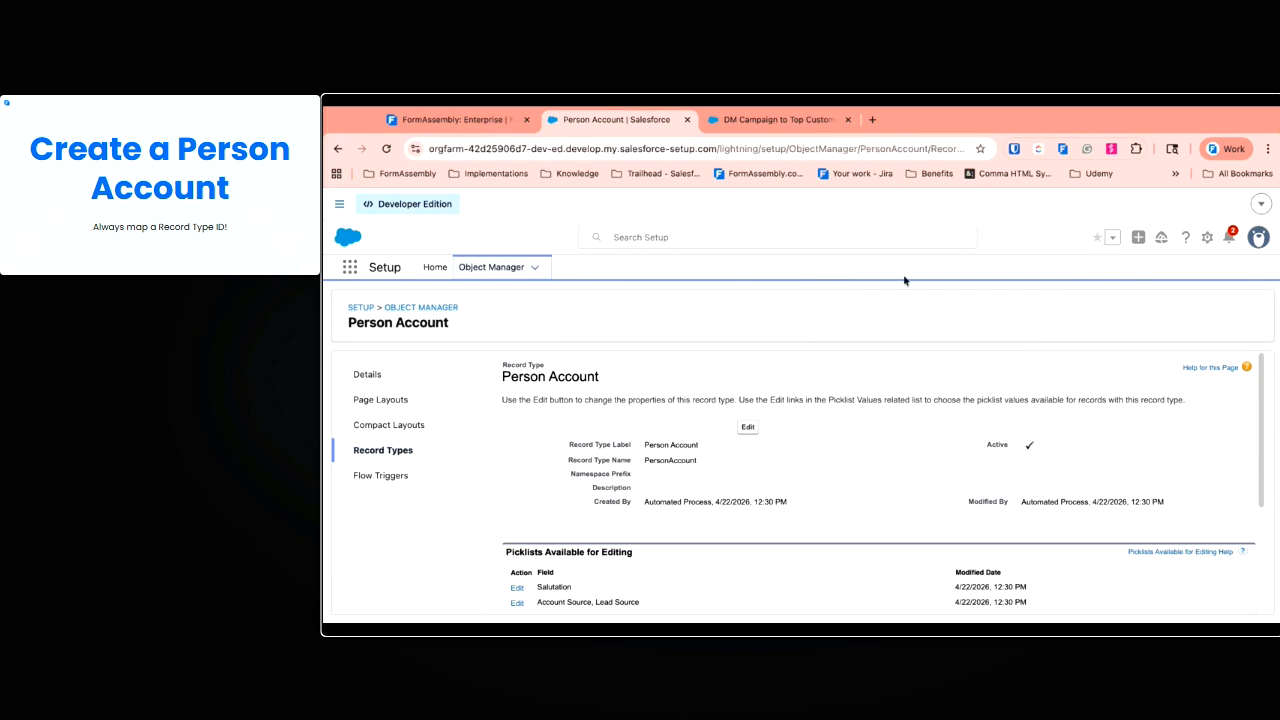
Paste 012gK000004OR4nQAG as the Record Type ID source value
{"action": "left_click", "coordinate": [470, 122]}
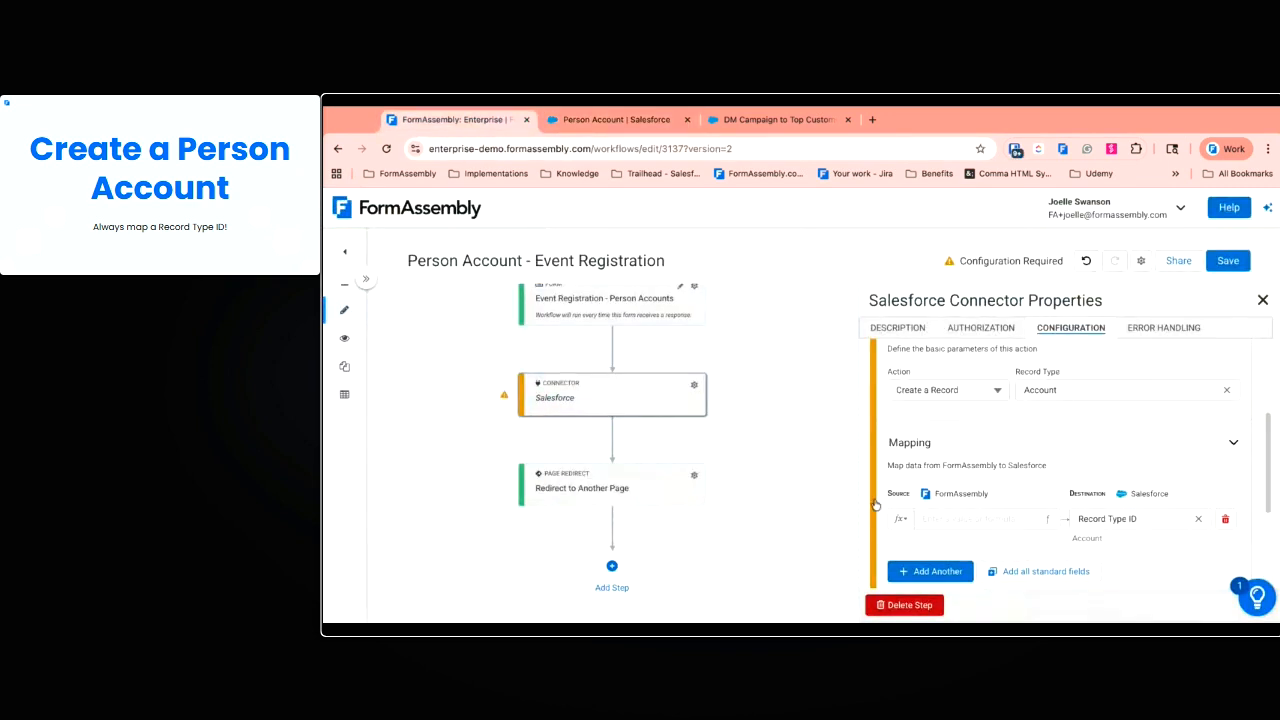
{"action": "left_click", "coordinate": [952, 517]}
{"action": "type", "text": "012gK000004OR4nQAG"}
{"action": "left_click", "coordinate": [1066, 473]}
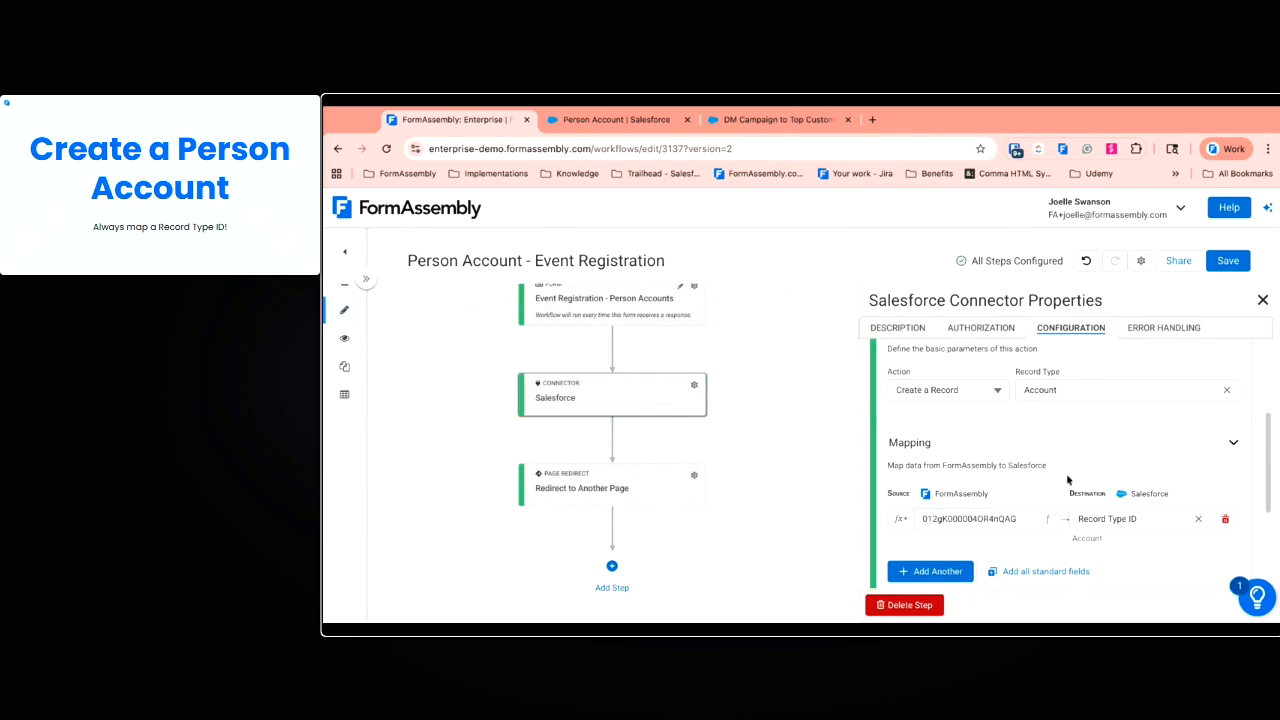
{"action": "scroll", "coordinate": [979, 536], "scroll_direction": "down", "scroll_amount": 1}
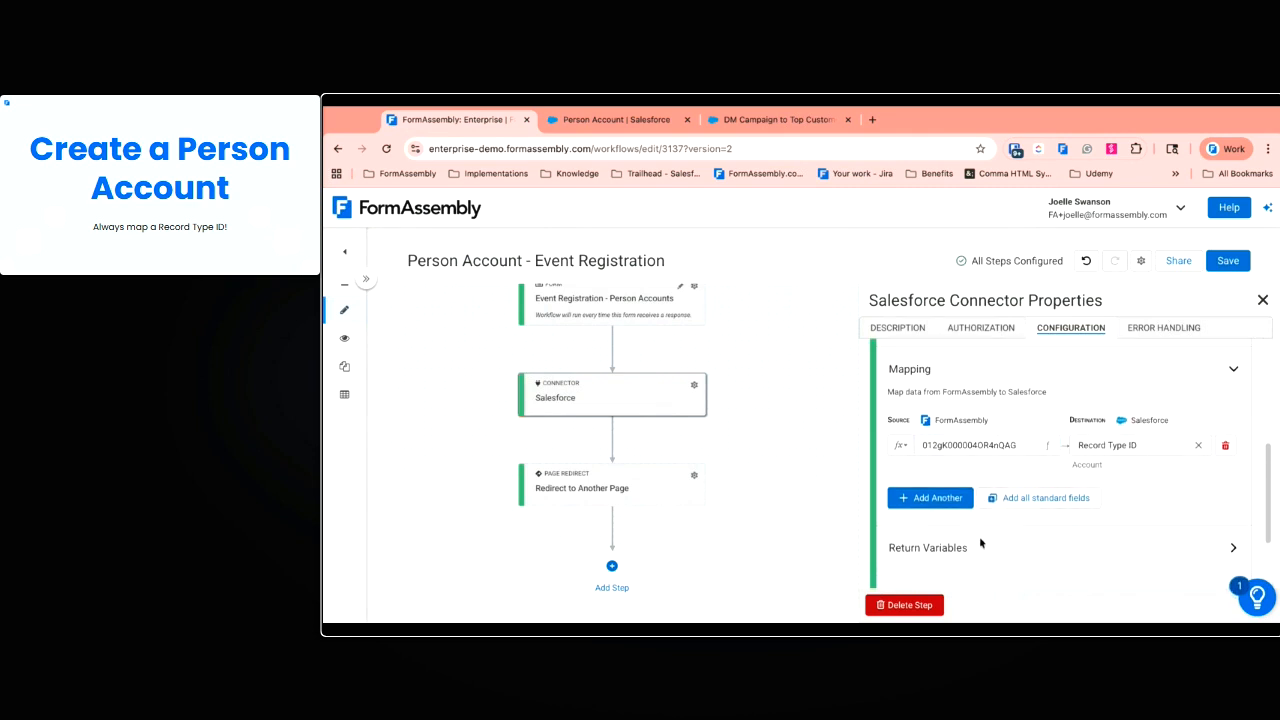
Map the form's First Name and Last Name to the Account's First Name and Last Name
{"action": "left_click", "coordinate": [952, 500]}
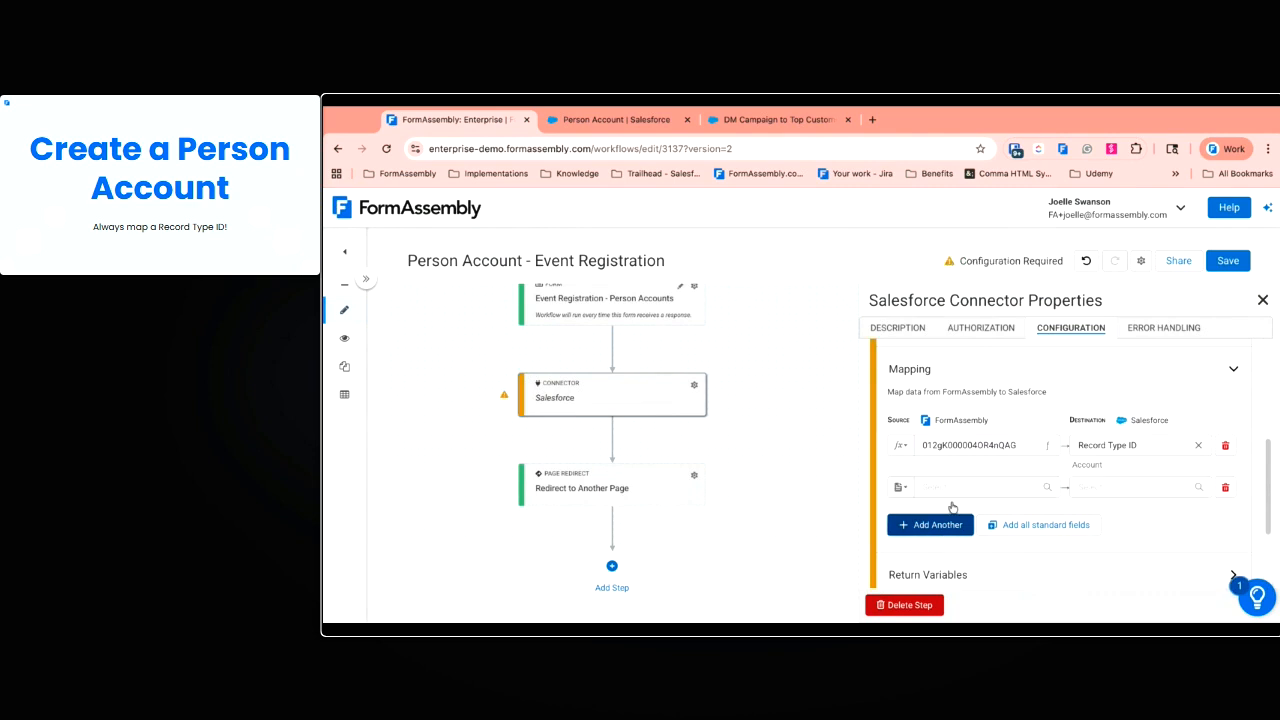
{"action": "left_click", "coordinate": [1126, 487]}
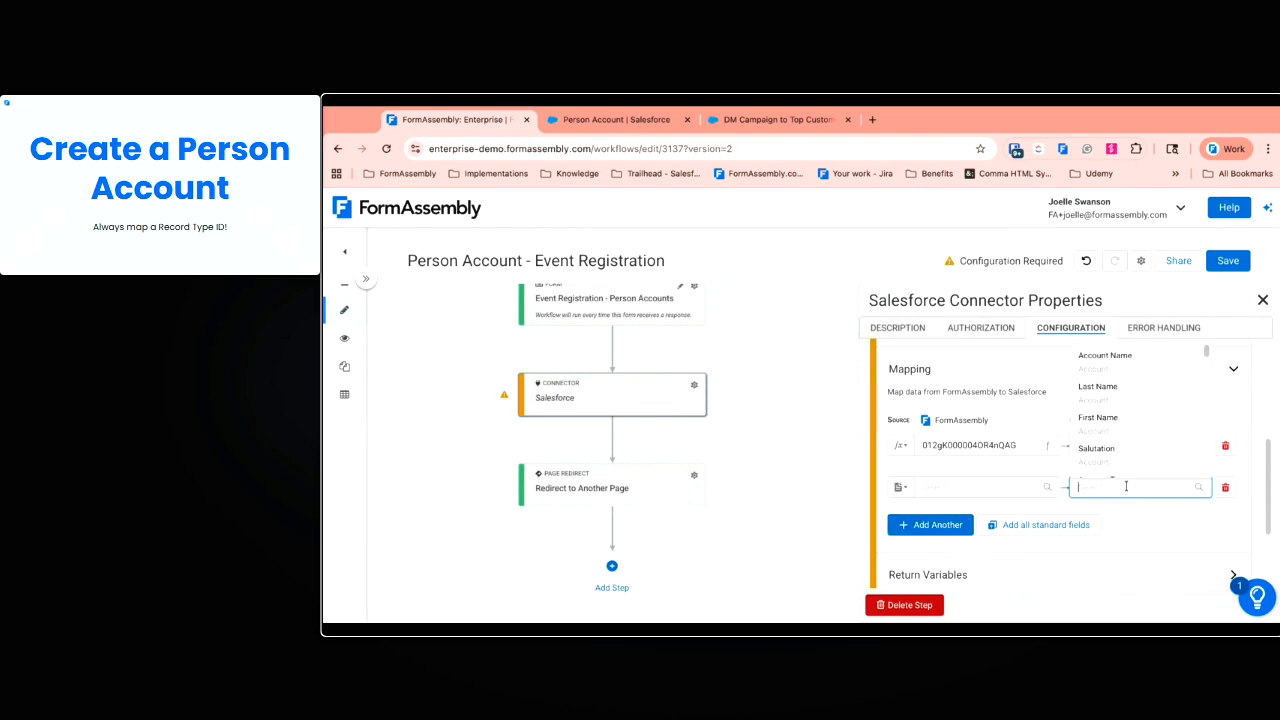
{"action": "left_click", "coordinate": [1149, 433]}
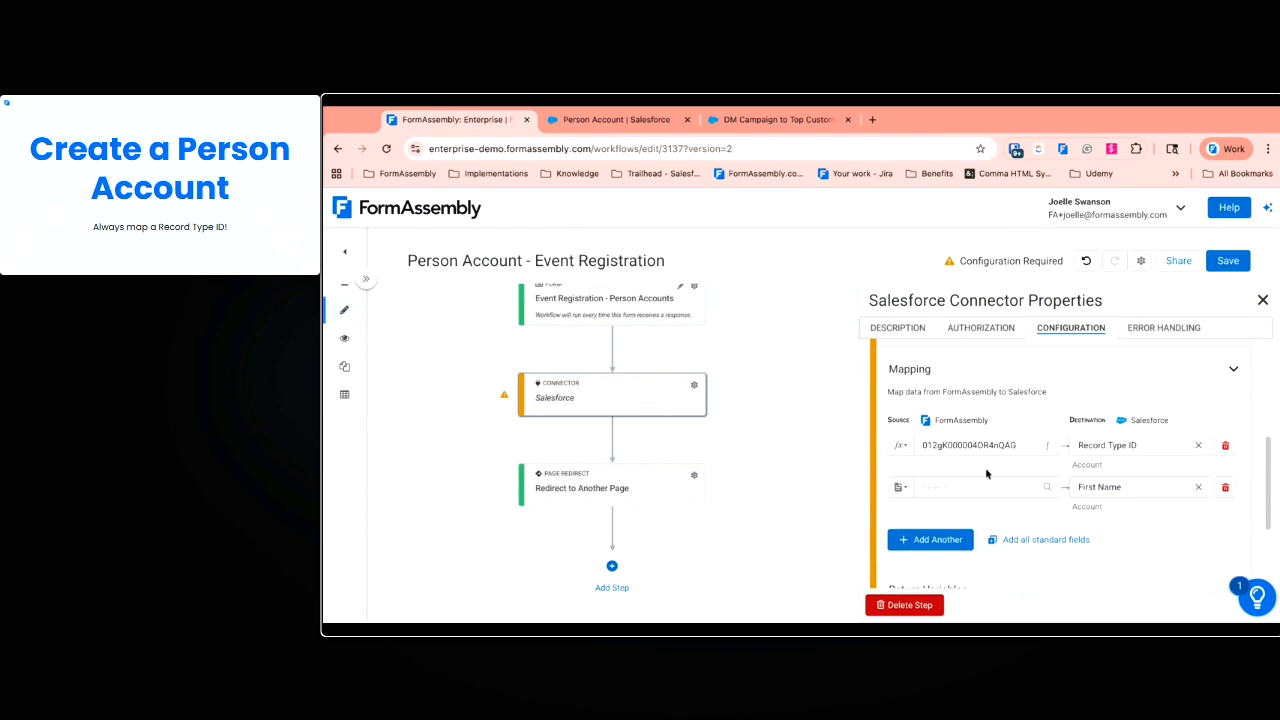
{"action": "left_click", "coordinate": [984, 480]}
{"action": "left_click", "coordinate": [976, 390]}
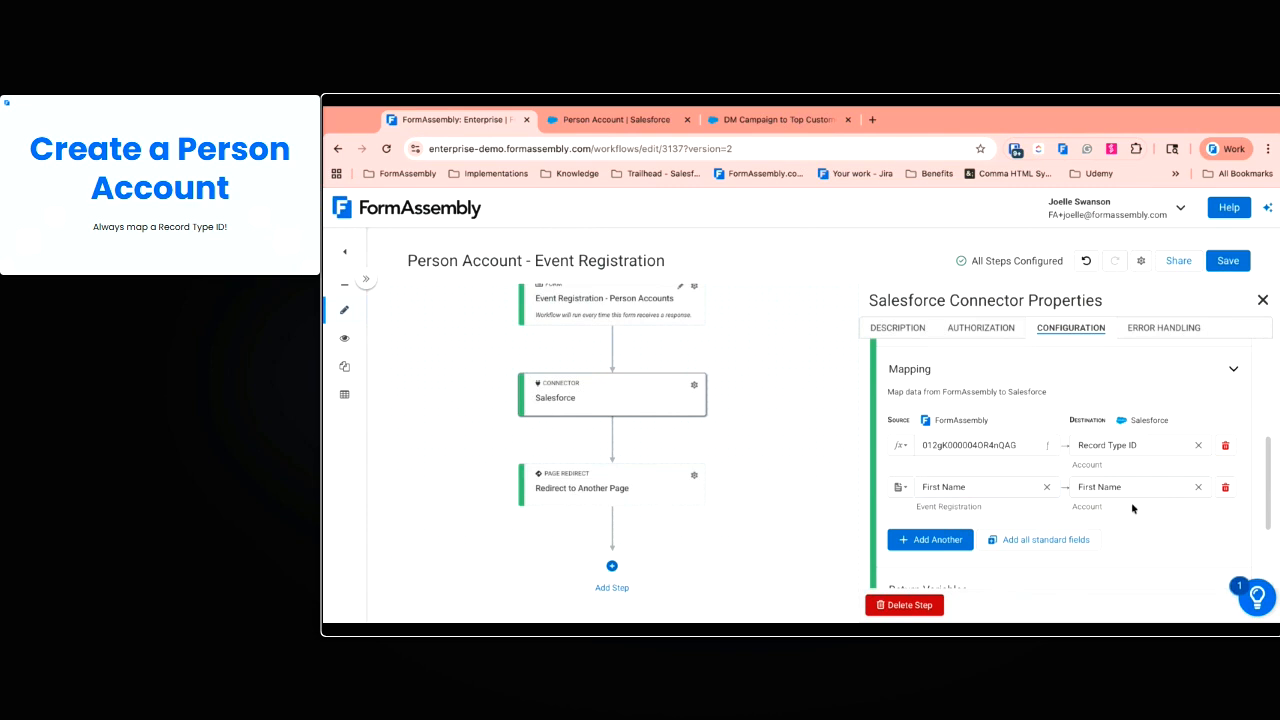
{"action": "left_click", "coordinate": [950, 540]}
{"action": "left_click", "coordinate": [1130, 526]}
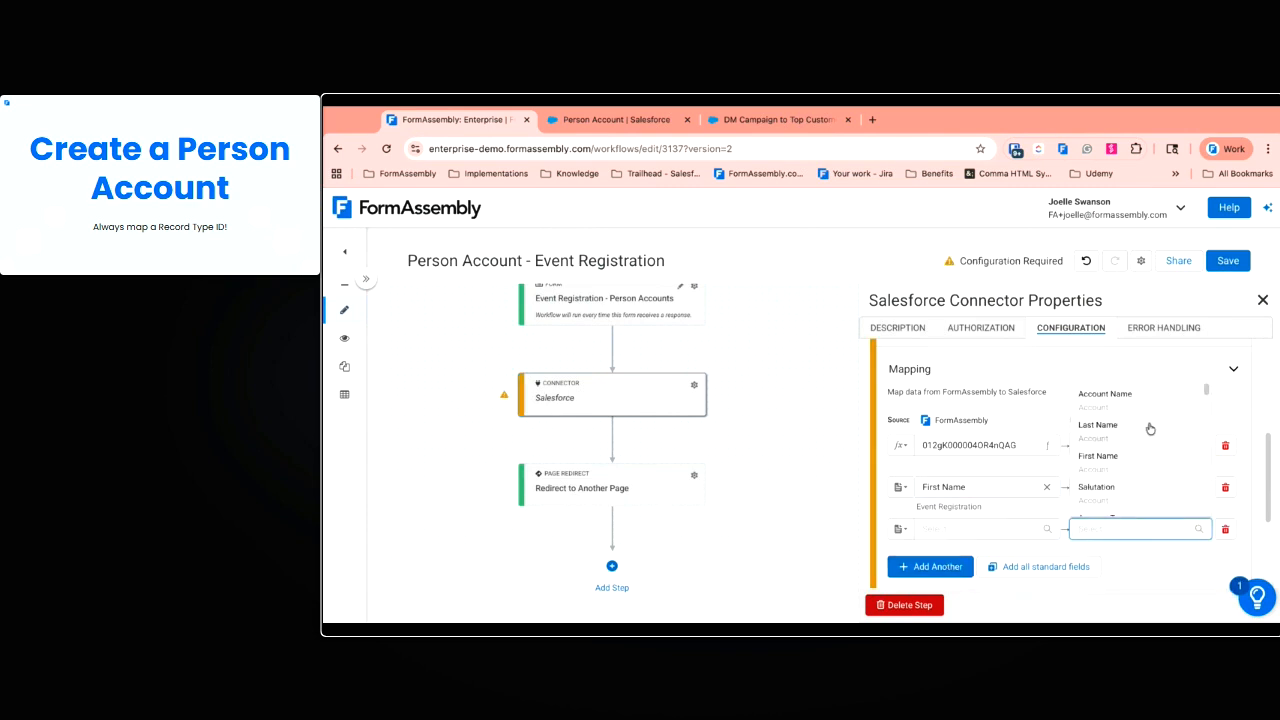
{"action": "left_click", "coordinate": [1150, 427]}
{"action": "left_click", "coordinate": [985, 528]}
{"action": "left_click", "coordinate": [998, 452]}
Map the form's Email to the Account's Email field
{"action": "scroll", "coordinate": [1003, 560], "scroll_direction": "down", "scroll_amount": 1}
{"action": "left_click", "coordinate": [930, 528]}
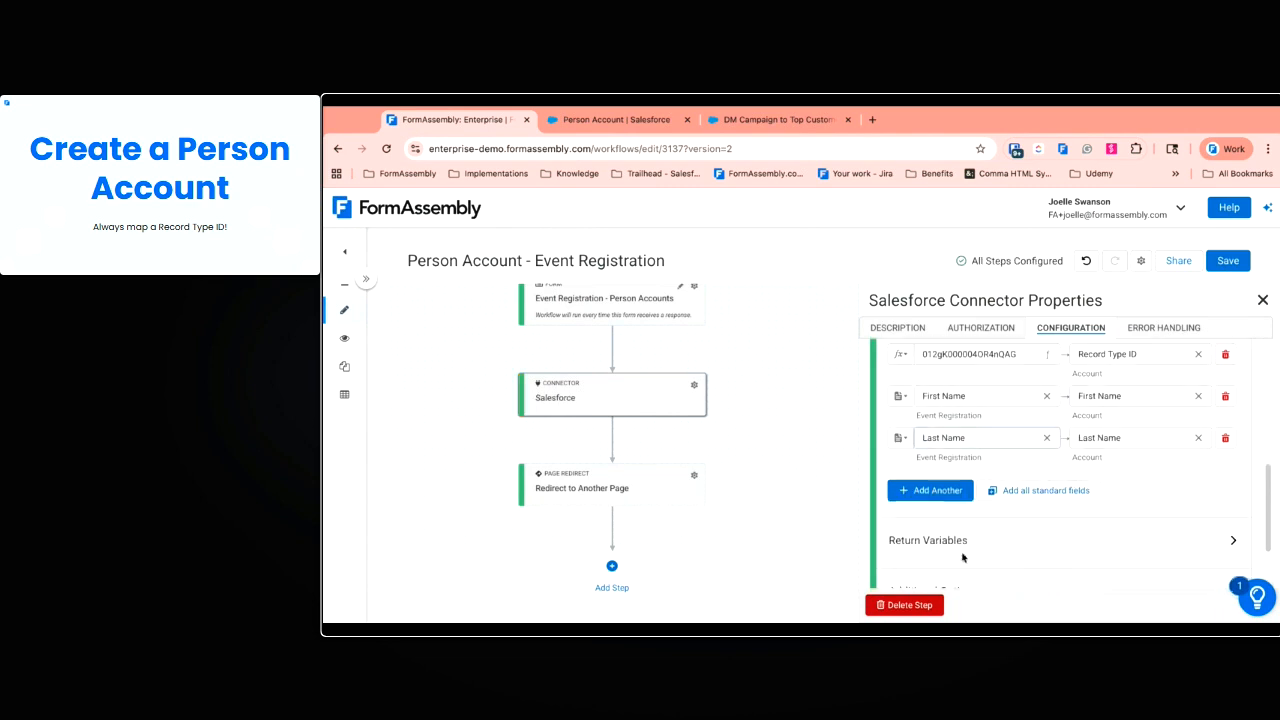
{"action": "left_click", "coordinate": [1130, 480]}
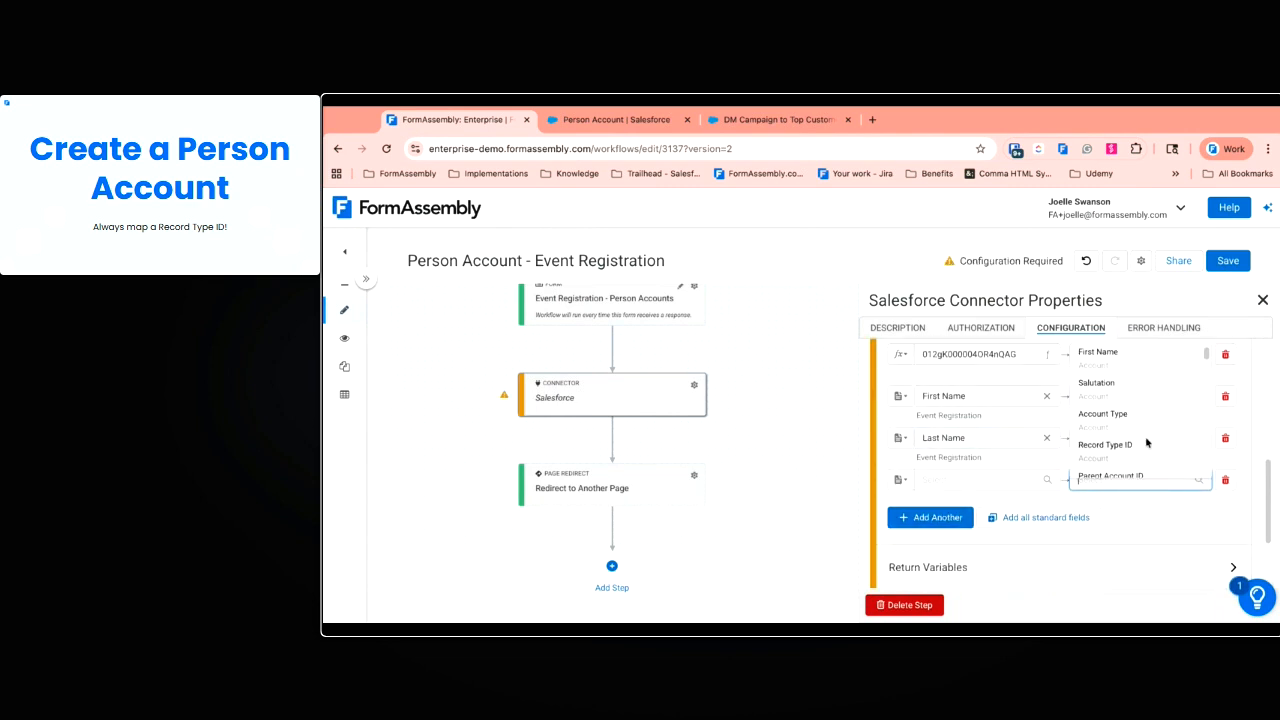
{"action": "type", "text": "ema"}
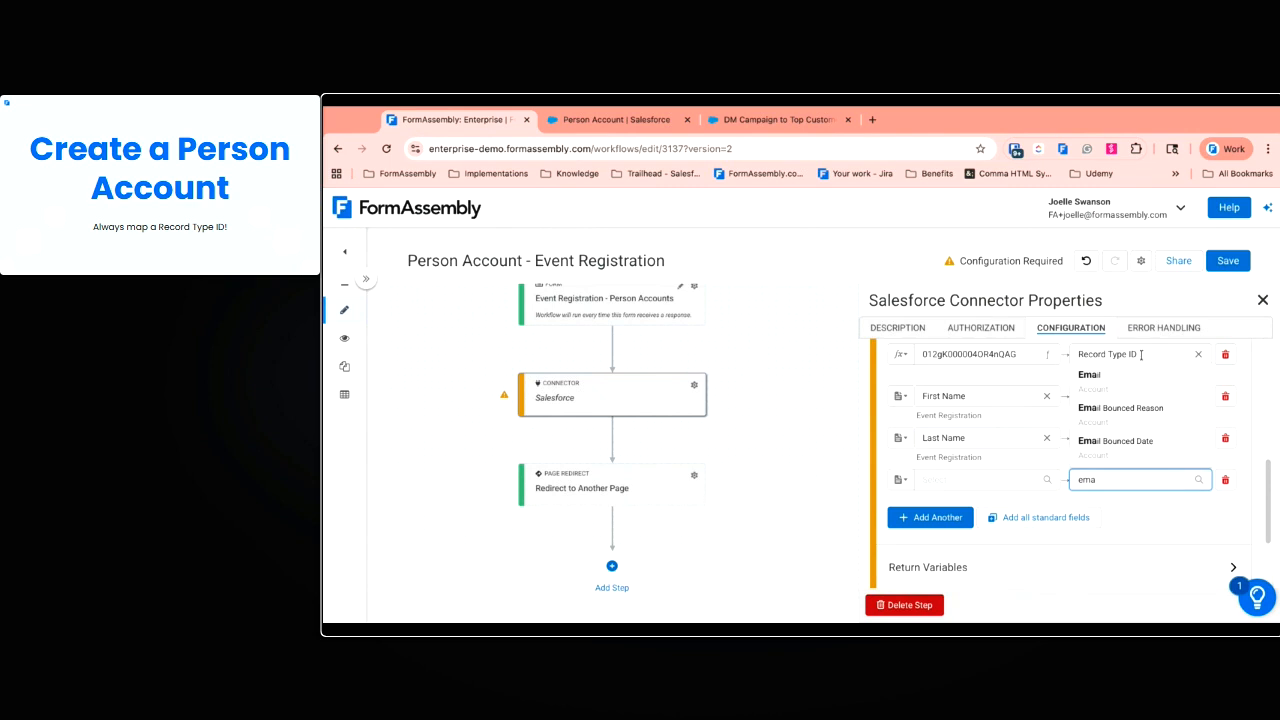
{"action": "left_click", "coordinate": [1141, 382]}
{"action": "left_click", "coordinate": [975, 485]}
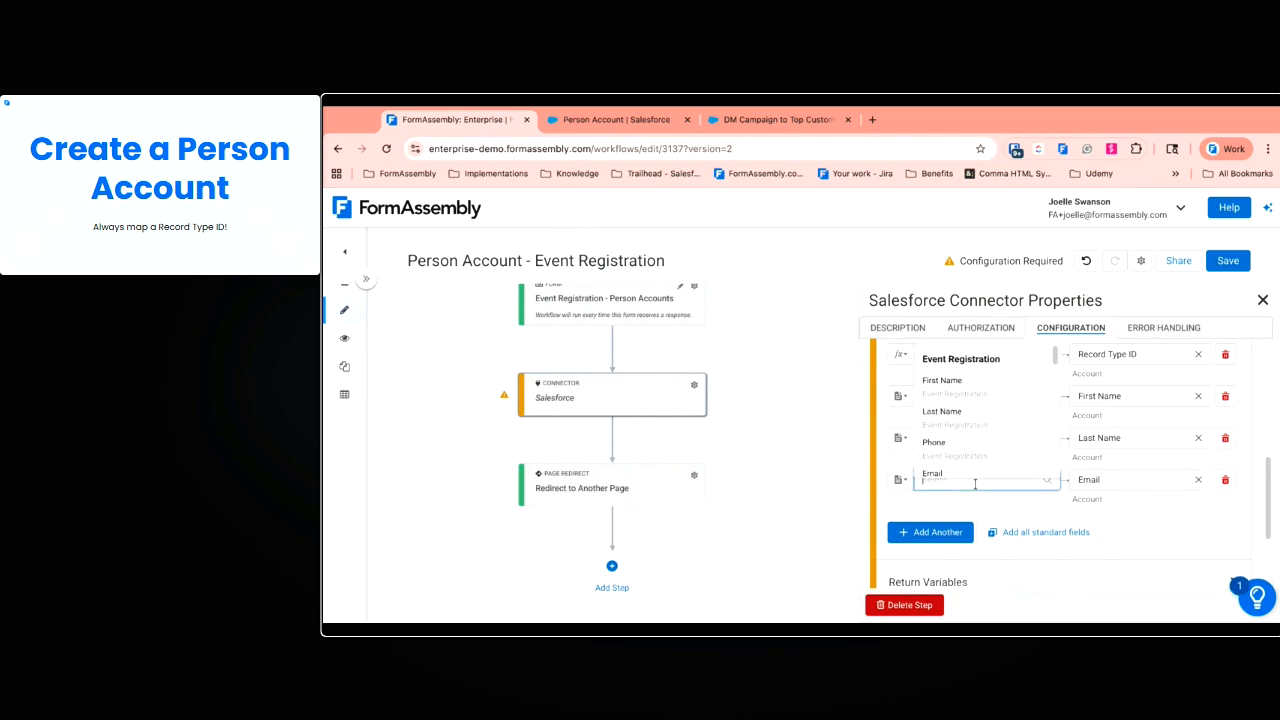
{"action": "left_click", "coordinate": [977, 482]}
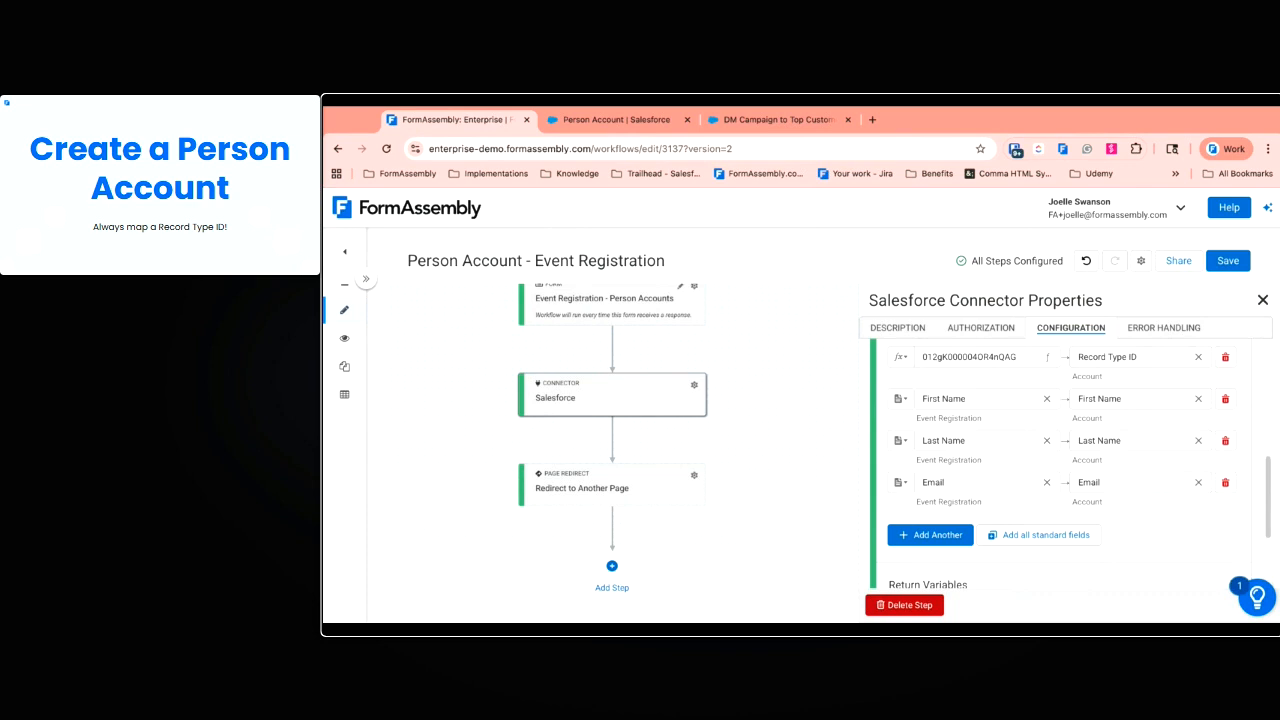
{"action": "scroll", "coordinate": [1058, 464], "scroll_direction": "up", "scroll_amount": 1}
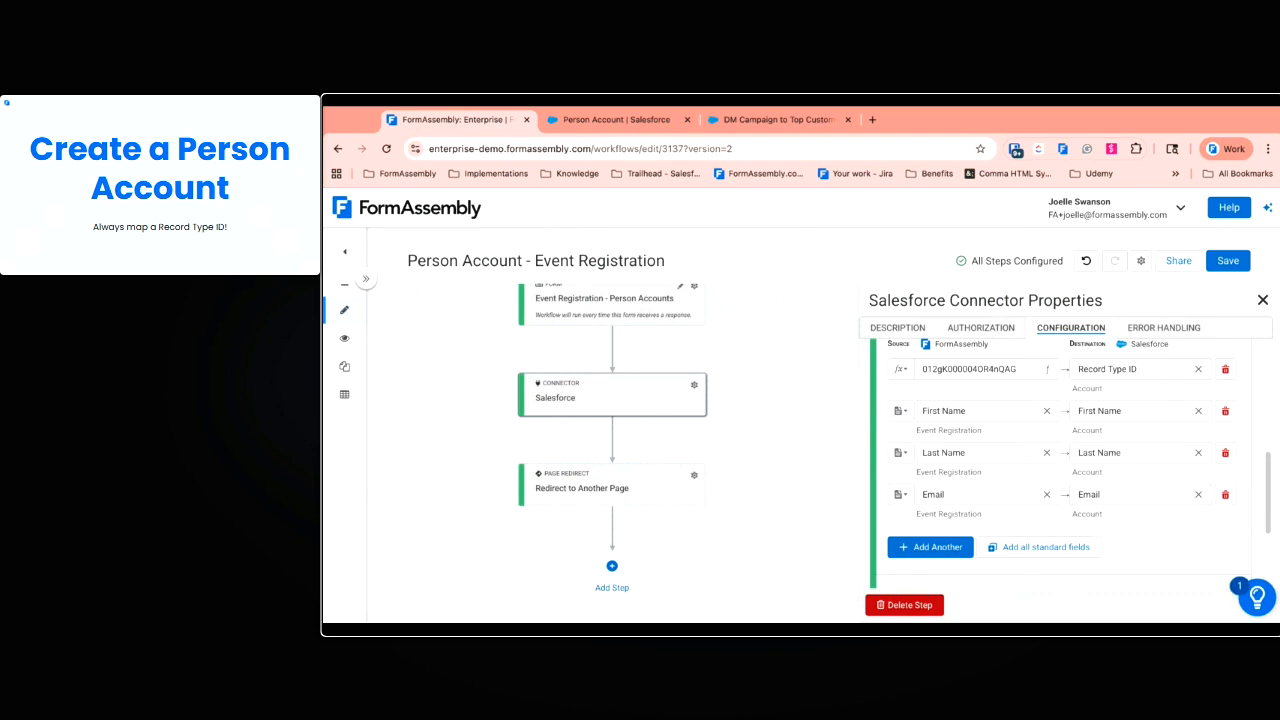
{"action": "scroll", "coordinate": [1060, 470], "scroll_direction": "up", "scroll_amount": 2}
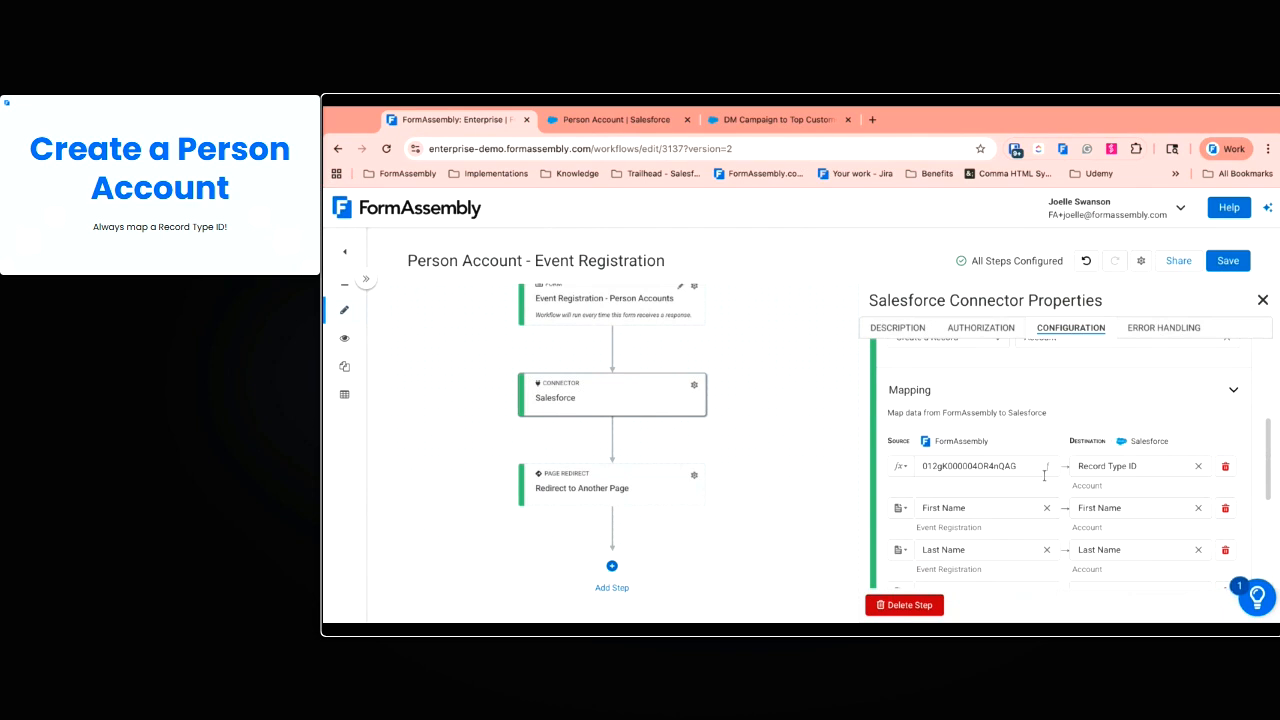
{"action": "scroll", "coordinate": [1043, 475], "scroll_direction": "down", "scroll_amount": 4}
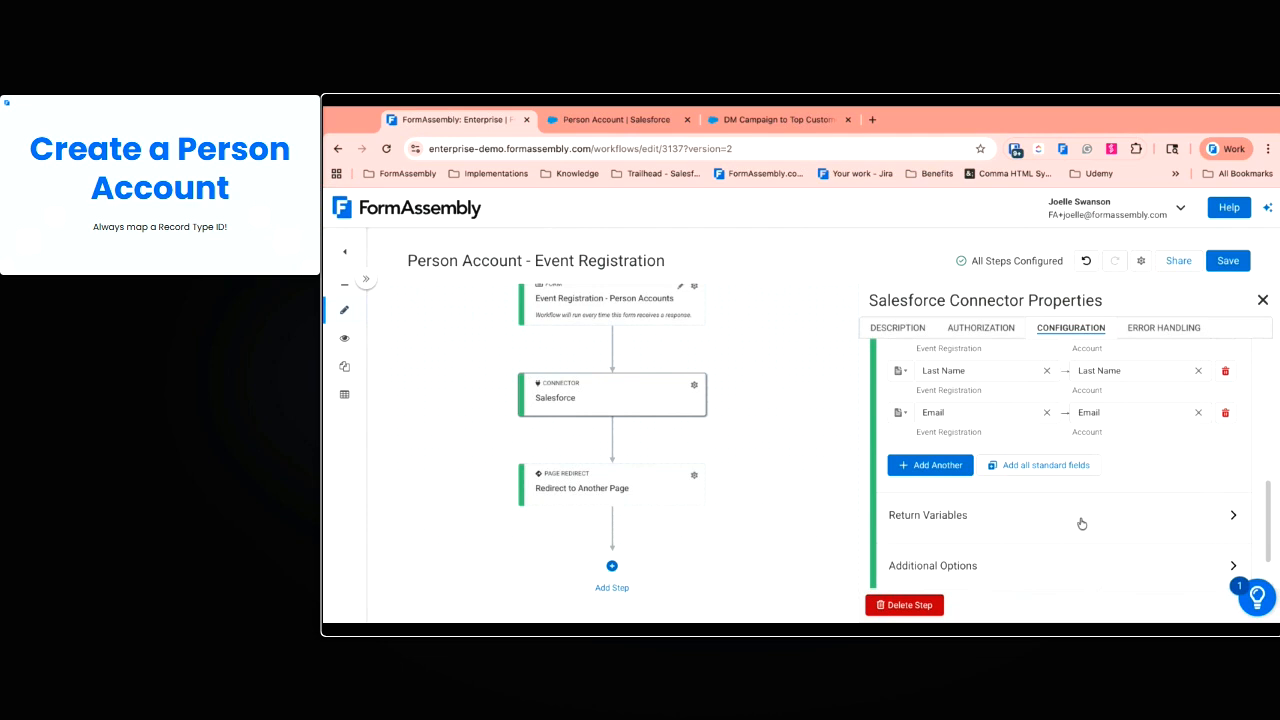
{"action": "scroll", "coordinate": [1088, 512], "scroll_direction": "up", "scroll_amount": 5}
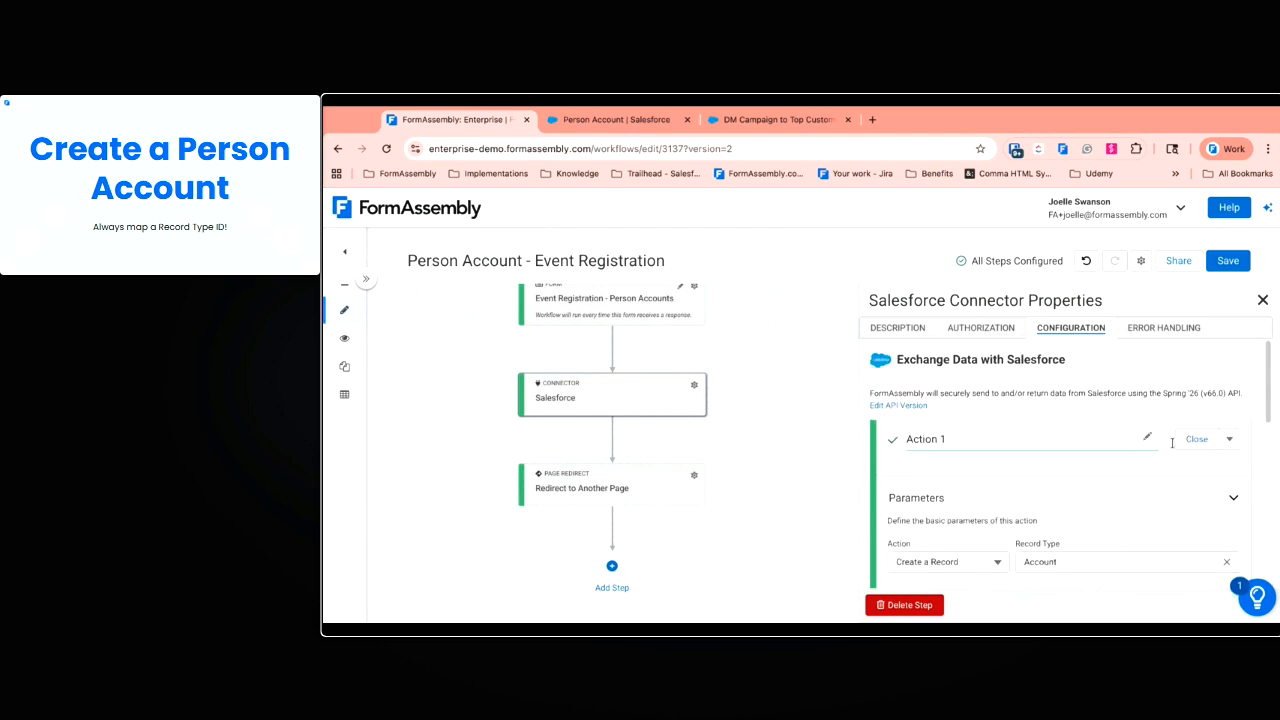
Replace Action 1 with a new Lookup a Record action on Account
{"action": "left_click", "coordinate": [1229, 439]}
{"action": "left_click", "coordinate": [1090, 555]}
{"action": "left_click", "coordinate": [917, 433]}
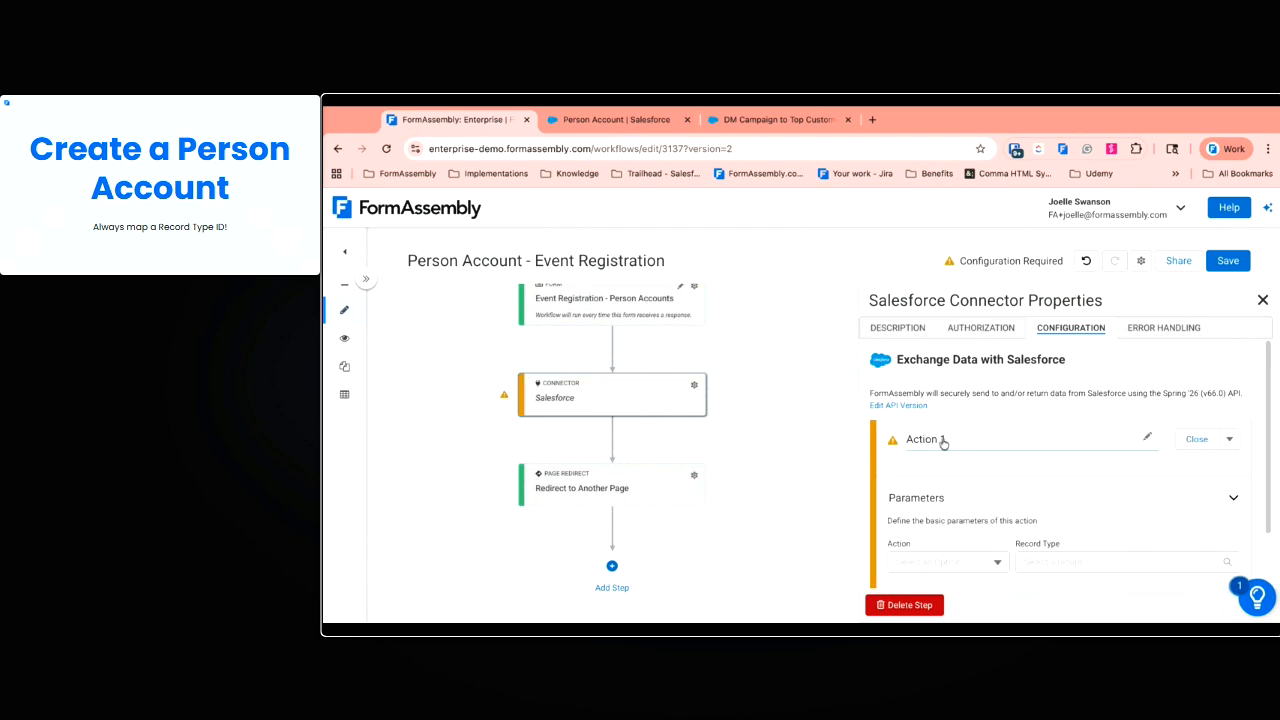
{"action": "scroll", "coordinate": [960, 470], "scroll_direction": "down", "scroll_amount": 1}
{"action": "left_click", "coordinate": [977, 490]}
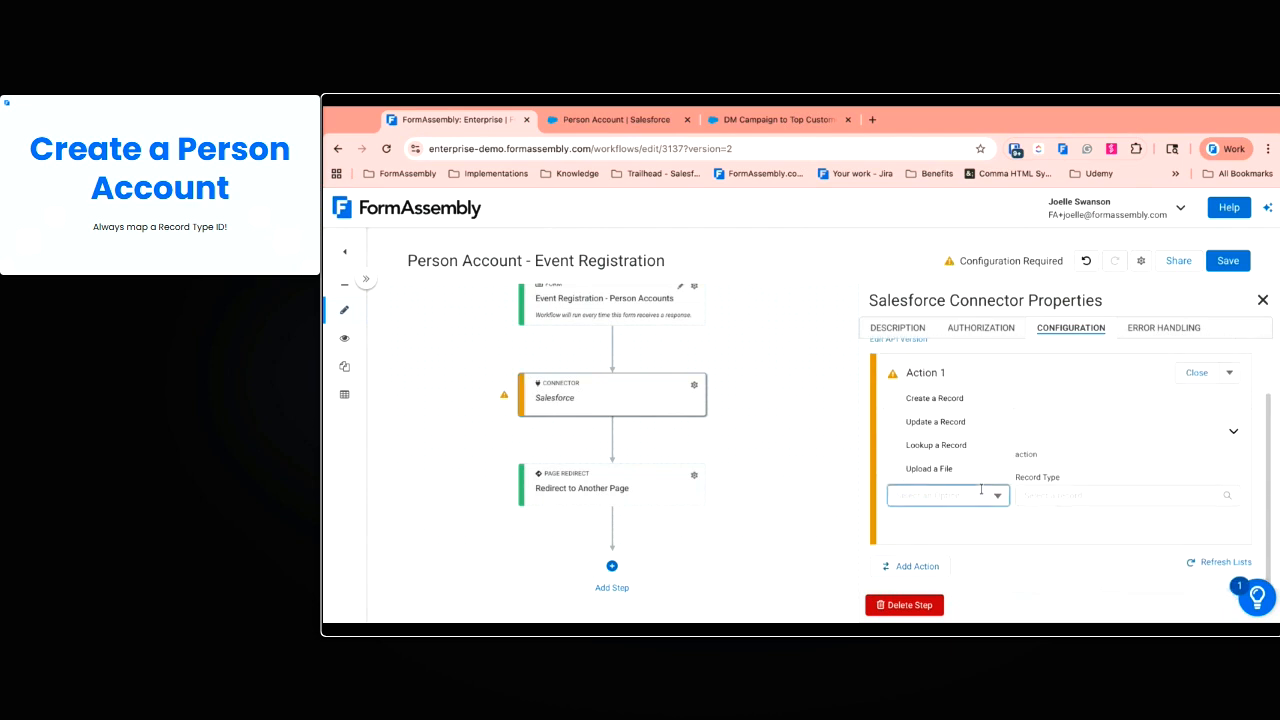
{"action": "left_click", "coordinate": [965, 448]}
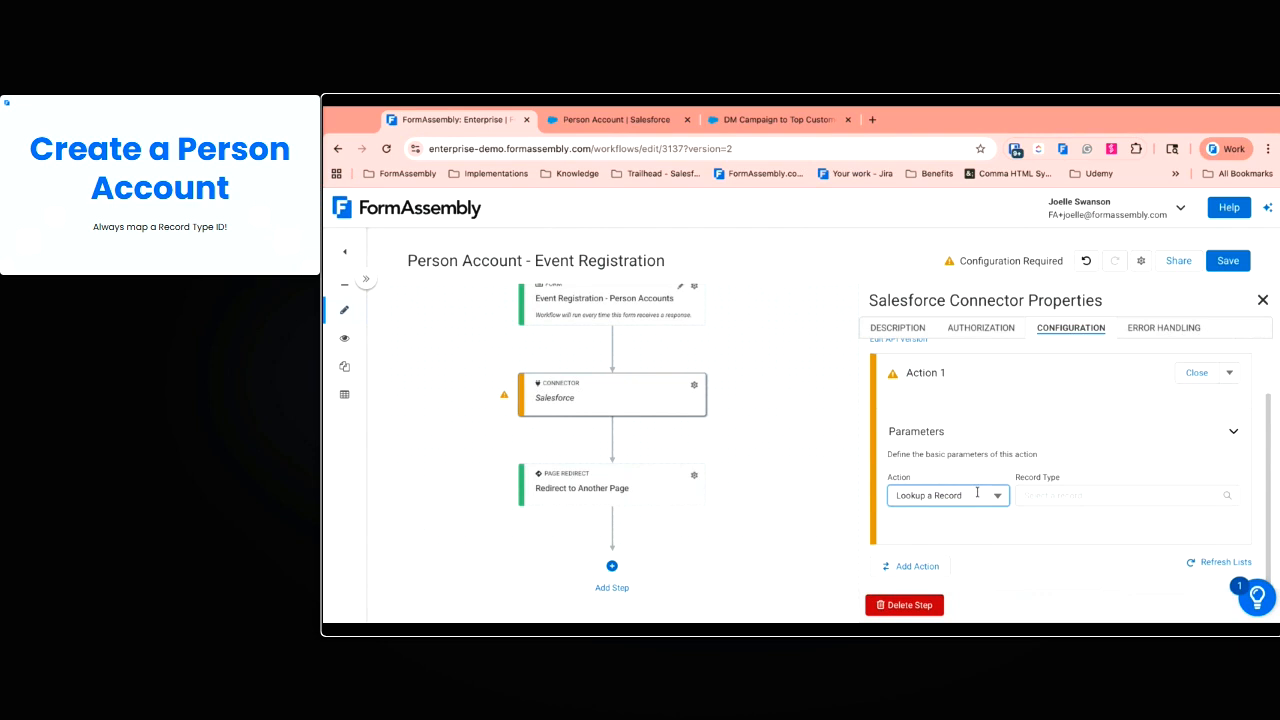
{"action": "left_click", "coordinate": [1070, 496]}
{"action": "left_click", "coordinate": [1070, 558]}
{"action": "scroll", "coordinate": [1068, 520], "scroll_direction": "down", "scroll_amount": 3}
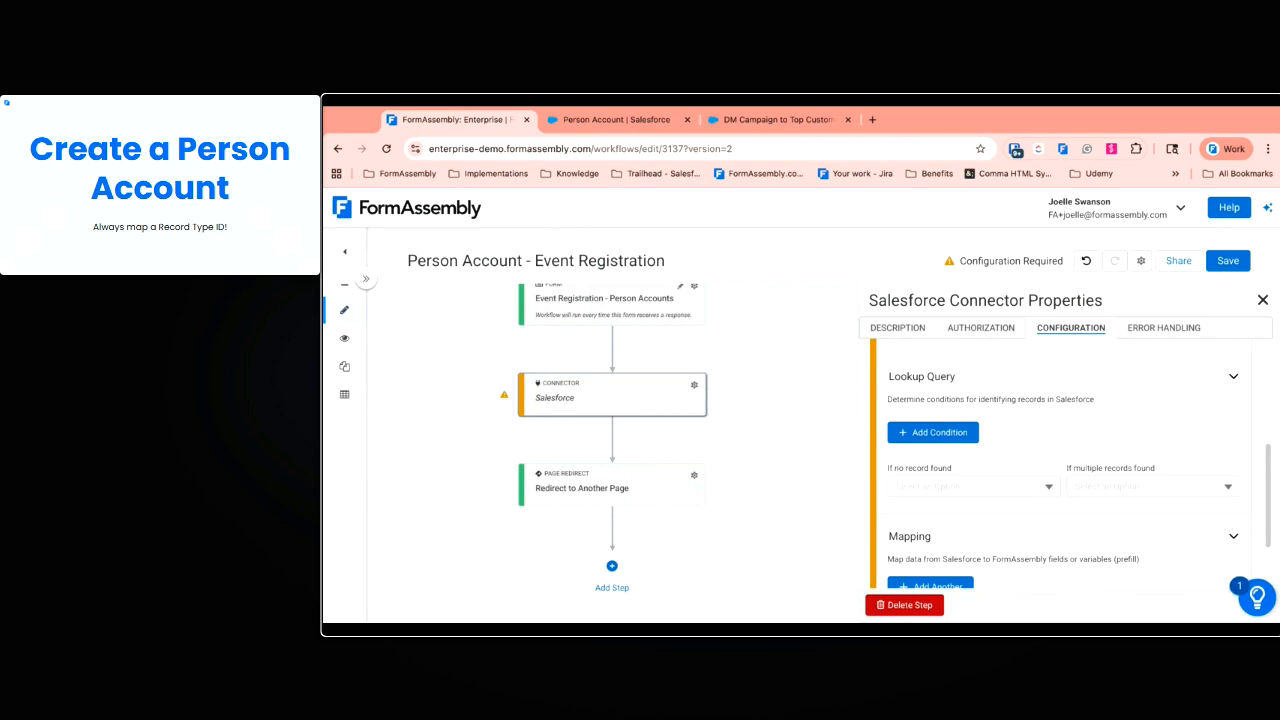
Add a lookup condition: Record Type ID equals the pasted Person Account record type ID
{"action": "left_click", "coordinate": [945, 438]}
{"action": "left_click", "coordinate": [966, 432]}
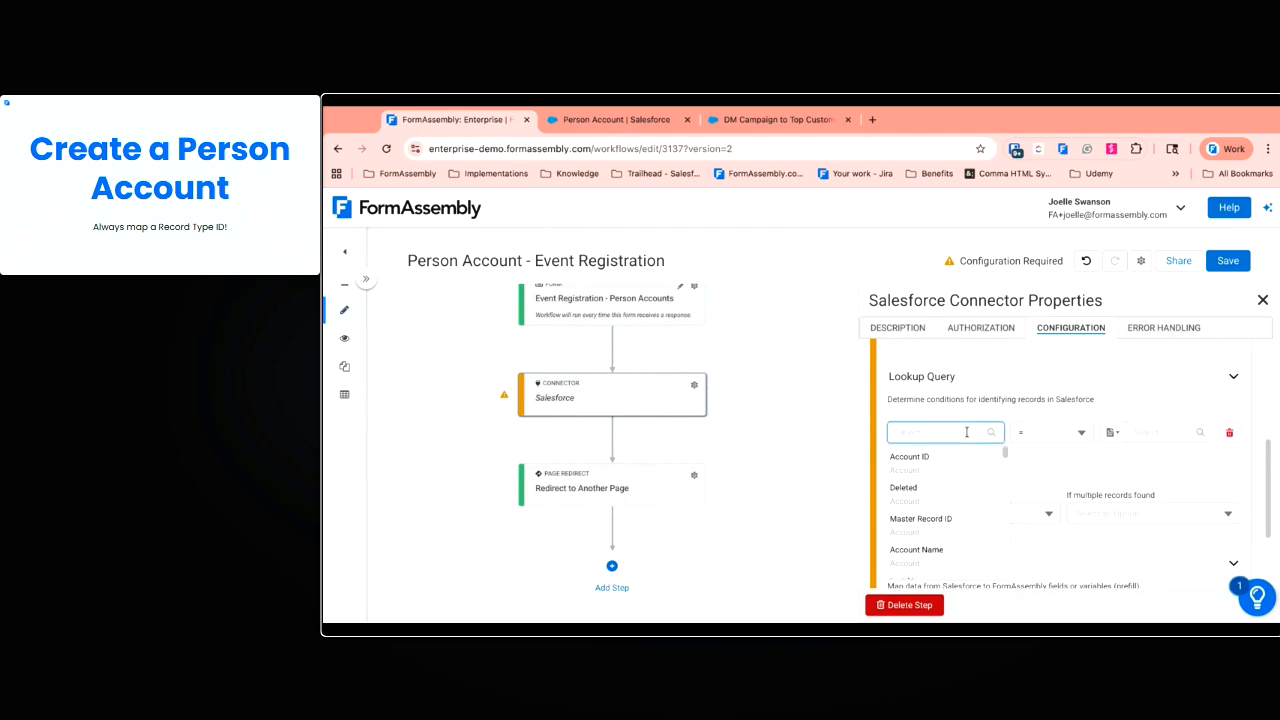
{"action": "type", "text": "reco"}
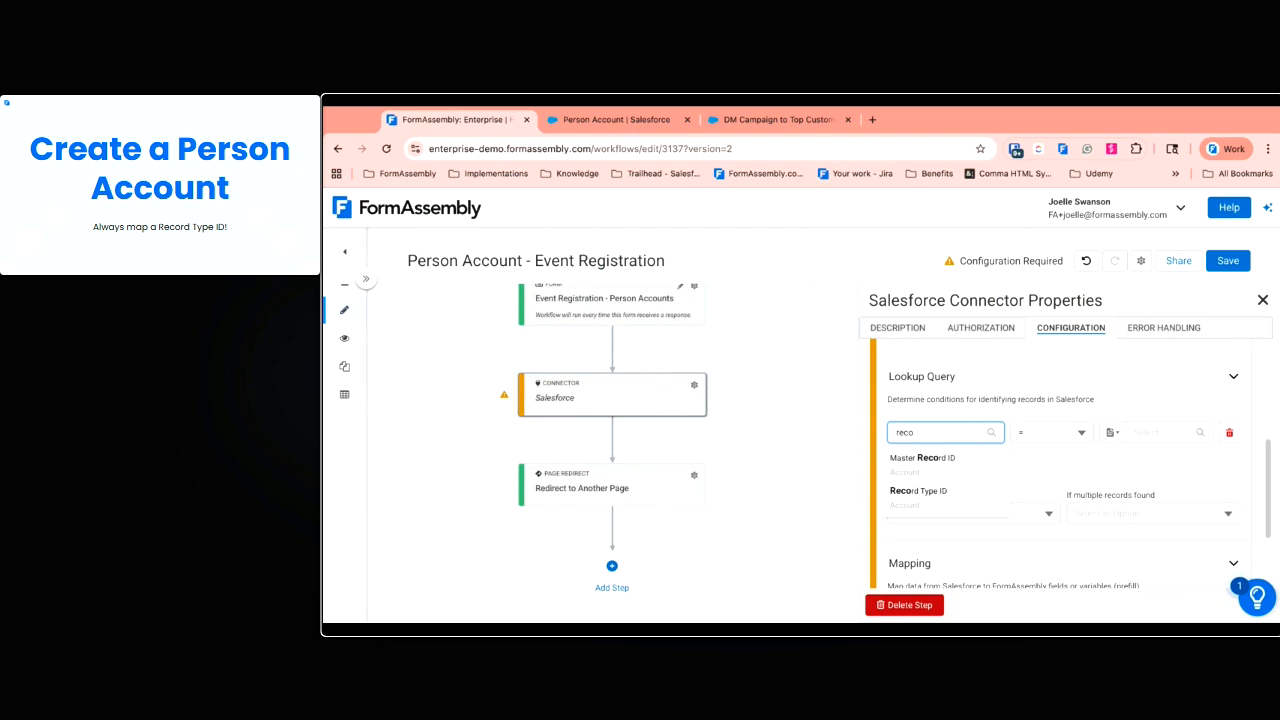
{"action": "left_click", "coordinate": [950, 490]}
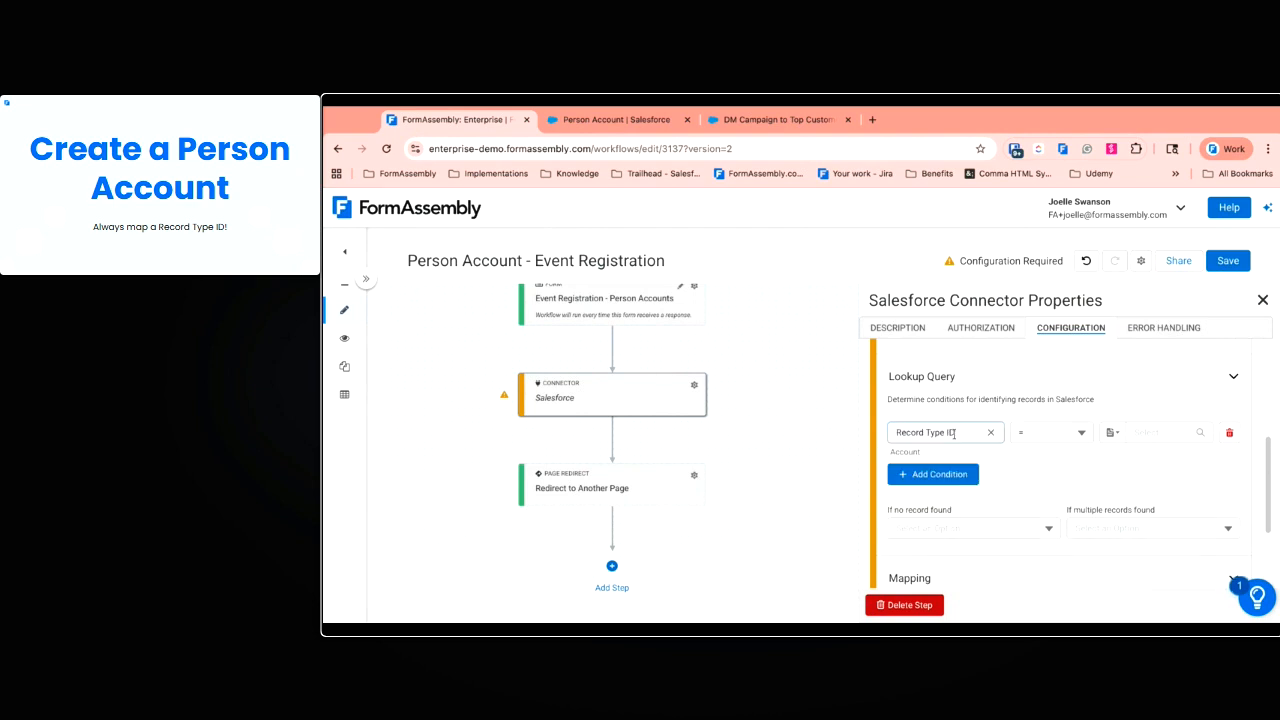
{"action": "left_click", "coordinate": [1119, 437]}
{"action": "left_click", "coordinate": [1134, 458]}
{"action": "left_click", "coordinate": [1140, 434]}
{"action": "key", "text": "ctrl+v"}
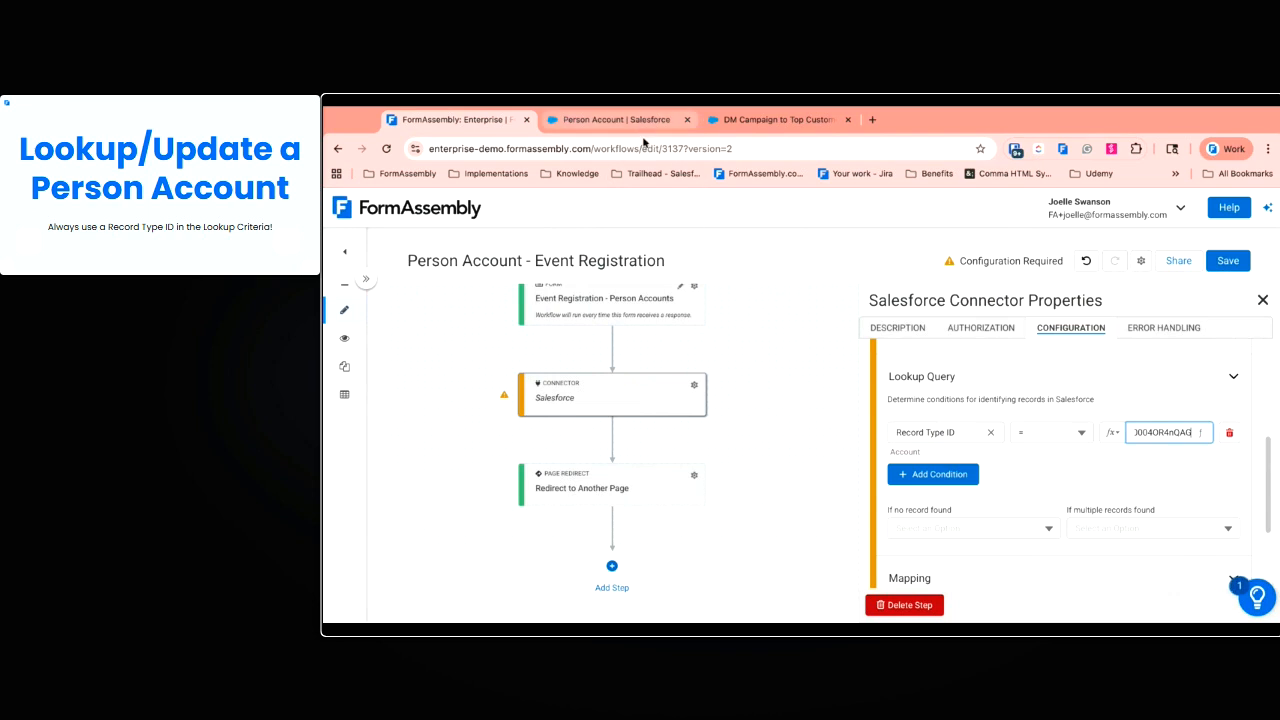
Add a second condition matching Account Email to the Event Registration form's Email
{"action": "left_click", "coordinate": [1062, 460]}
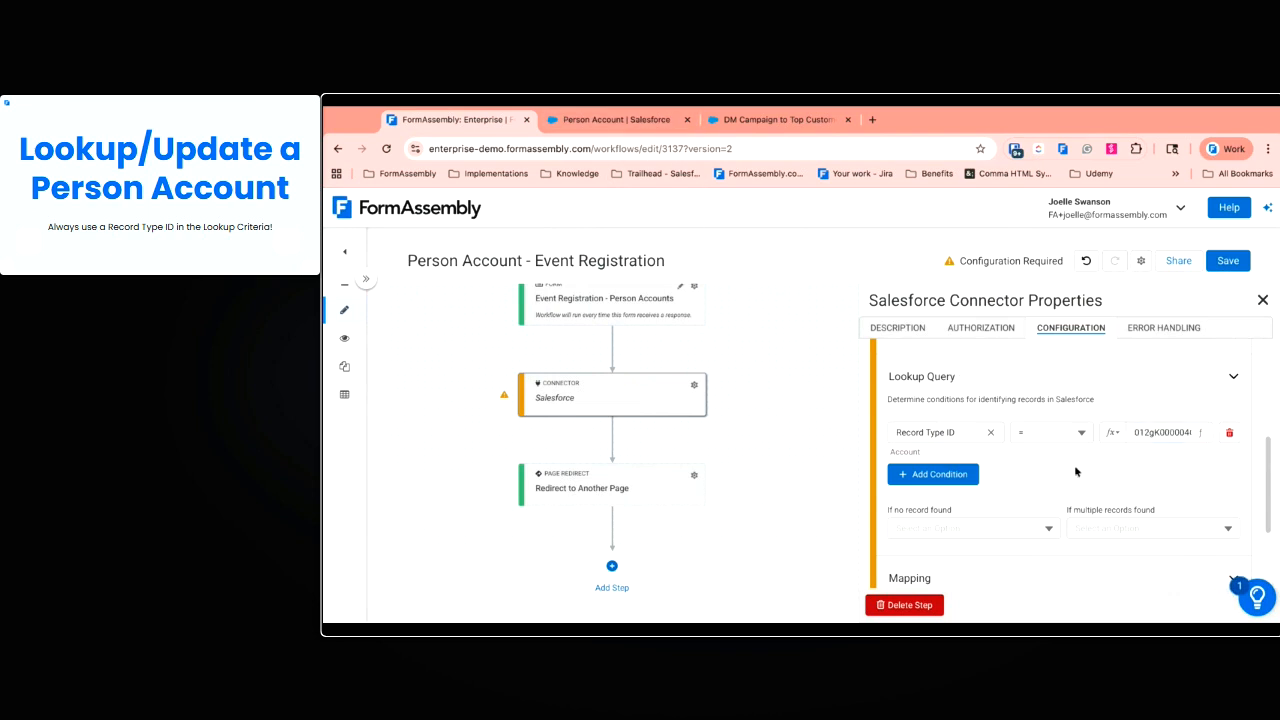
{"action": "left_click", "coordinate": [951, 484]}
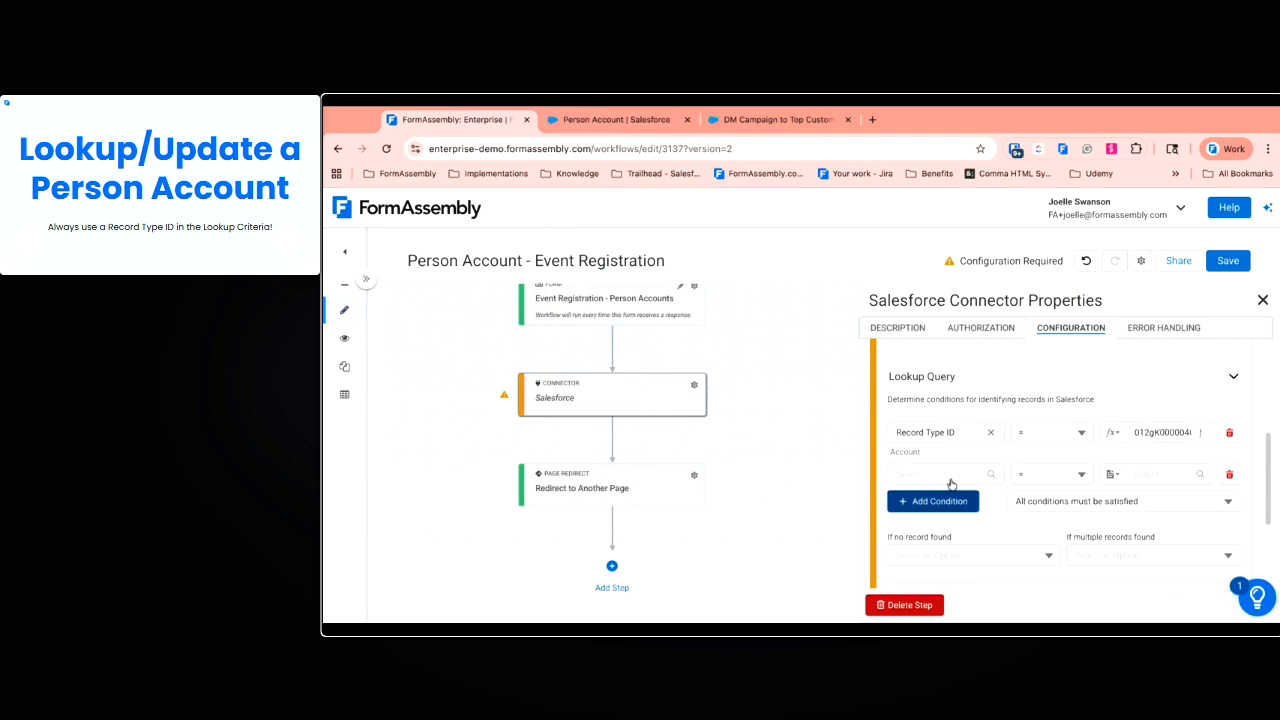
{"action": "left_click", "coordinate": [950, 474]}
{"action": "type", "text": "emai"}
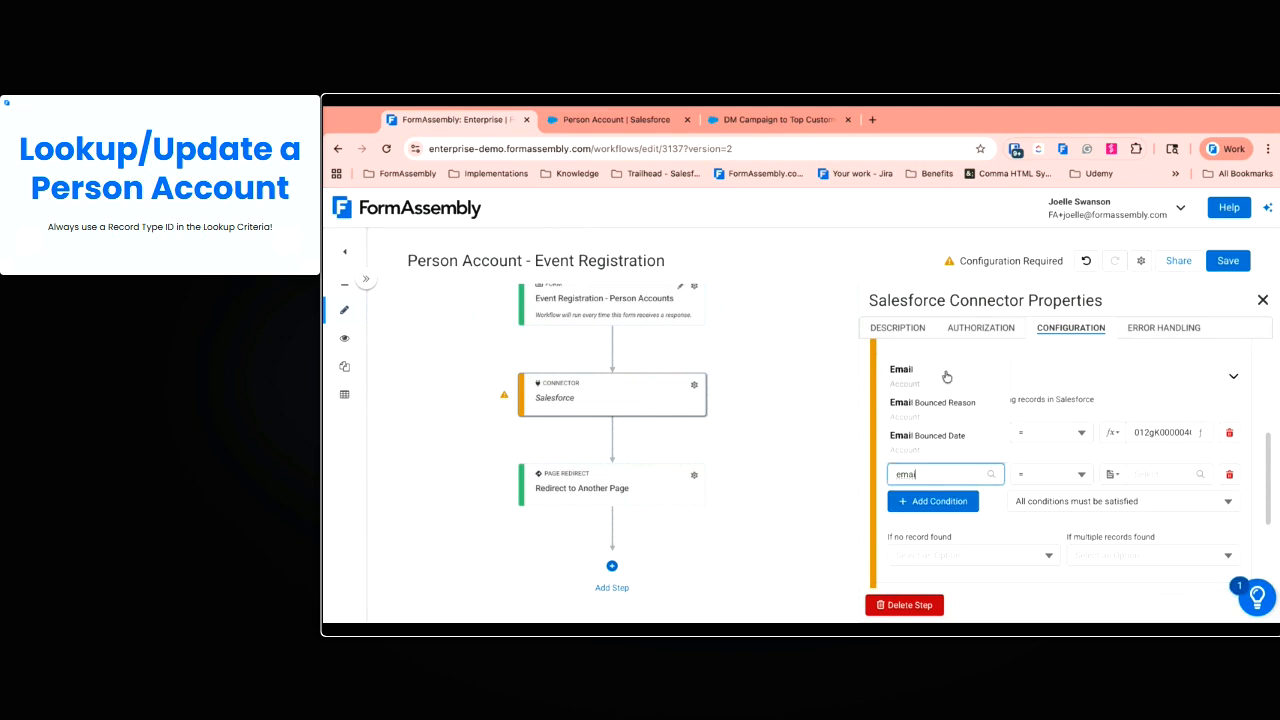
{"action": "left_click", "coordinate": [944, 372]}
{"action": "left_click", "coordinate": [1155, 474]}
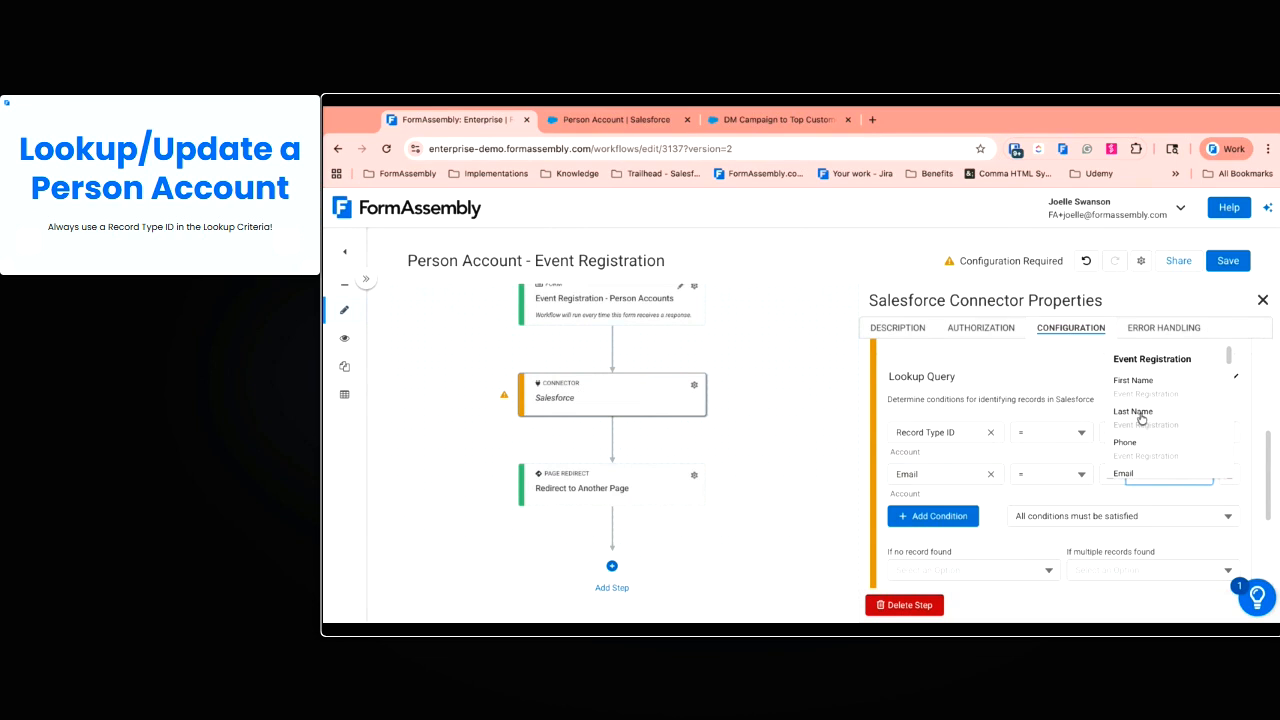
{"action": "left_click", "coordinate": [1140, 468]}
{"action": "scroll", "coordinate": [1006, 458], "scroll_direction": "down", "scroll_amount": 1}
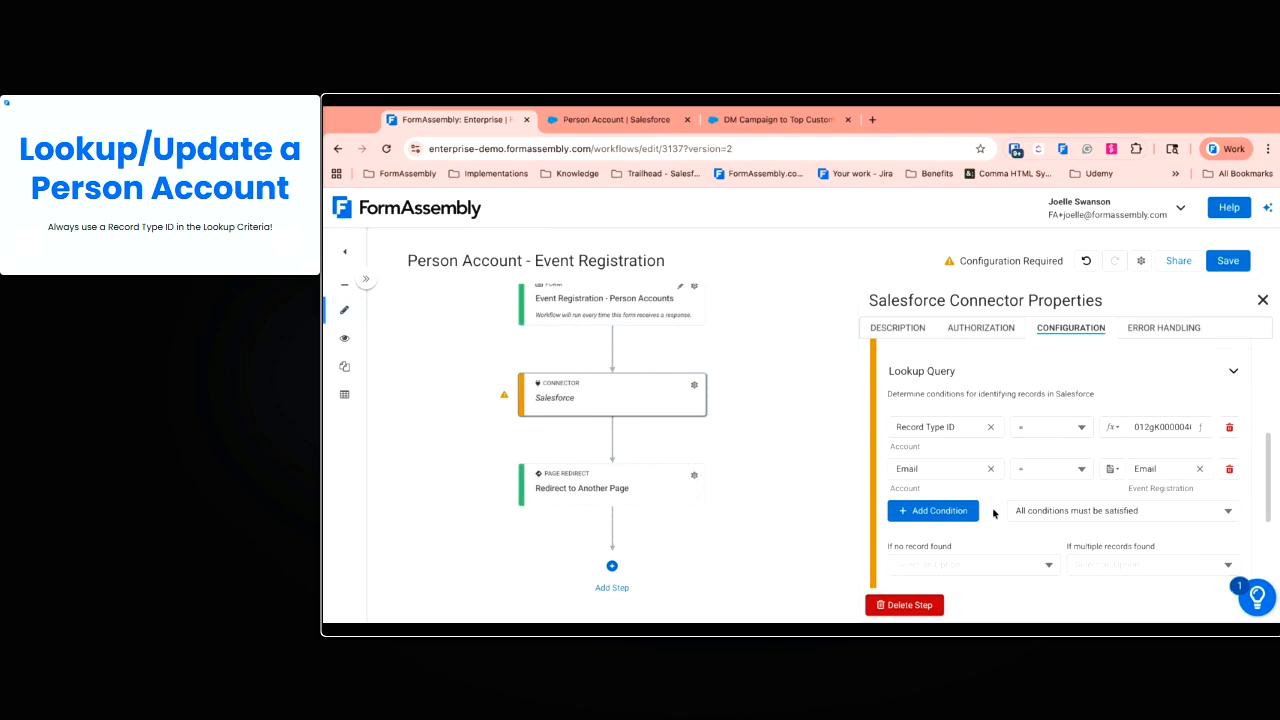
{"action": "scroll", "coordinate": [993, 513], "scroll_direction": "down", "scroll_amount": 1}
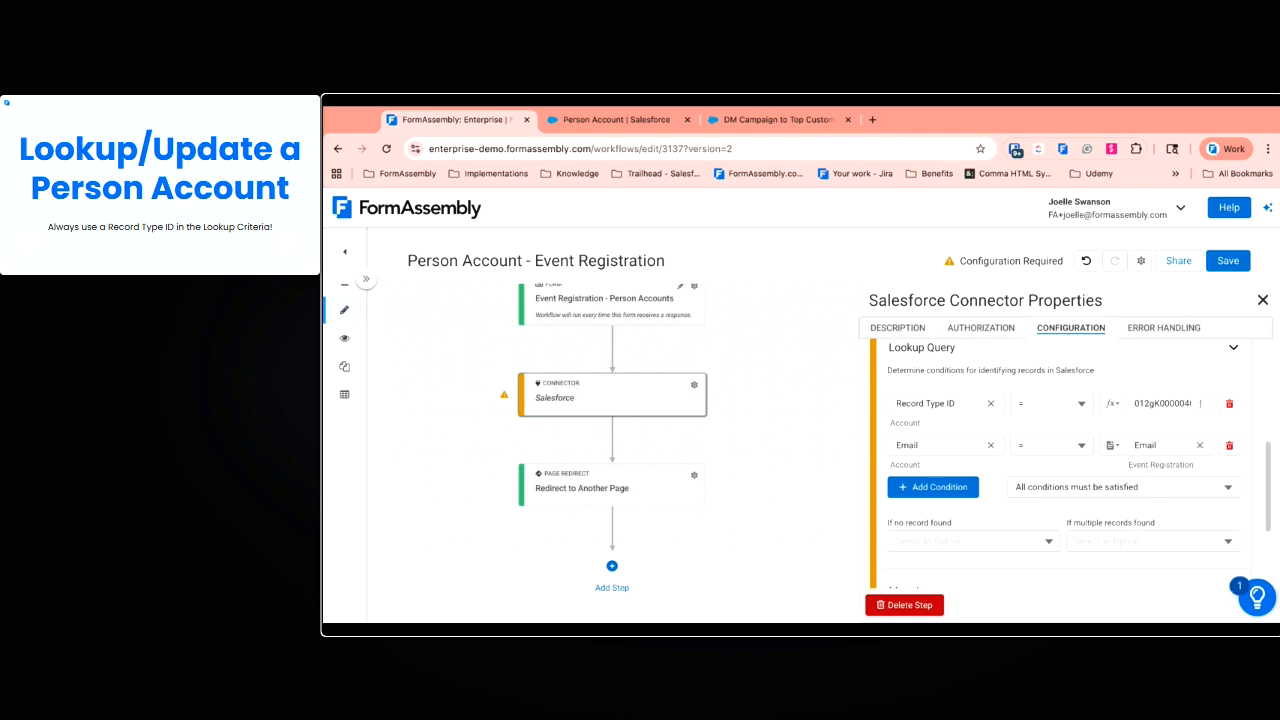
{"action": "scroll", "coordinate": [970, 500], "scroll_direction": "down", "scroll_amount": 2}
Set 'If no record found' to Skip this action and multiple matches to most recently modified
{"action": "left_click", "coordinate": [970, 502]}
{"action": "left_click", "coordinate": [985, 430]}
{"action": "left_click", "coordinate": [1148, 500]}
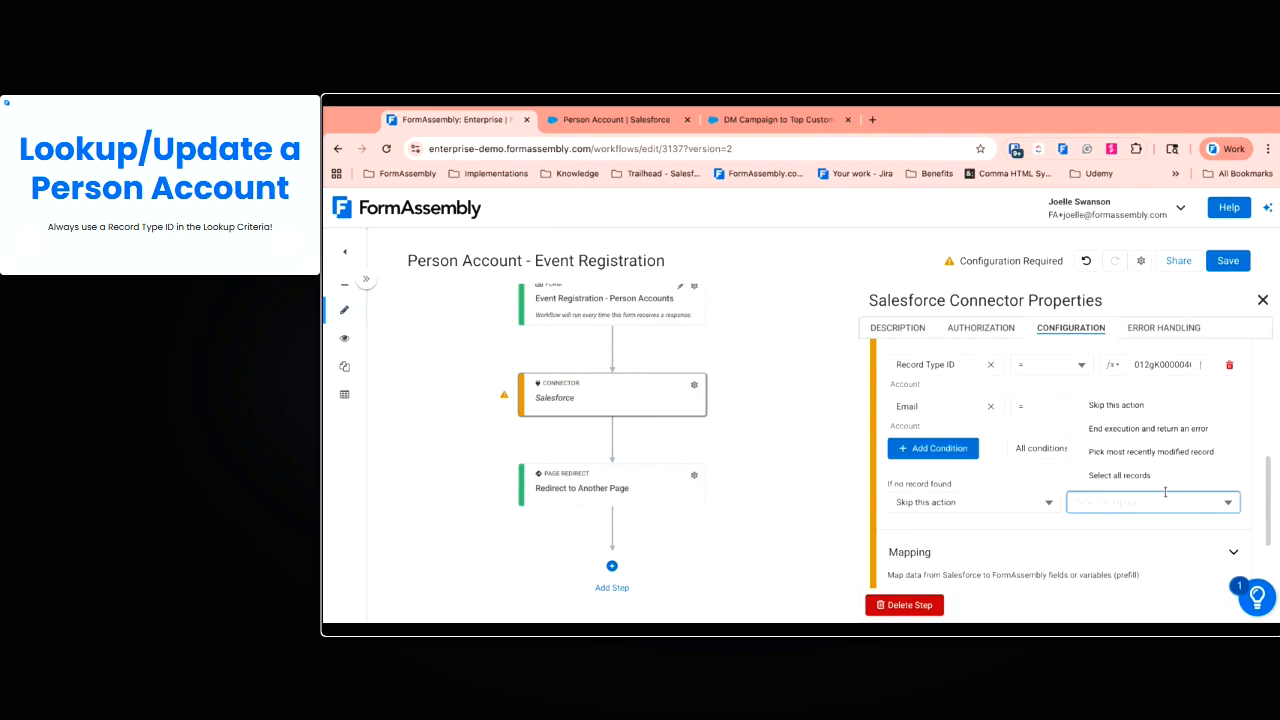
{"action": "left_click", "coordinate": [1174, 452]}
{"action": "scroll", "coordinate": [1040, 533], "scroll_direction": "down", "scroll_amount": 2}
{"action": "scroll", "coordinate": [1044, 535], "scroll_direction": "up", "scroll_amount": 5}
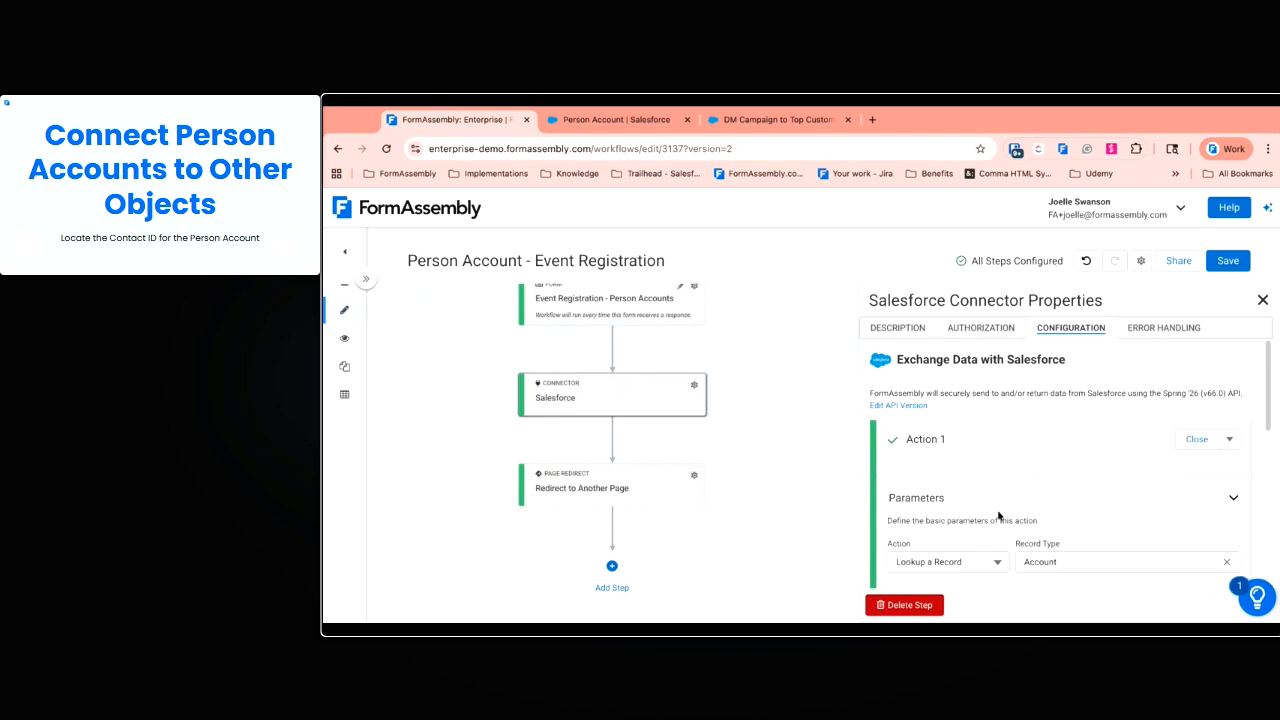
Map the Account ID source into a new destination variable named accountID
{"action": "scroll", "coordinate": [1080, 495], "scroll_direction": "down", "scroll_amount": 1}
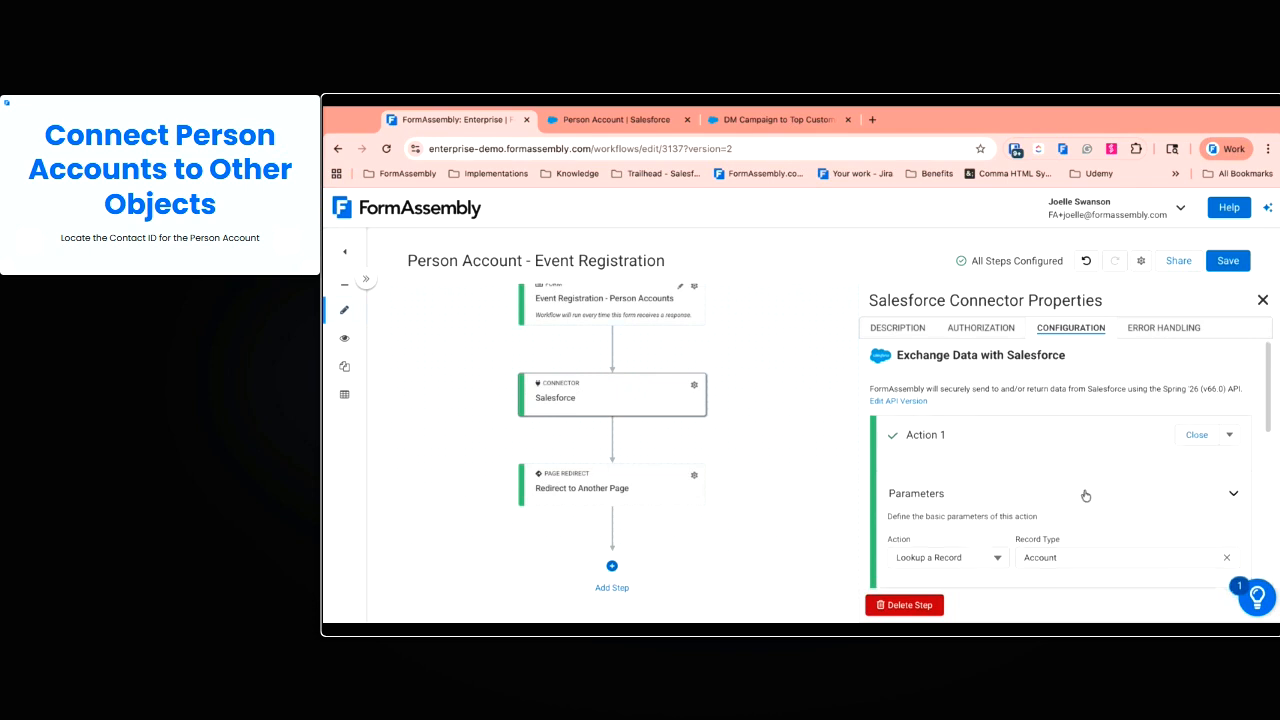
{"action": "scroll", "coordinate": [1080, 554], "scroll_direction": "down", "scroll_amount": 10}
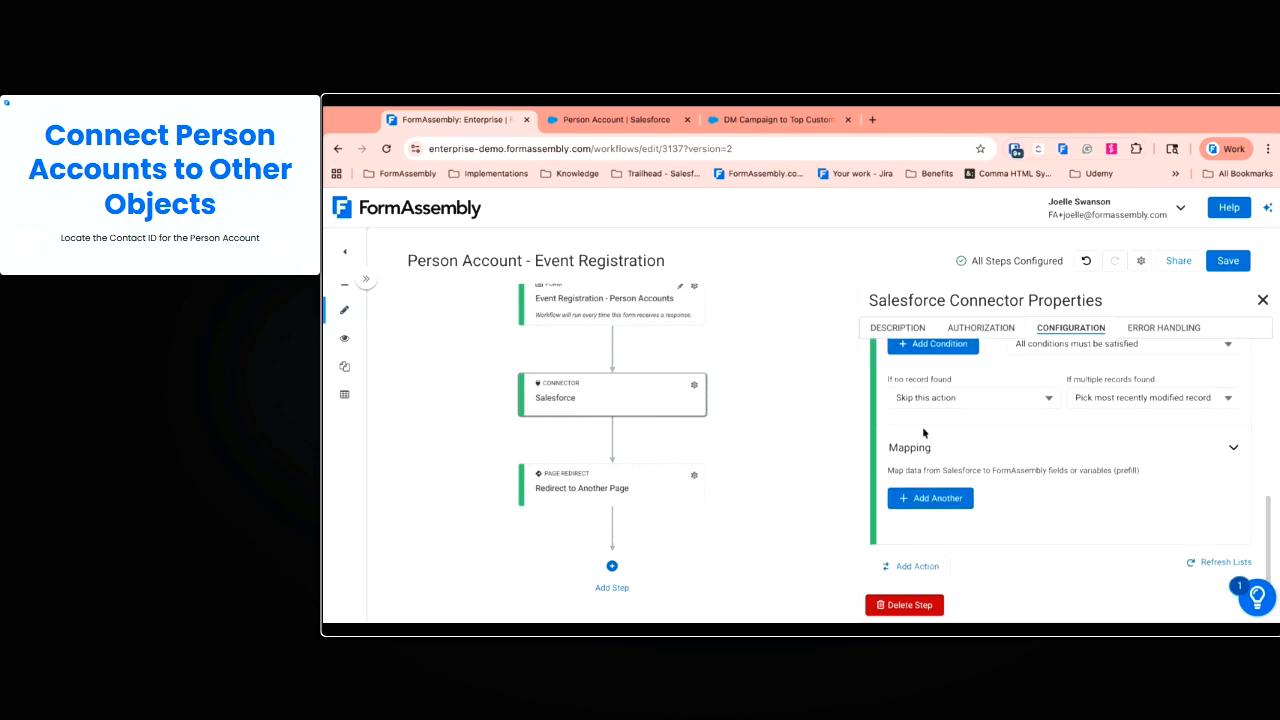
{"action": "left_click", "coordinate": [937, 499]}
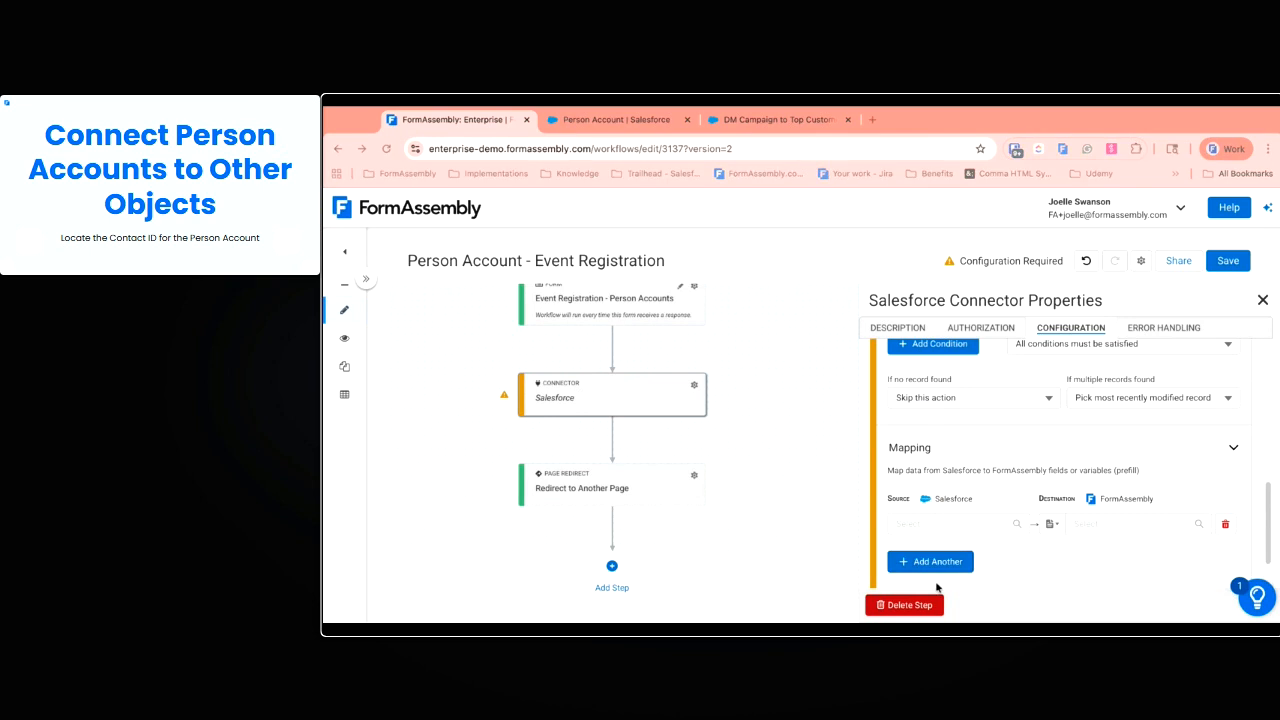
{"action": "left_click", "coordinate": [981, 524]}
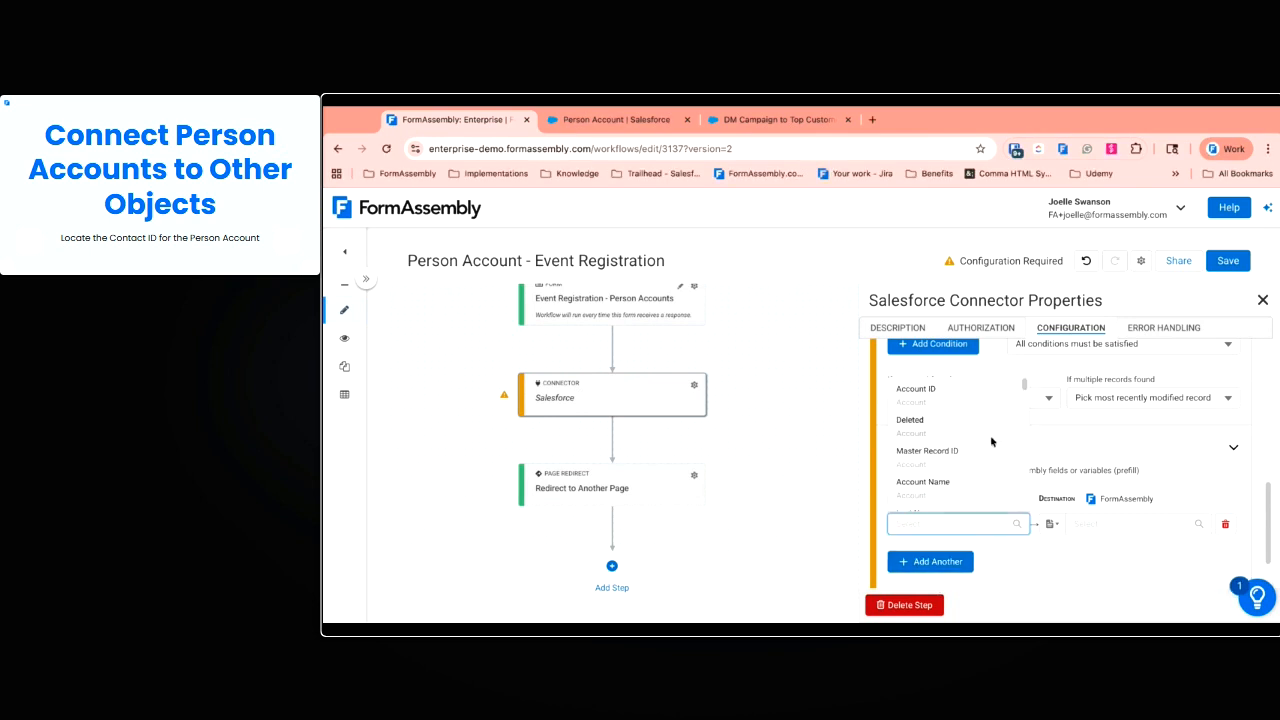
{"action": "left_click", "coordinate": [942, 405]}
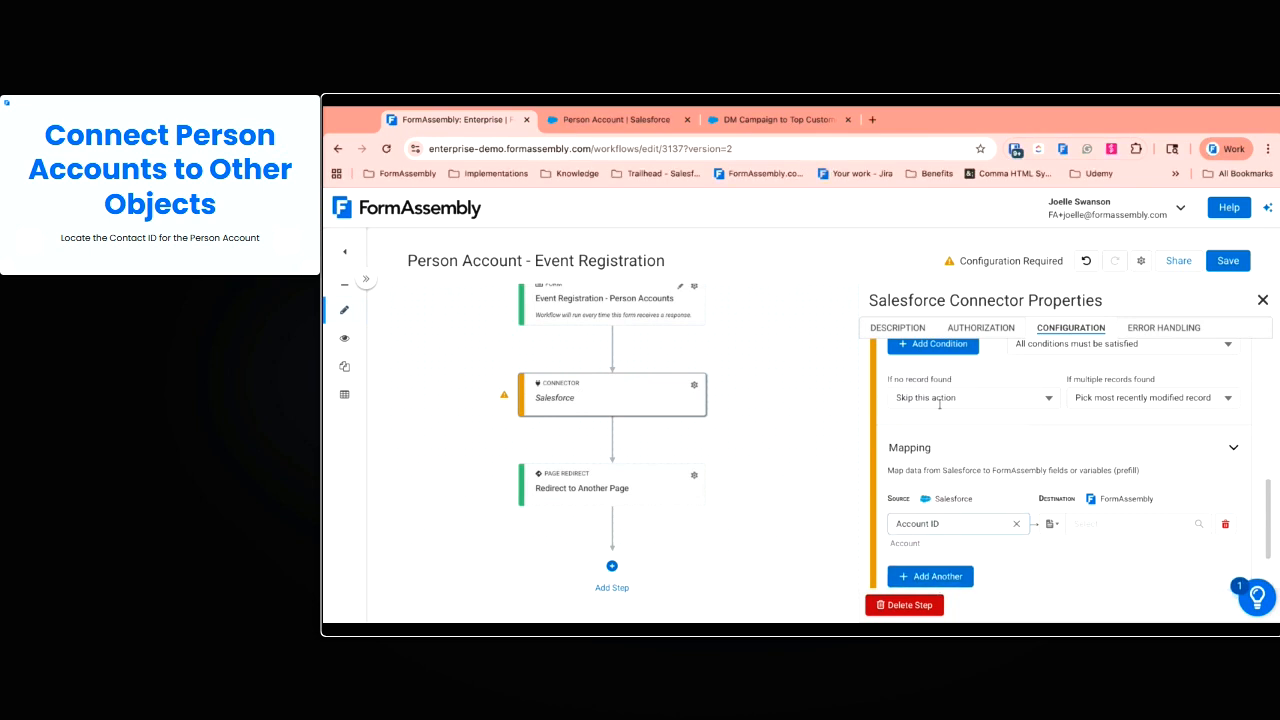
{"action": "left_click", "coordinate": [1052, 523]}
{"action": "left_click", "coordinate": [1066, 495]}
{"action": "left_click", "coordinate": [1093, 528]}
{"action": "type", "text": "accoun"}
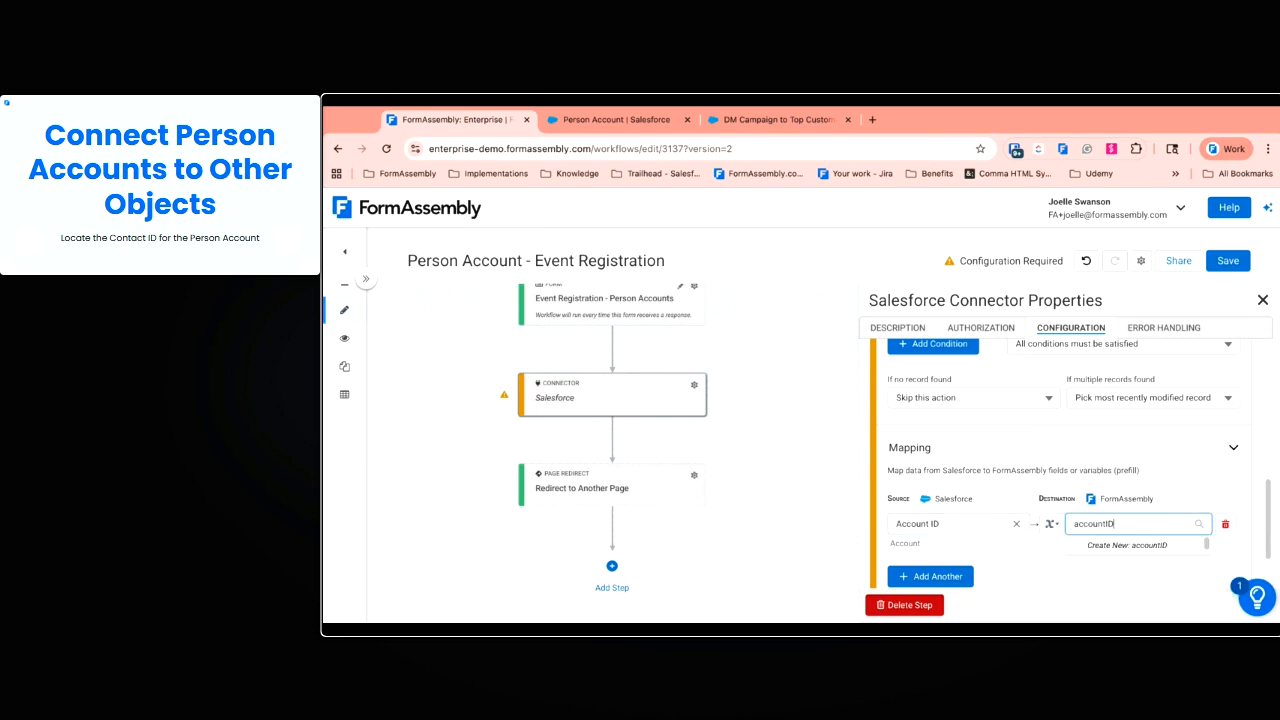
{"action": "type", "text": "tID"}
{"action": "key", "text": "Return"}
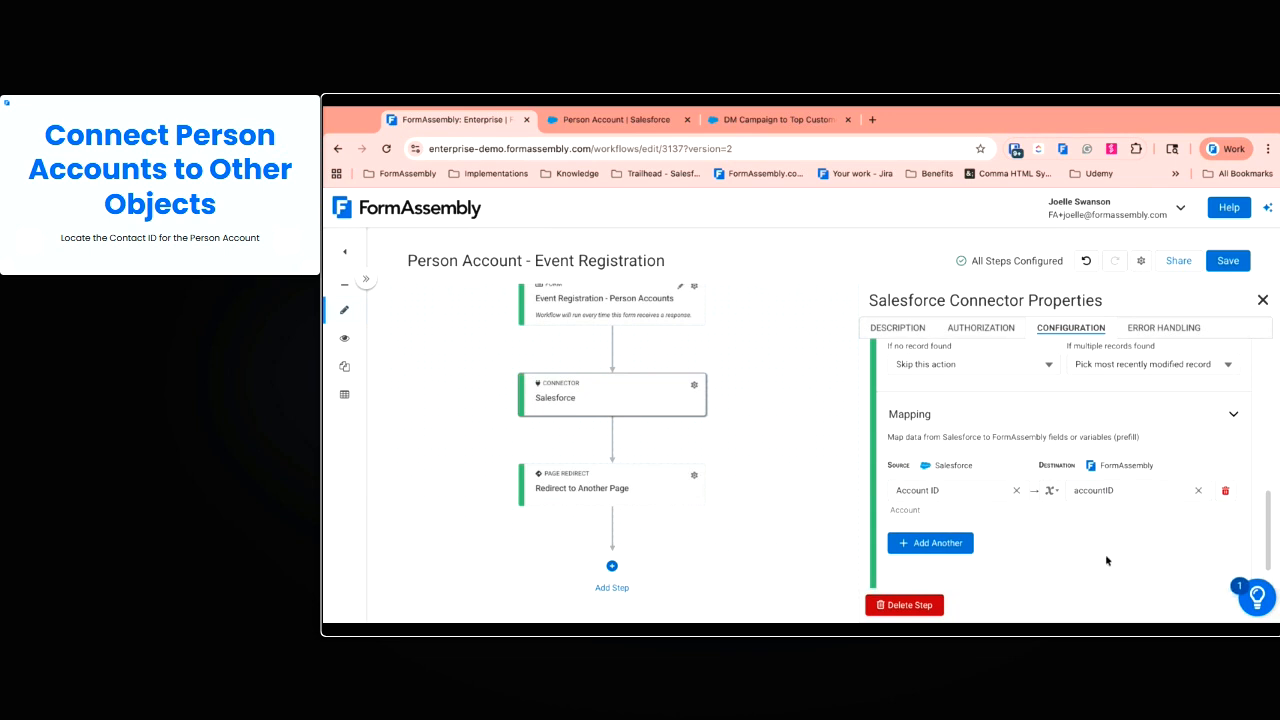
{"action": "scroll", "coordinate": [1097, 546], "scroll_direction": "down", "scroll_amount": 1}
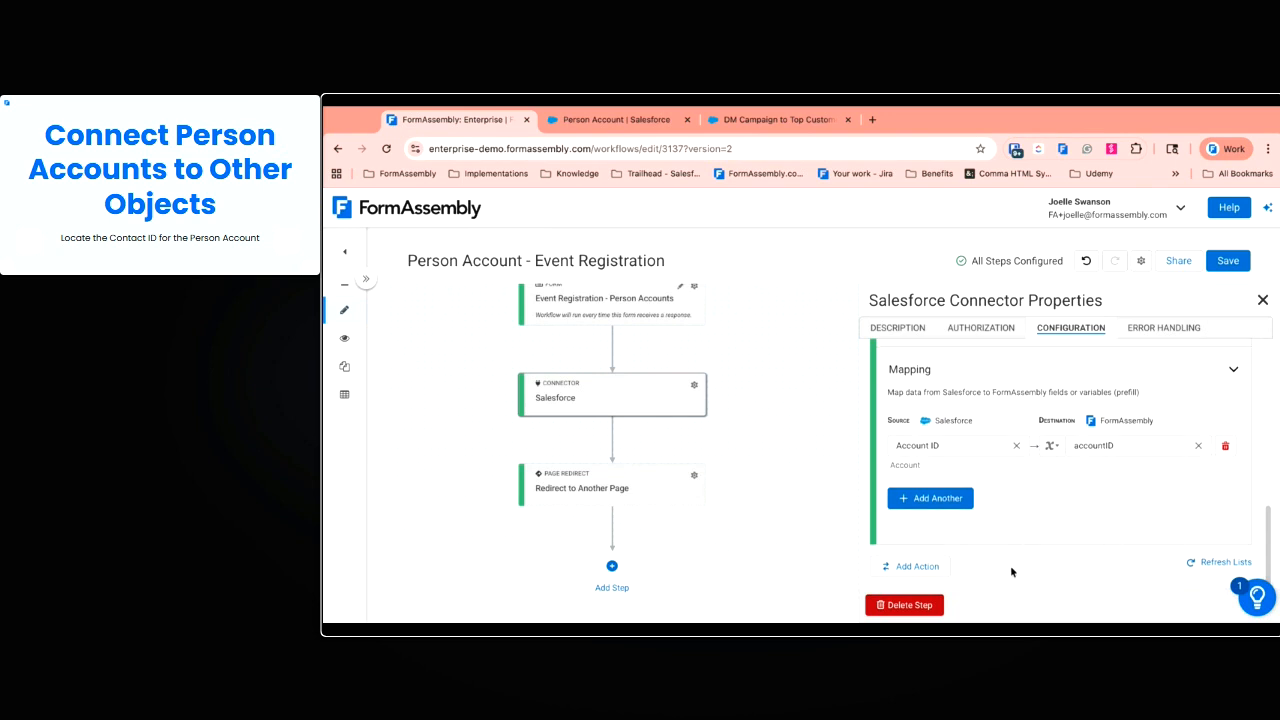
Add a second action named 'Lookup Contact' that looks up Contact records
{"action": "left_click", "coordinate": [917, 566]}
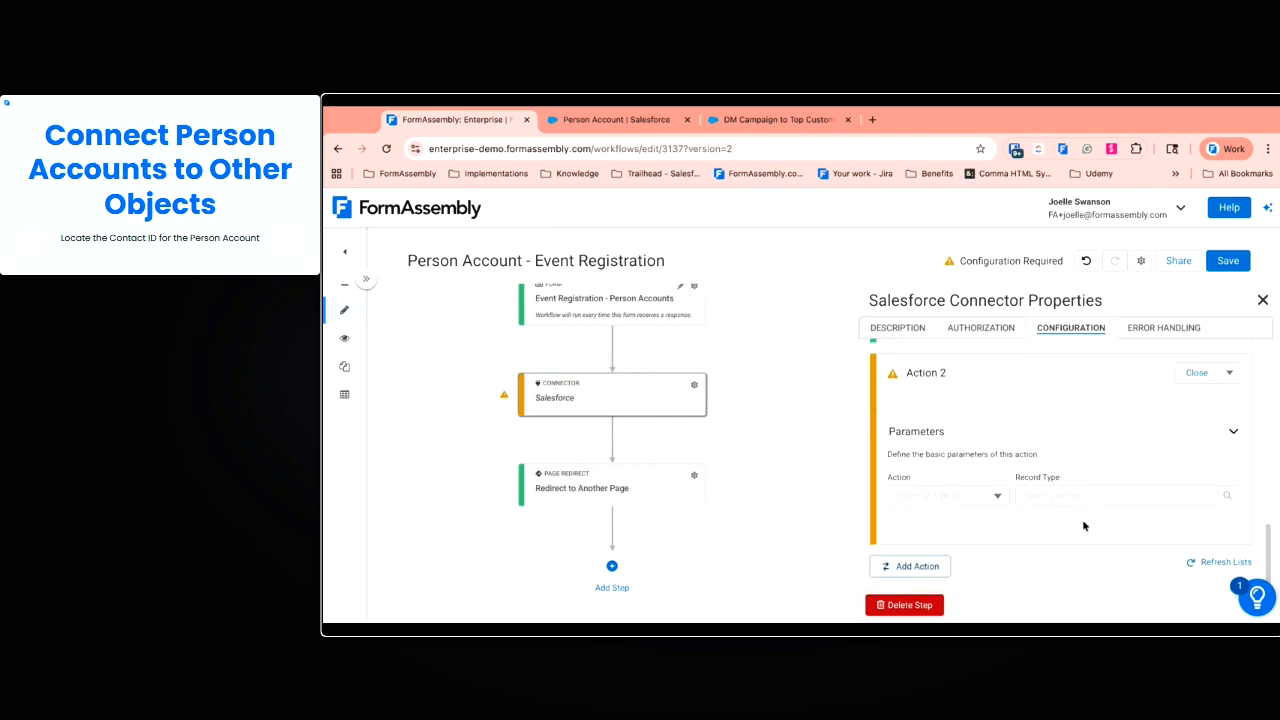
{"action": "left_click", "coordinate": [945, 376]}
{"action": "type", "text": "Lookup"}
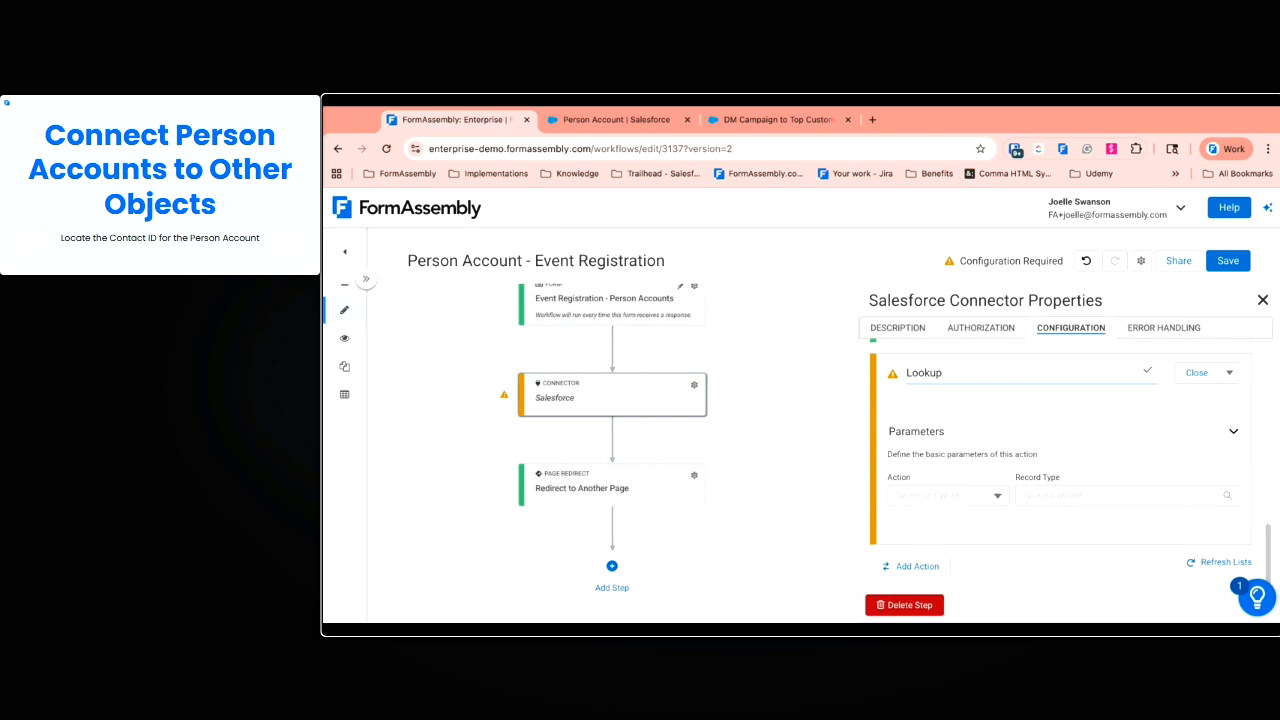
{"action": "type", "text": " Contact"}
{"action": "key", "text": "Return"}
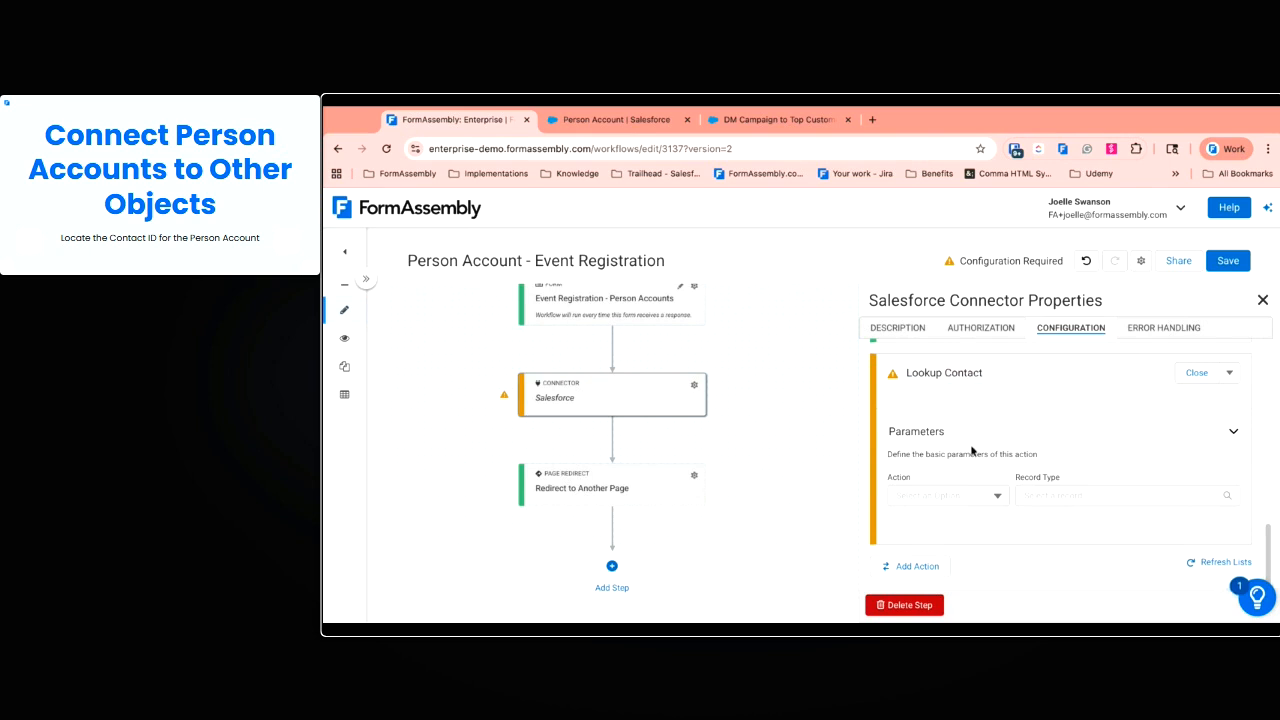
{"action": "left_click", "coordinate": [966, 494]}
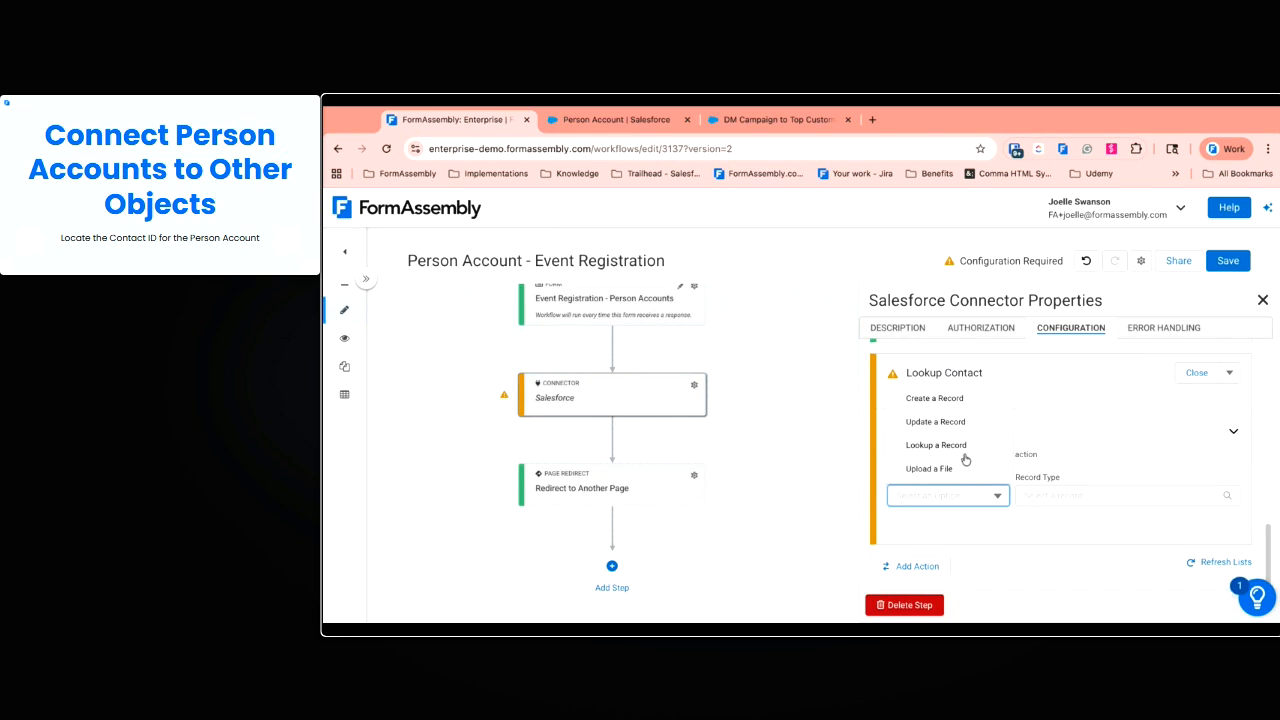
{"action": "left_click", "coordinate": [964, 447]}
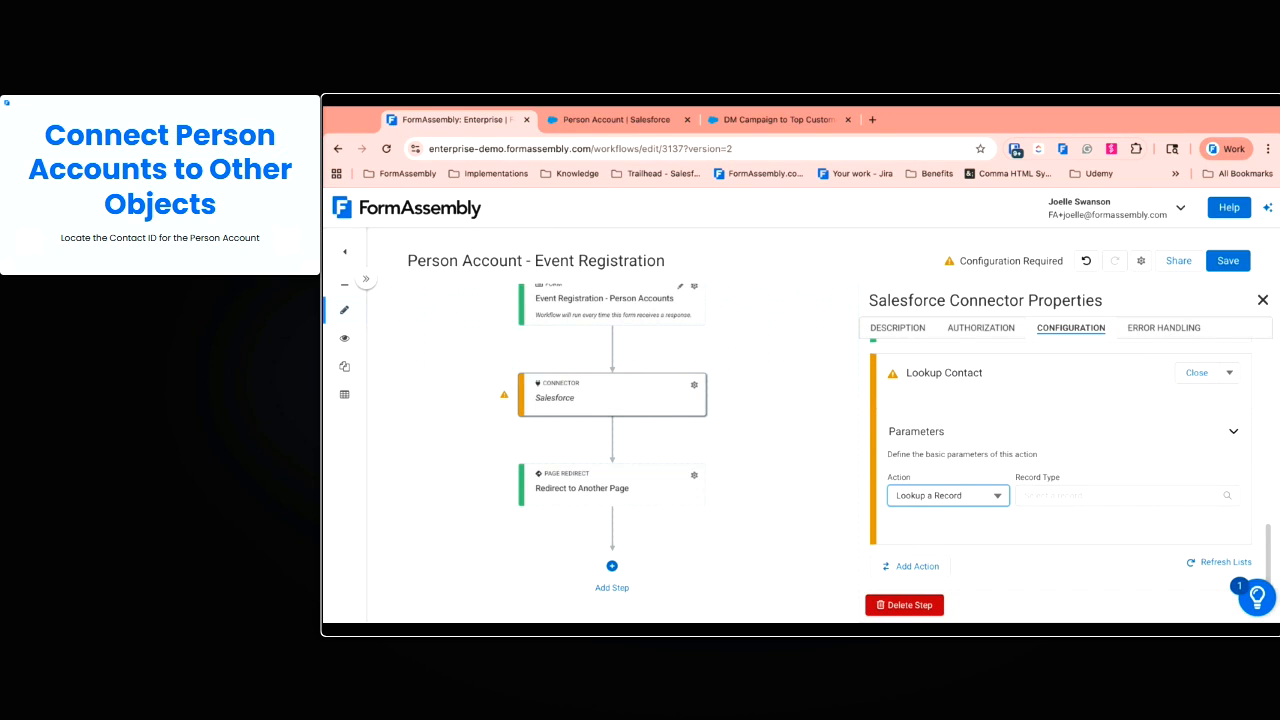
{"action": "left_click", "coordinate": [1100, 496]}
{"action": "type", "text": "co"}
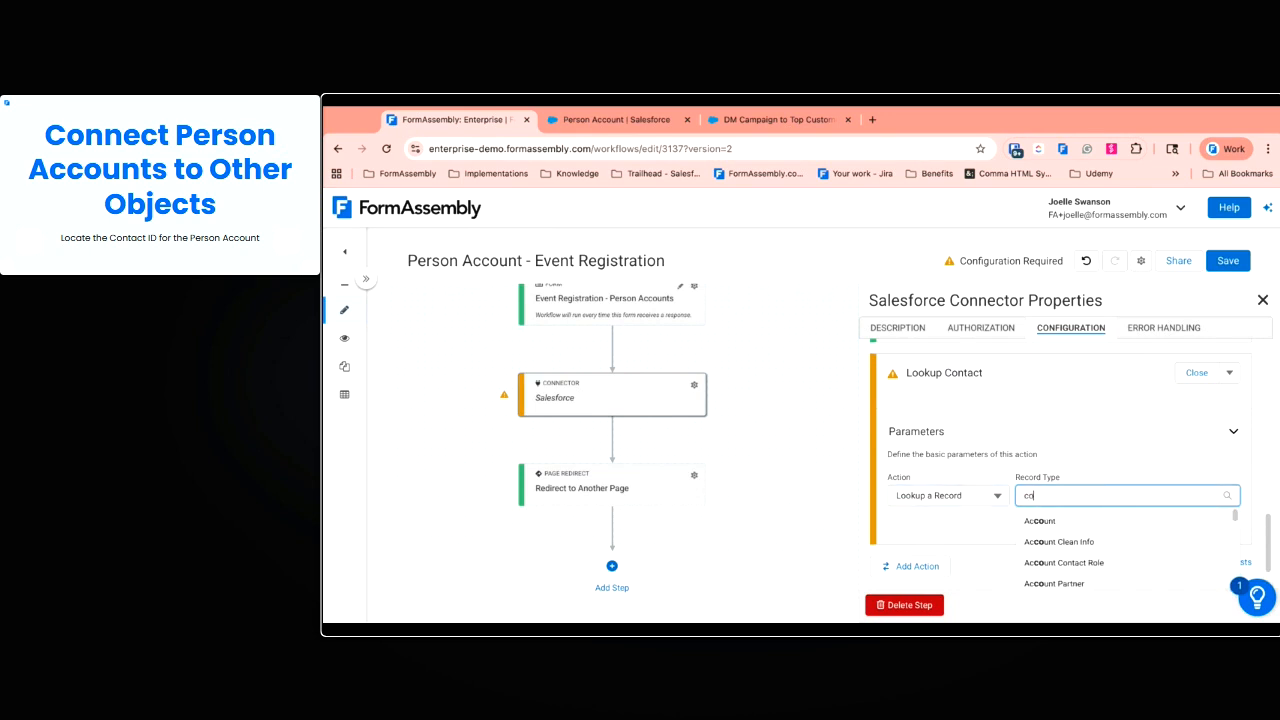
{"action": "type", "text": "nta"}
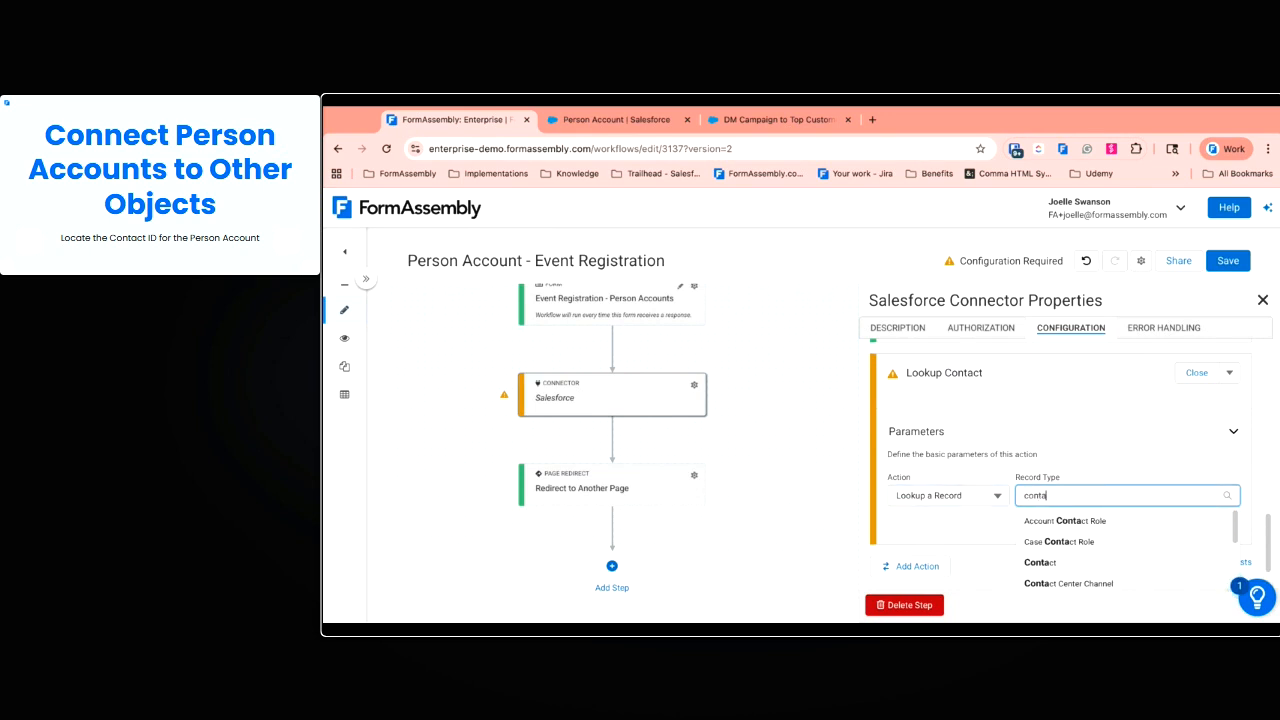
{"action": "left_click", "coordinate": [1036, 560]}
{"action": "scroll", "coordinate": [999, 520], "scroll_direction": "down", "scroll_amount": 2}
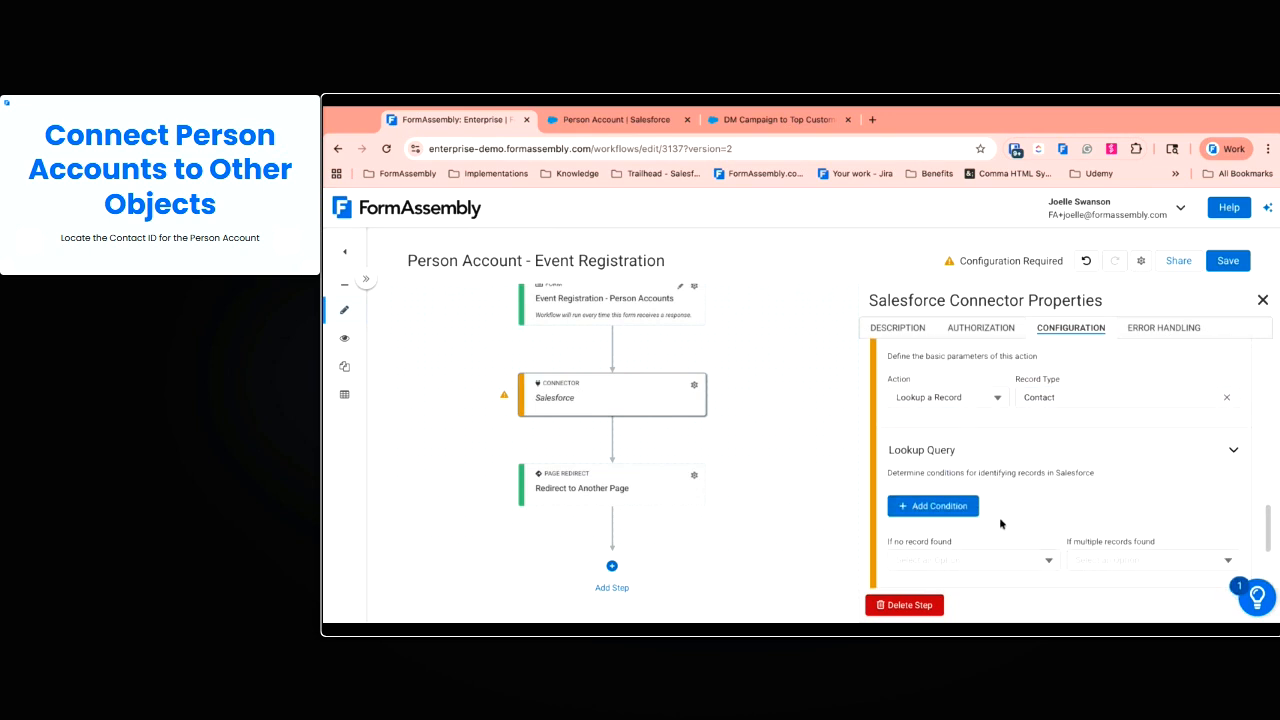
Add a lookup condition matching the Contact's Account ID to the accountID variable
{"action": "left_click", "coordinate": [967, 506]}
{"action": "scroll", "coordinate": [966, 509], "scroll_direction": "down", "scroll_amount": 1}
{"action": "left_click", "coordinate": [961, 469]}
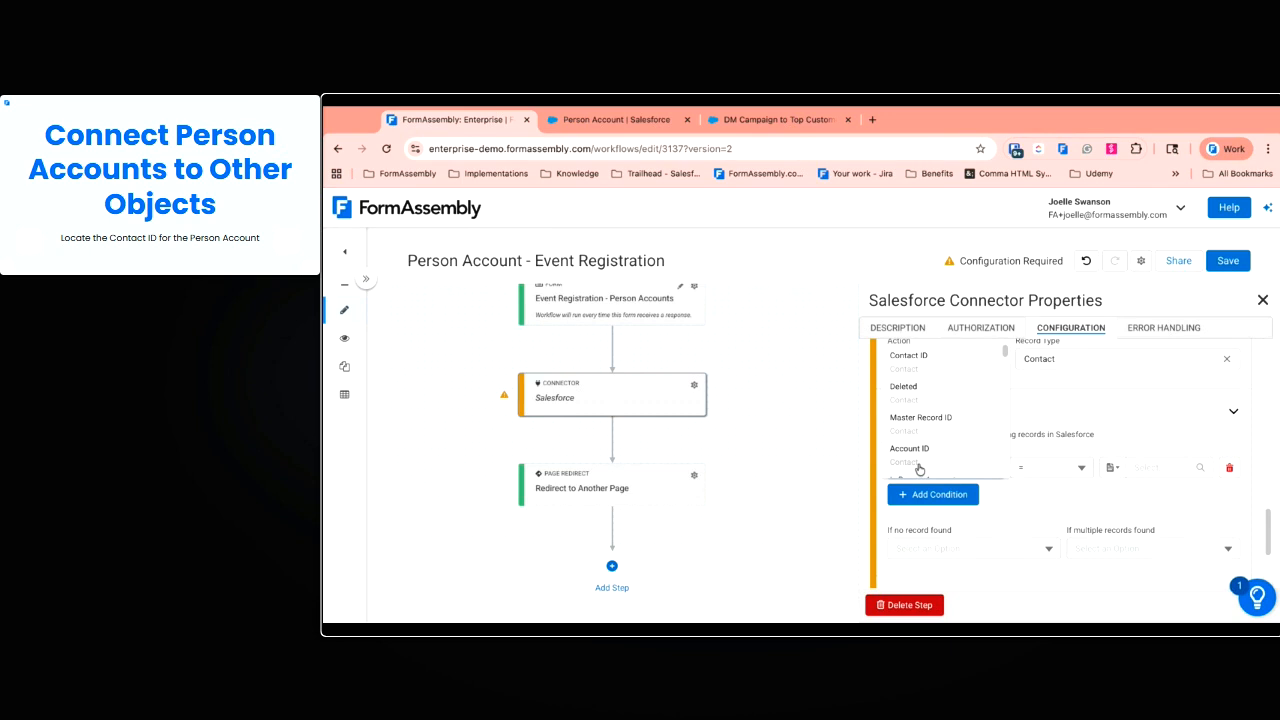
{"action": "left_click", "coordinate": [919, 468]}
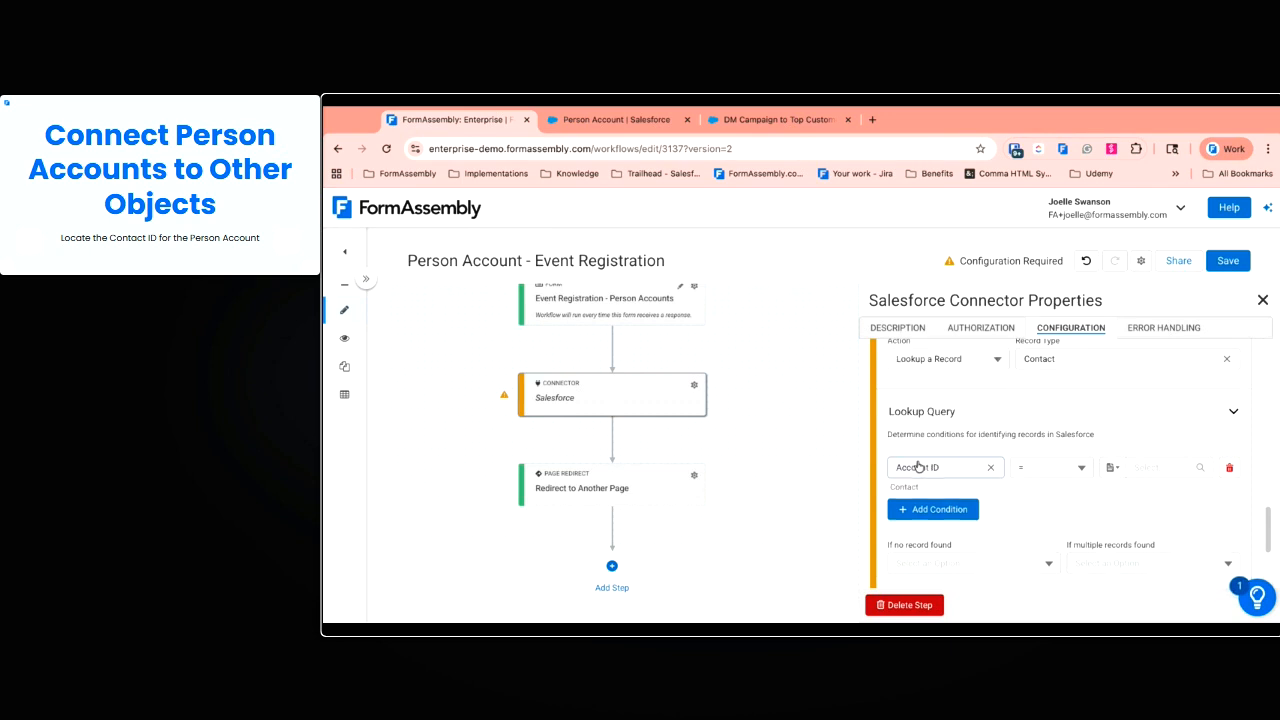
{"action": "left_click", "coordinate": [1112, 467]}
{"action": "left_click", "coordinate": [1085, 545]}
{"action": "left_click", "coordinate": [1151, 465]}
{"action": "left_click", "coordinate": [1145, 490]}
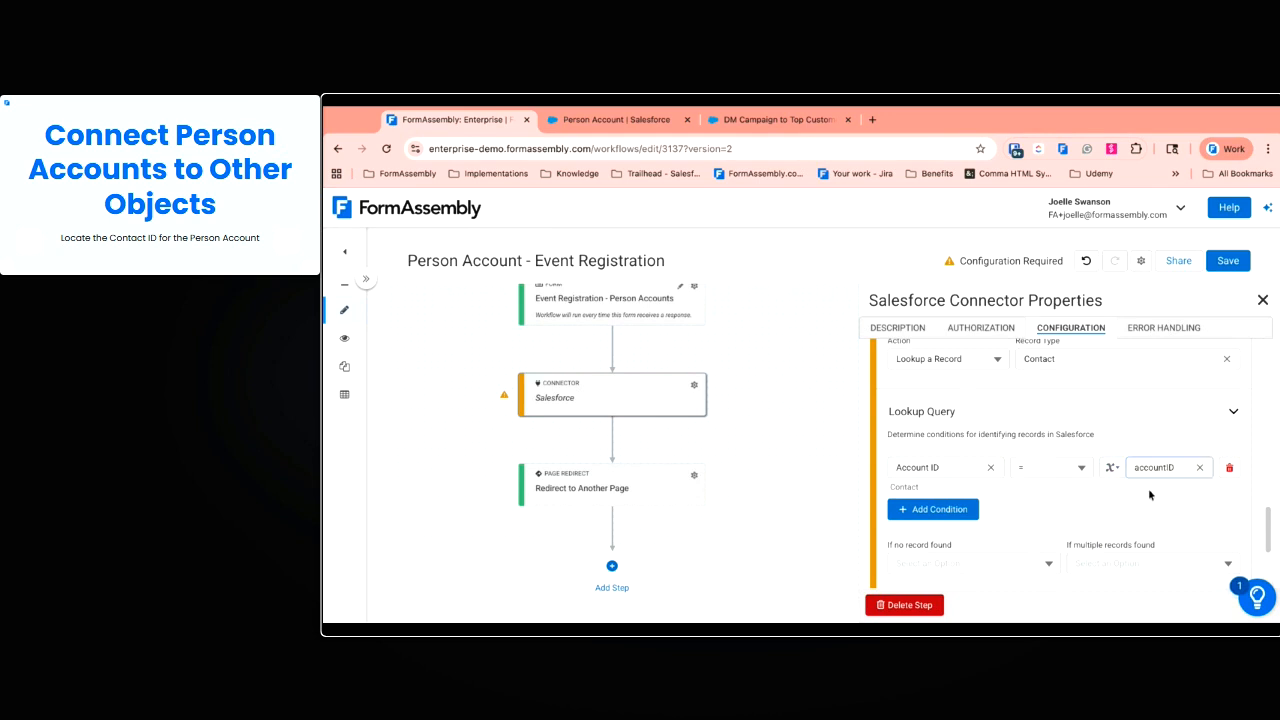
{"action": "scroll", "coordinate": [1025, 510], "scroll_direction": "down", "scroll_amount": 2}
Skip the action when no contact is found; use the most recently modified when several match
{"action": "left_click", "coordinate": [888, 496]}
{"action": "left_click", "coordinate": [925, 521]}
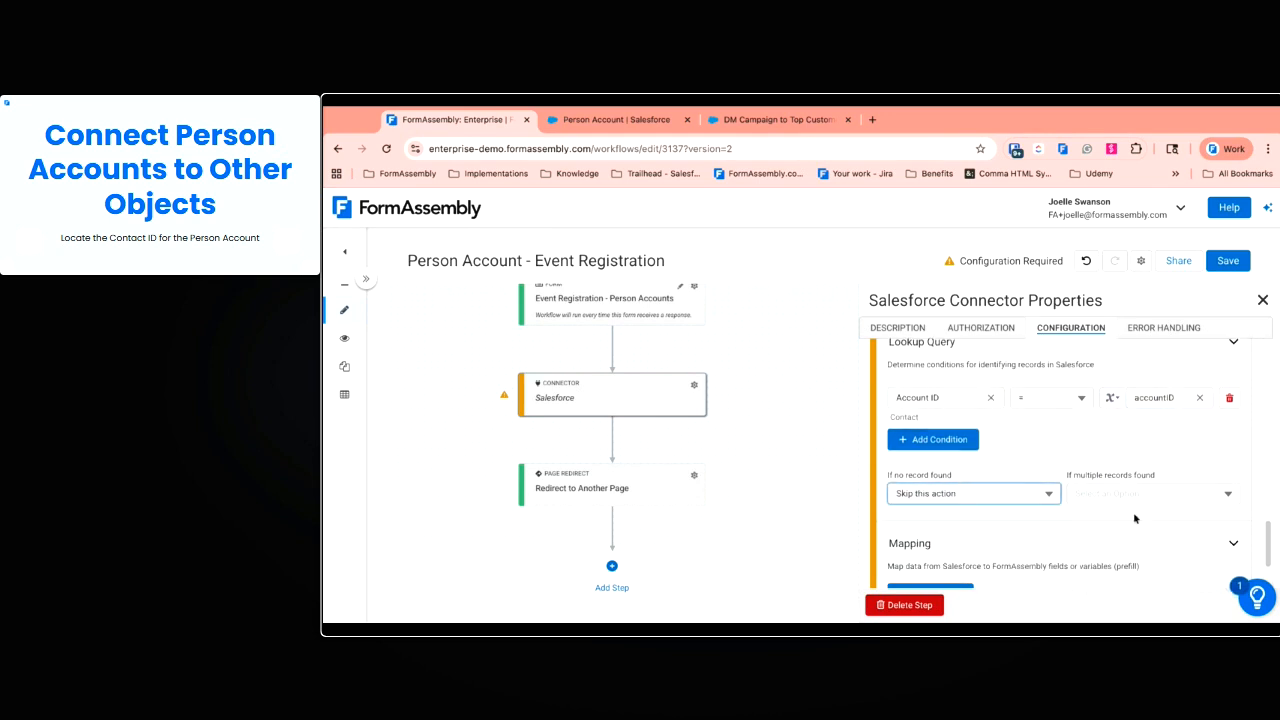
{"action": "left_click", "coordinate": [1139, 491]}
{"action": "left_click", "coordinate": [1157, 445]}
{"action": "scroll", "coordinate": [1071, 526], "scroll_direction": "down", "scroll_amount": 2}
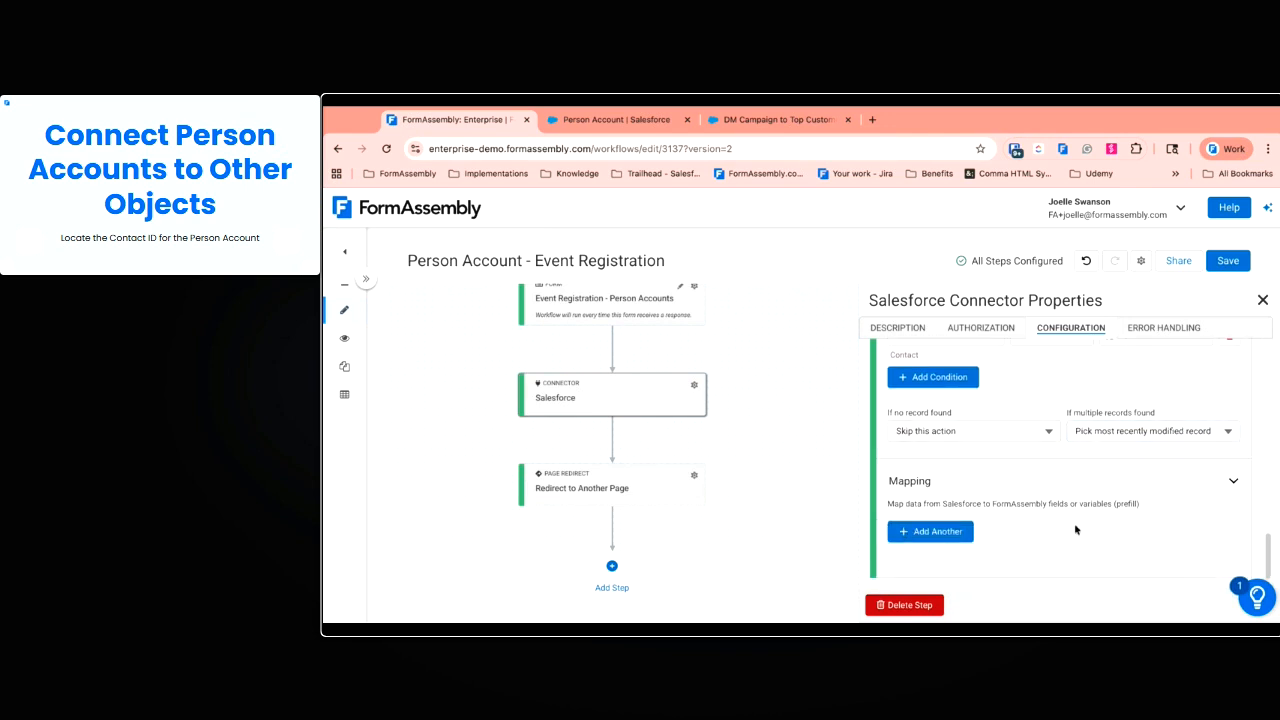
{"action": "scroll", "coordinate": [1000, 485], "scroll_direction": "up", "scroll_amount": 1}
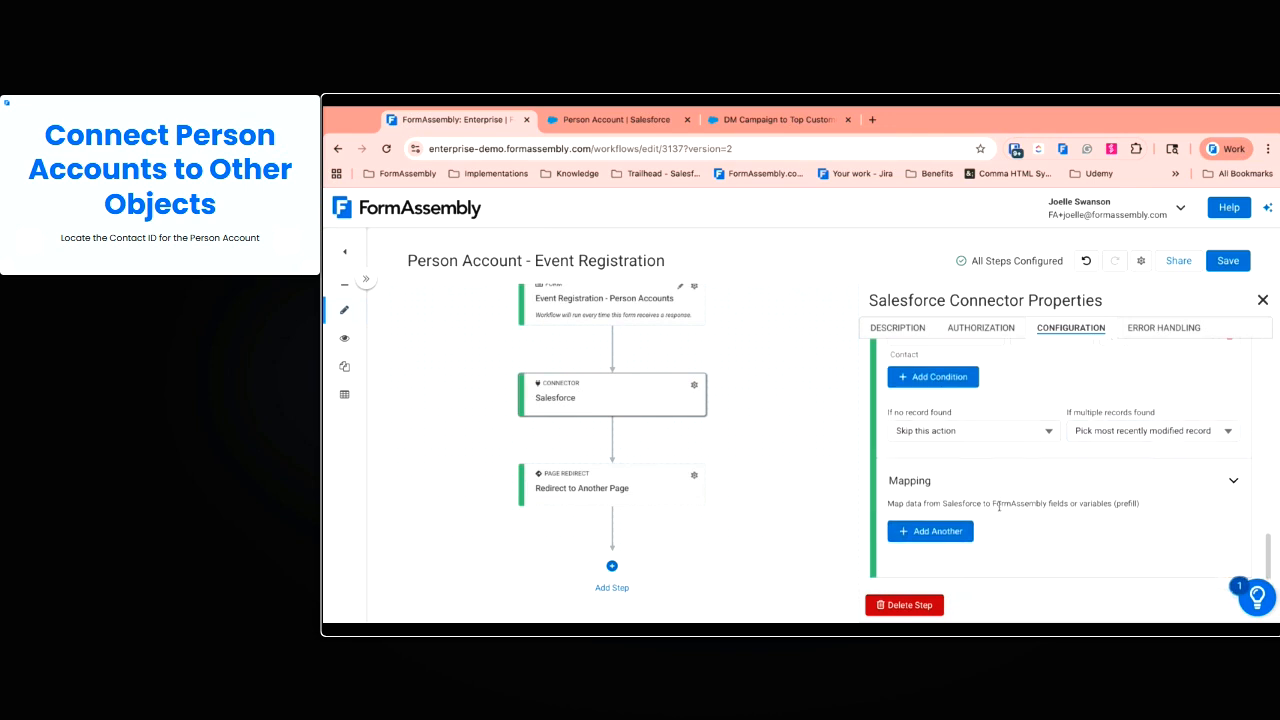
{"action": "scroll", "coordinate": [1012, 533], "scroll_direction": "down", "scroll_amount": 1}
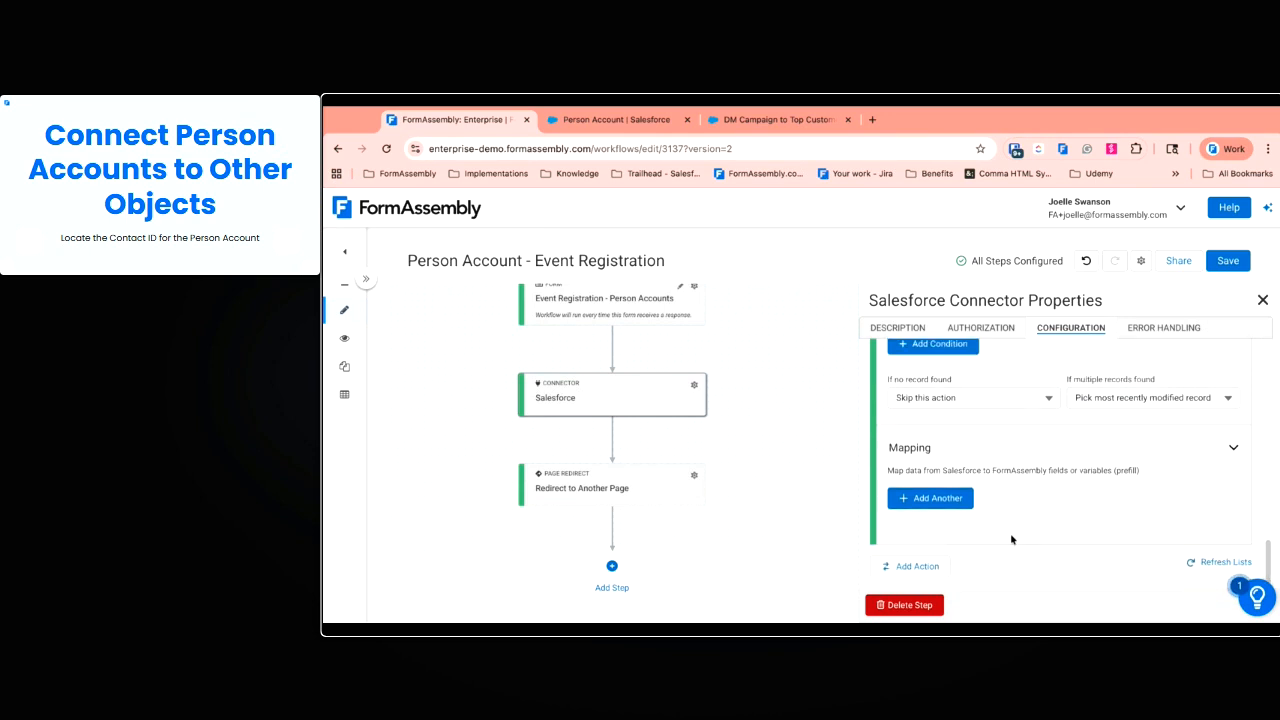
Map the Contact ID field into a new variable named contactID
{"action": "left_click", "coordinate": [931, 500]}
{"action": "scroll", "coordinate": [973, 518], "scroll_direction": "down", "scroll_amount": 1}
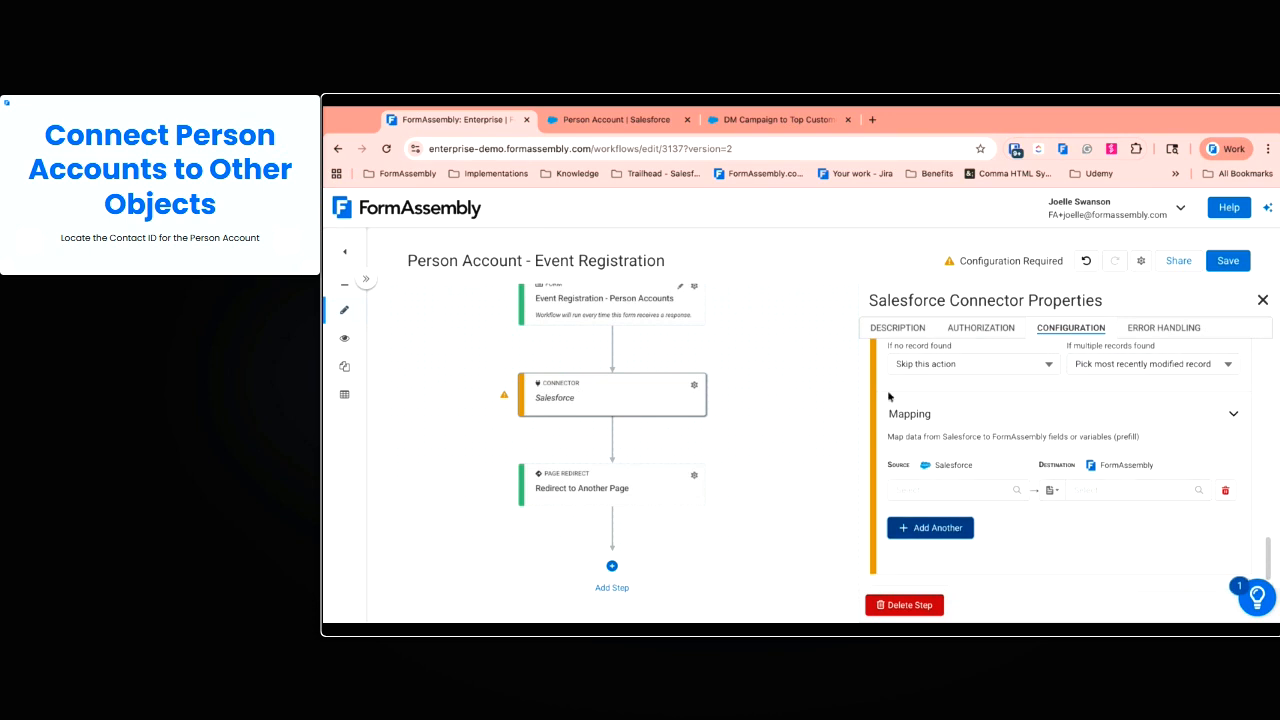
{"action": "left_click", "coordinate": [949, 489]}
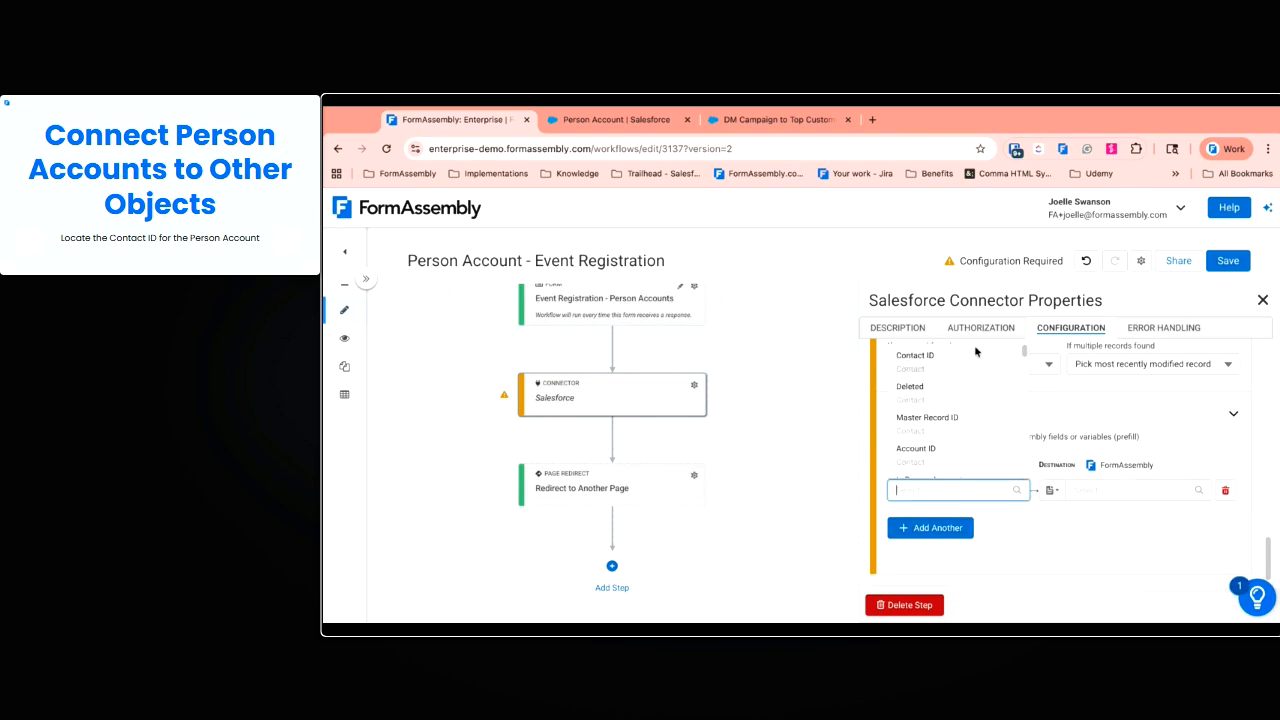
{"action": "left_click", "coordinate": [944, 367]}
{"action": "left_click", "coordinate": [1050, 490]}
{"action": "left_click", "coordinate": [1080, 544]}
{"action": "left_click", "coordinate": [1083, 492]}
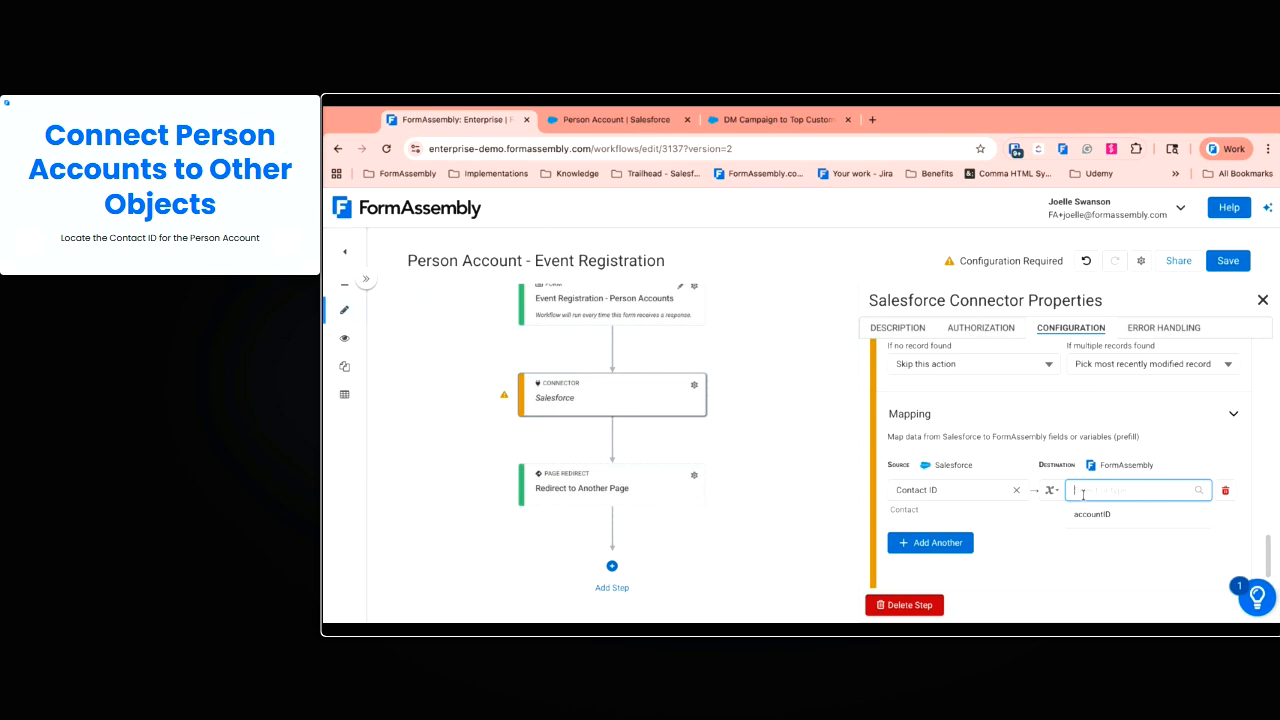
{"action": "type", "text": "contactID"}
{"action": "left_click", "coordinate": [1035, 547]}
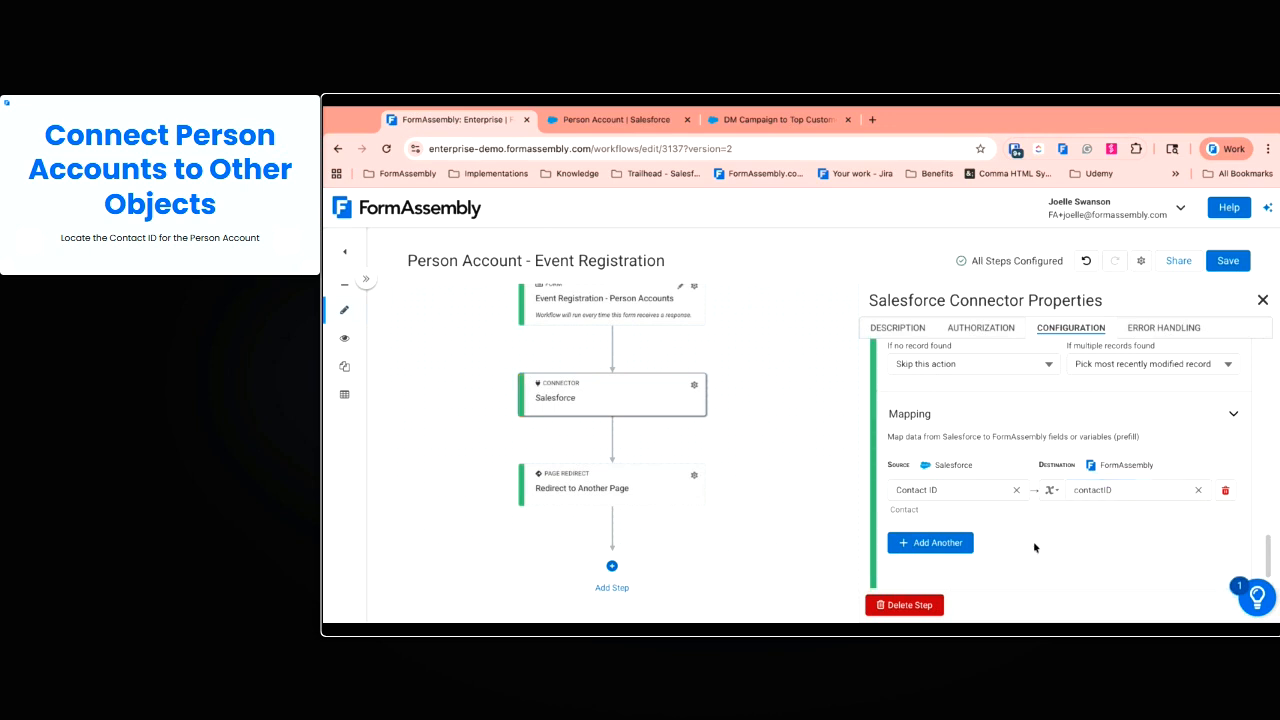
{"action": "scroll", "coordinate": [1034, 543], "scroll_direction": "down", "scroll_amount": 1}
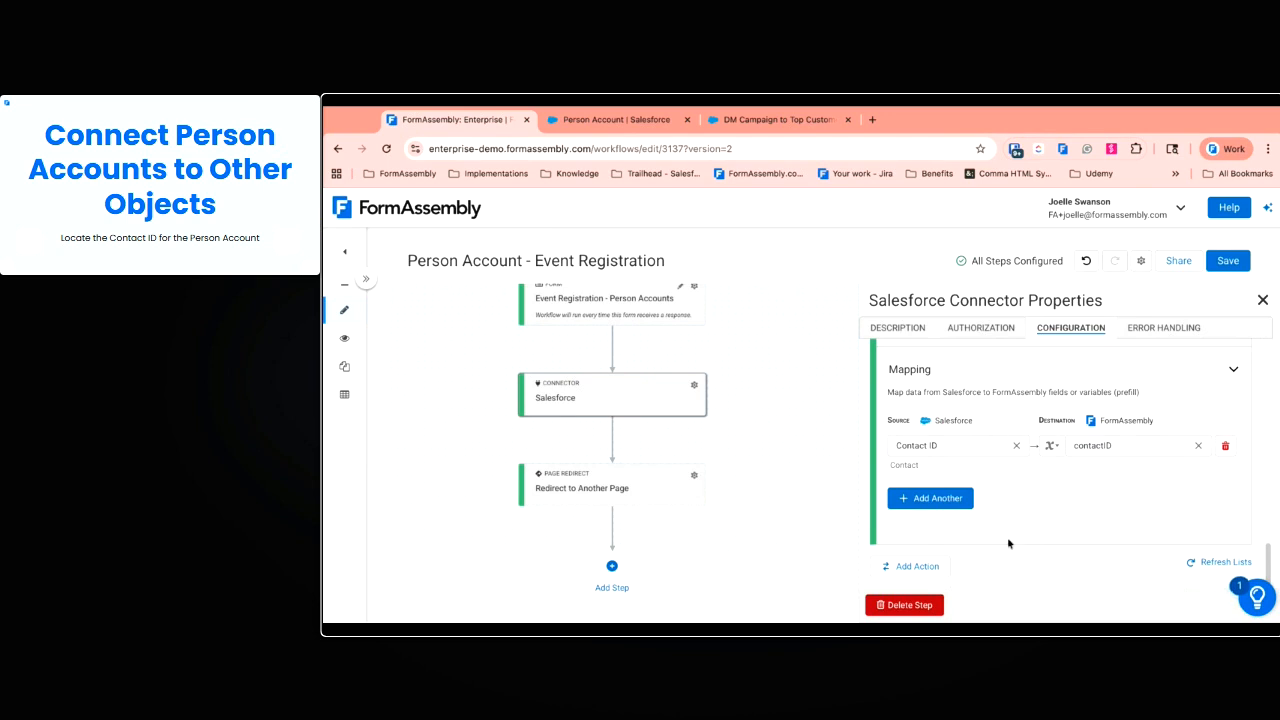
Add a third connector action and title it 'Campaign Member'
{"action": "left_click", "coordinate": [905, 567]}
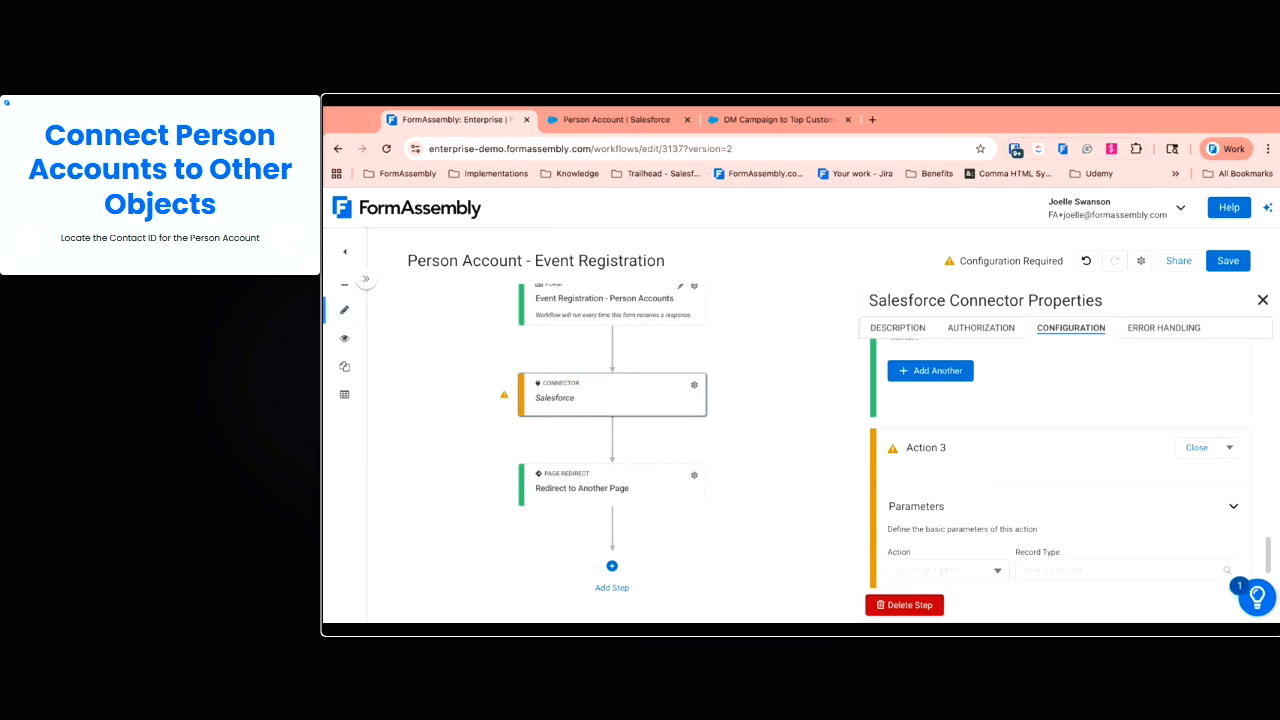
{"action": "left_click", "coordinate": [958, 447]}
{"action": "triple_click", "coordinate": [958, 447]}
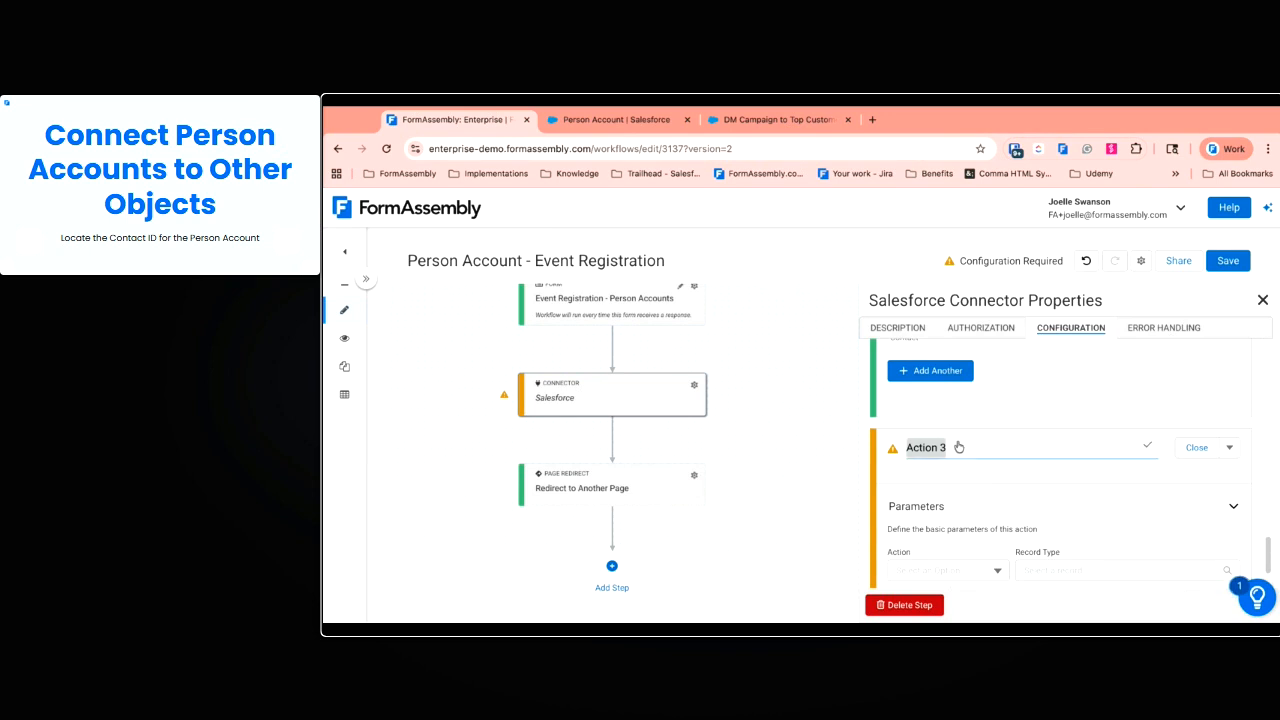
{"action": "type", "text": "Campaign"}
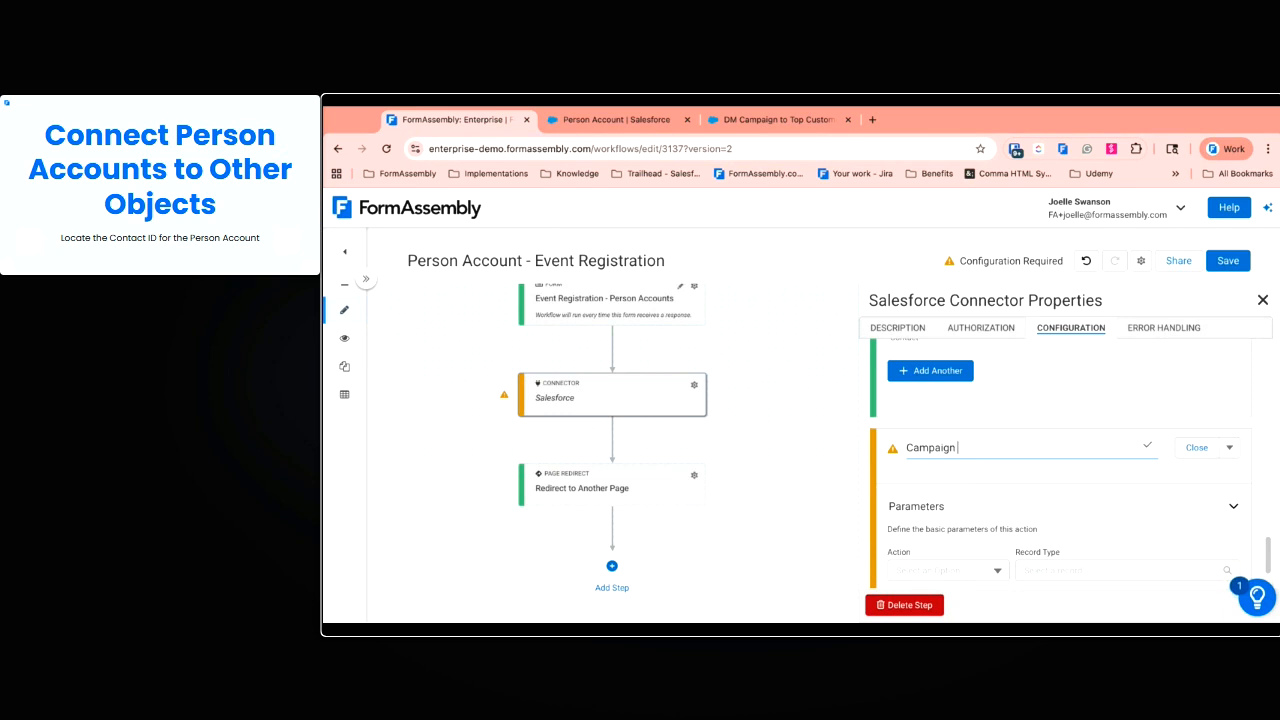
{"action": "type", "text": "Member"}
{"action": "key", "text": "Return"}
{"action": "scroll", "coordinate": [999, 504], "scroll_direction": "down", "scroll_amount": 1}
Set the action to Create a Record with record type Campaign Member
{"action": "left_click", "coordinate": [996, 488]}
{"action": "left_click", "coordinate": [972, 400]}
{"action": "left_click", "coordinate": [1063, 497]}
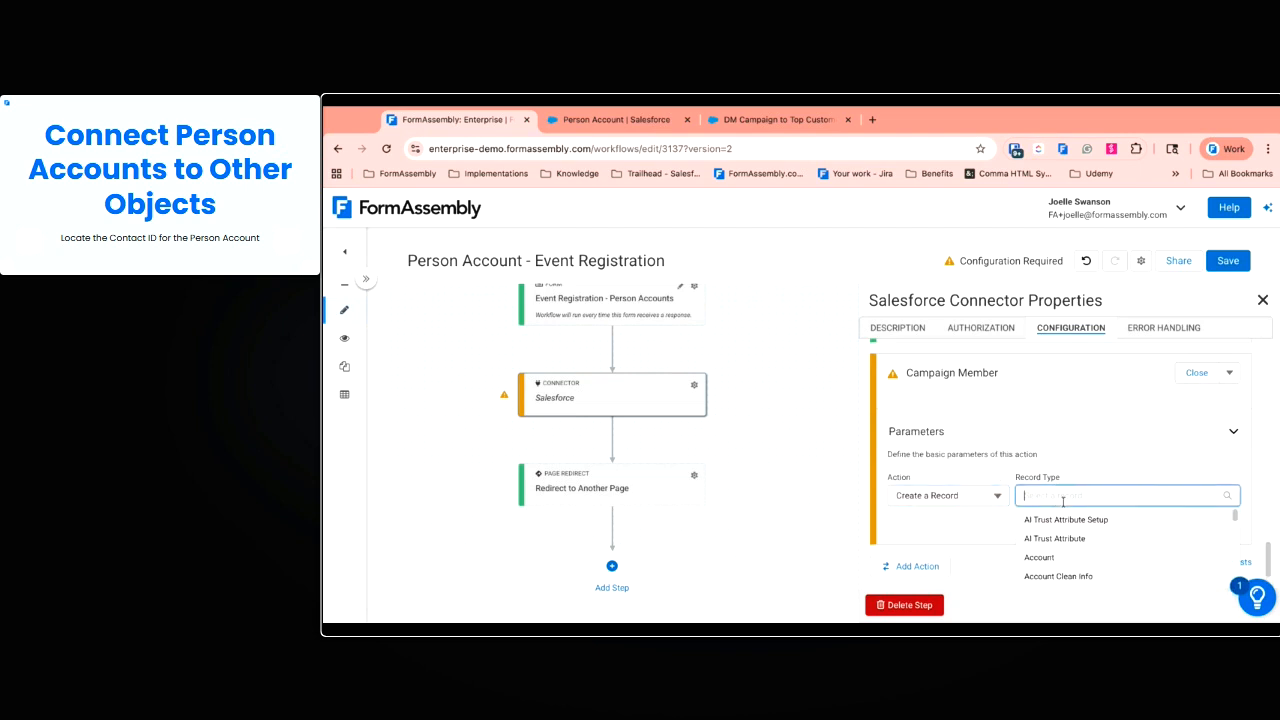
{"action": "type", "text": "cam"}
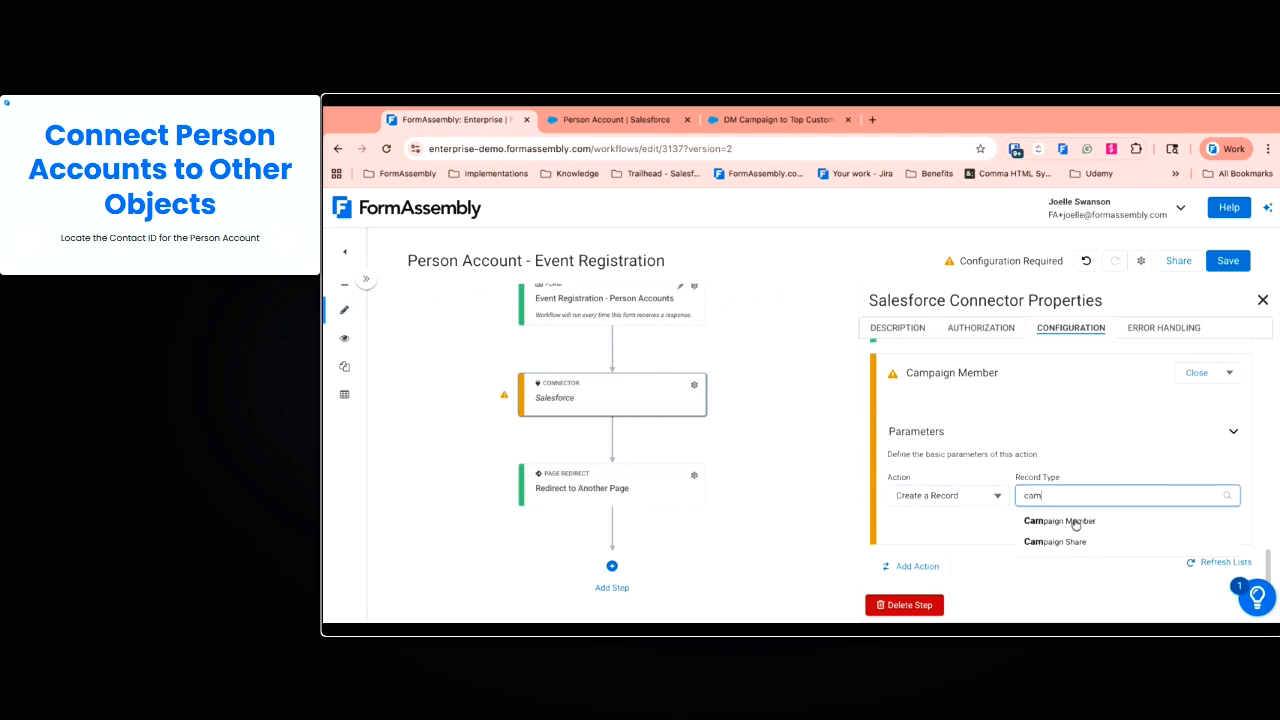
{"action": "left_click", "coordinate": [1070, 521]}
{"action": "scroll", "coordinate": [905, 417], "scroll_direction": "down", "scroll_amount": 3}
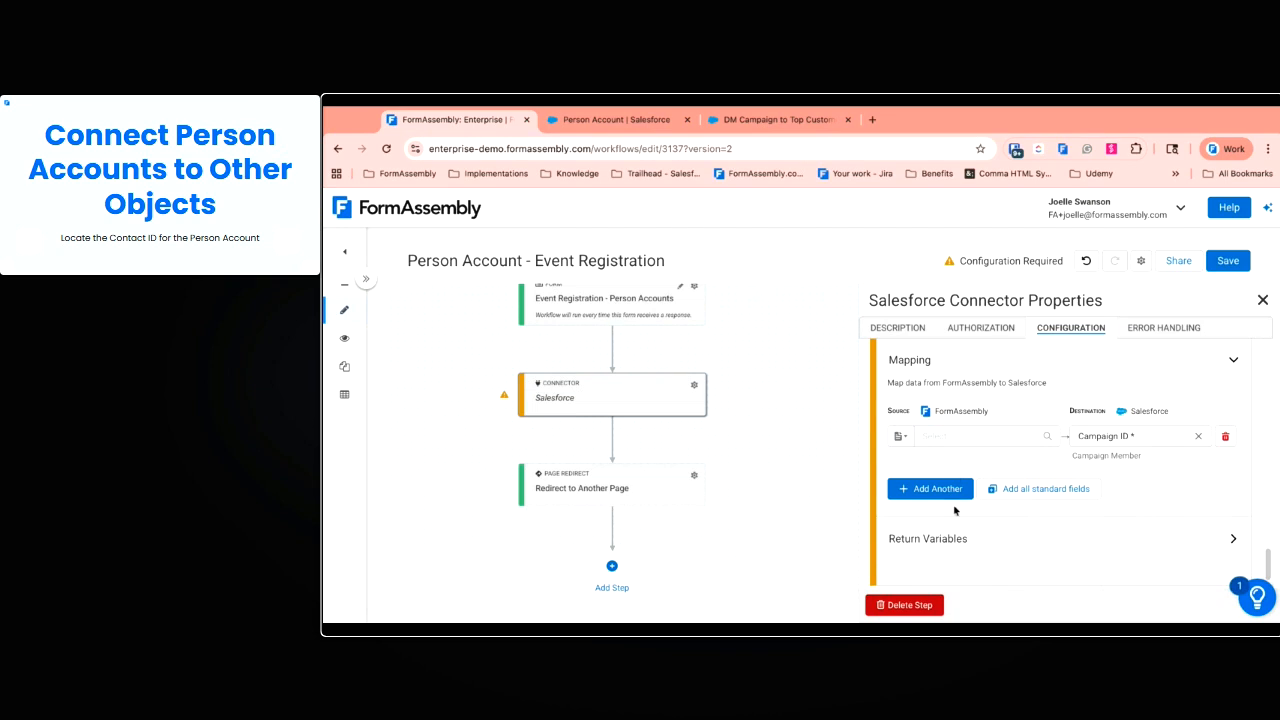
Map the pasted campaign Salesforce ID as a fixed value into Campaign ID
{"action": "left_click", "coordinate": [900, 436]}
{"action": "left_click", "coordinate": [952, 497]}
{"action": "type", "text": "701gK00000nabIMQAQ"}
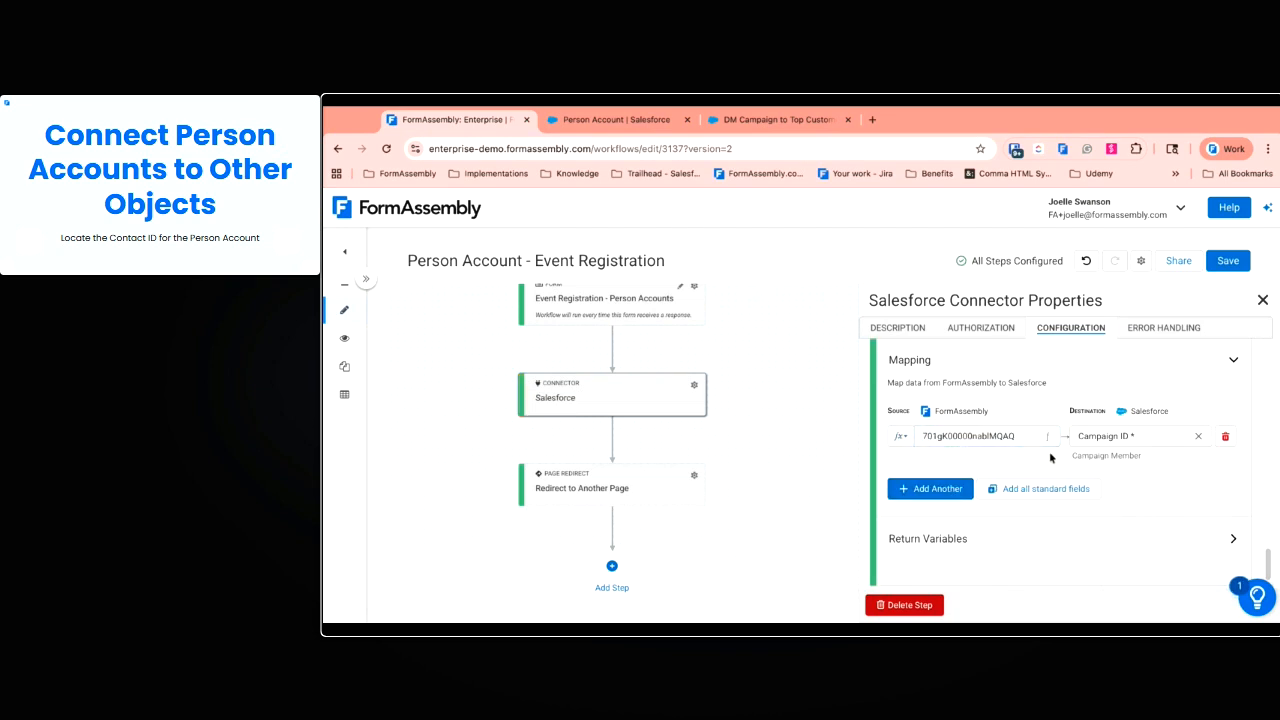
Add a second mapping from the contactID variable to Contact ID, and save the workflow
{"action": "left_click", "coordinate": [914, 489]}
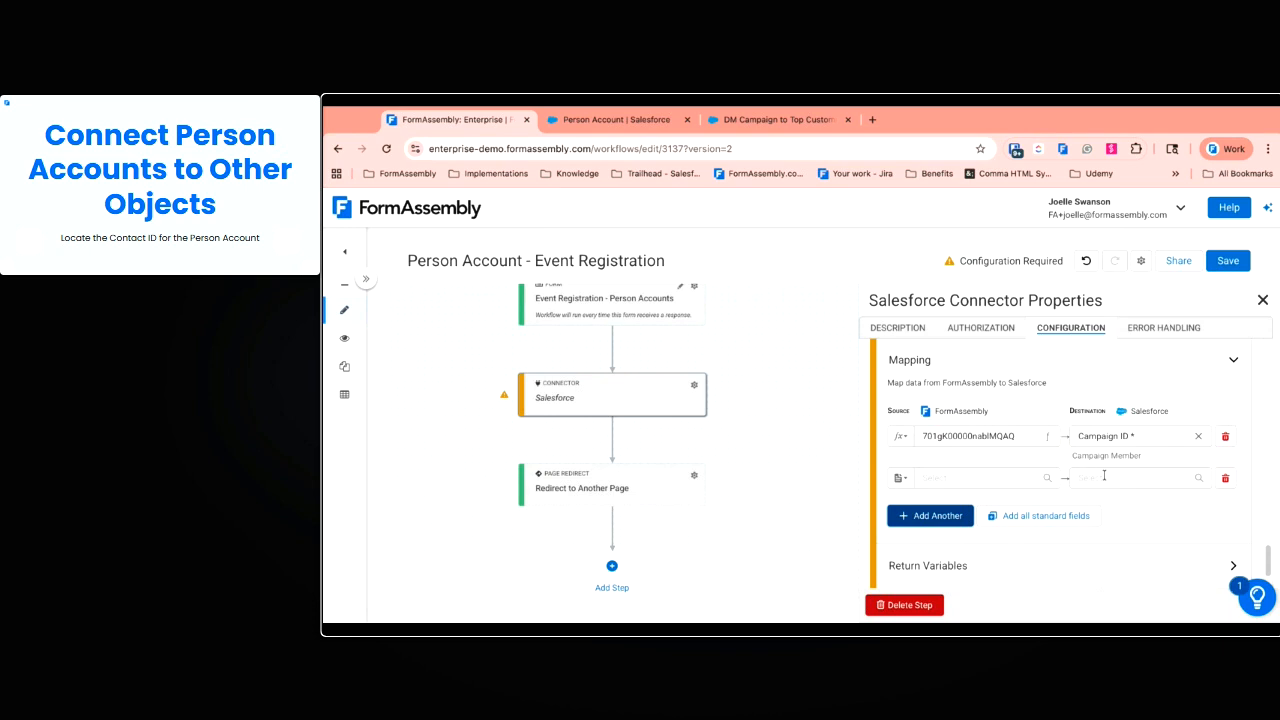
{"action": "left_click", "coordinate": [1175, 476]}
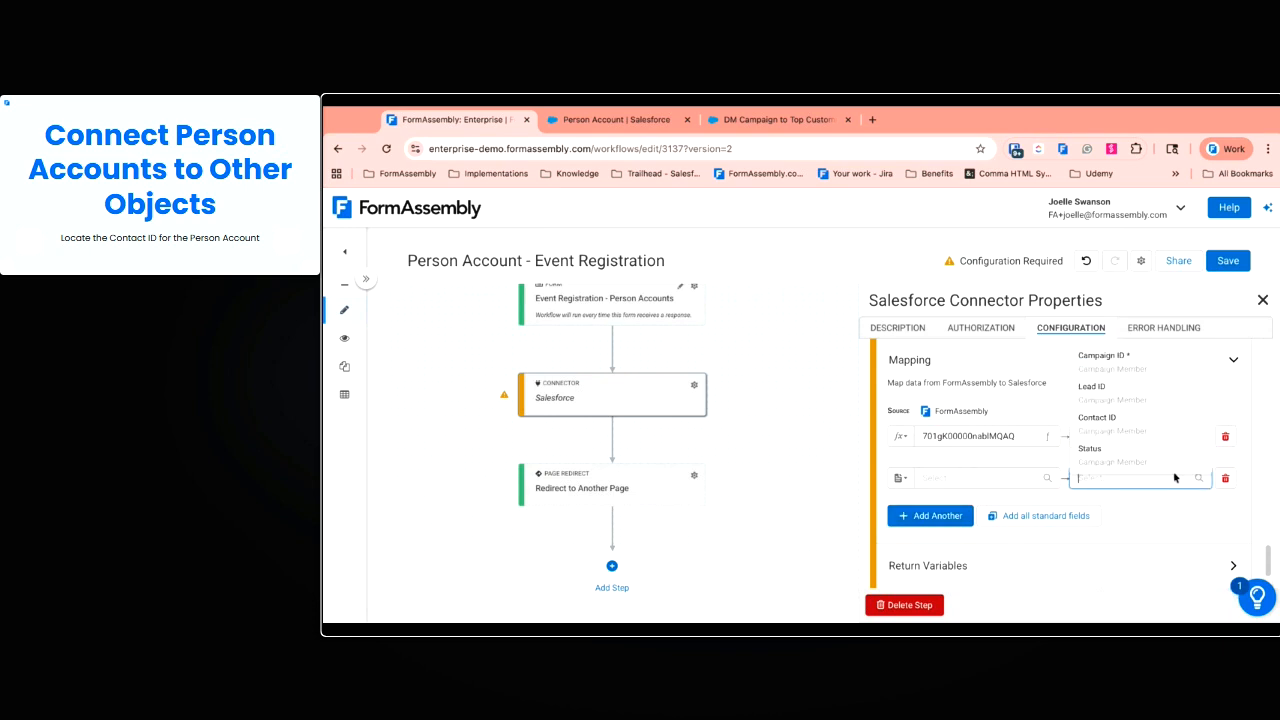
{"action": "left_click", "coordinate": [1144, 432]}
{"action": "left_click", "coordinate": [899, 478]}
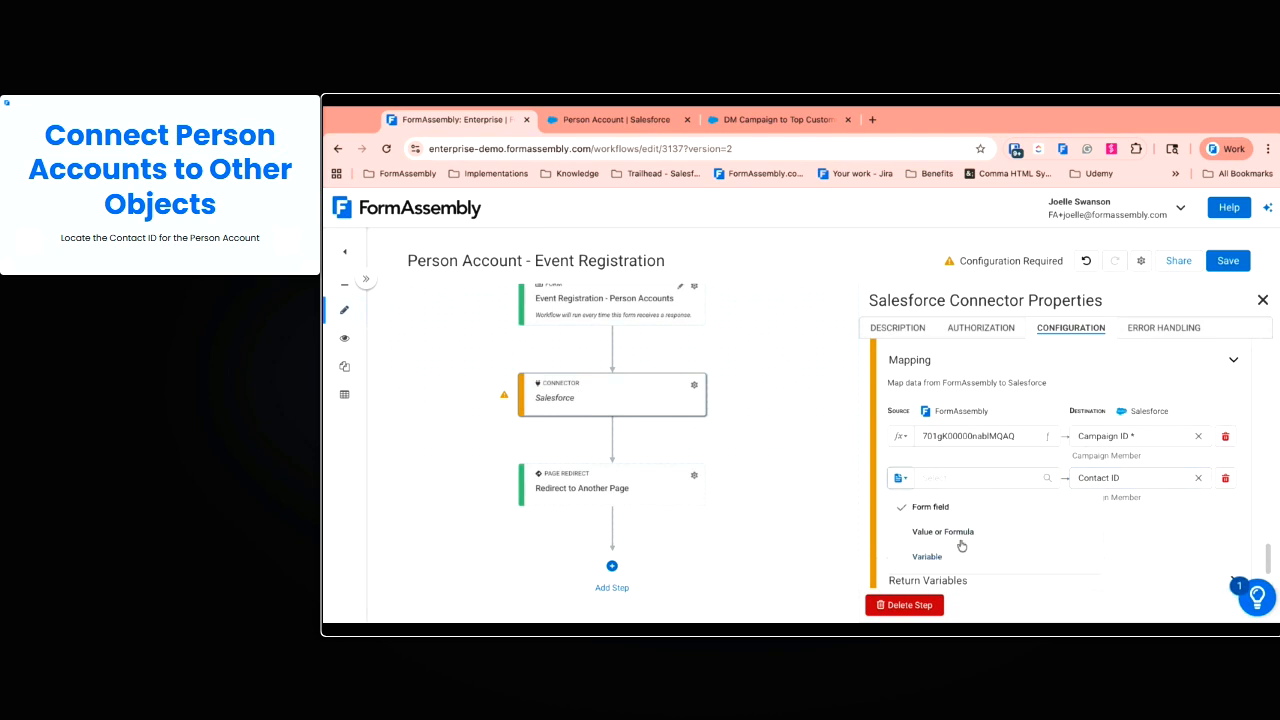
{"action": "left_click", "coordinate": [935, 556]}
{"action": "left_click", "coordinate": [969, 479]}
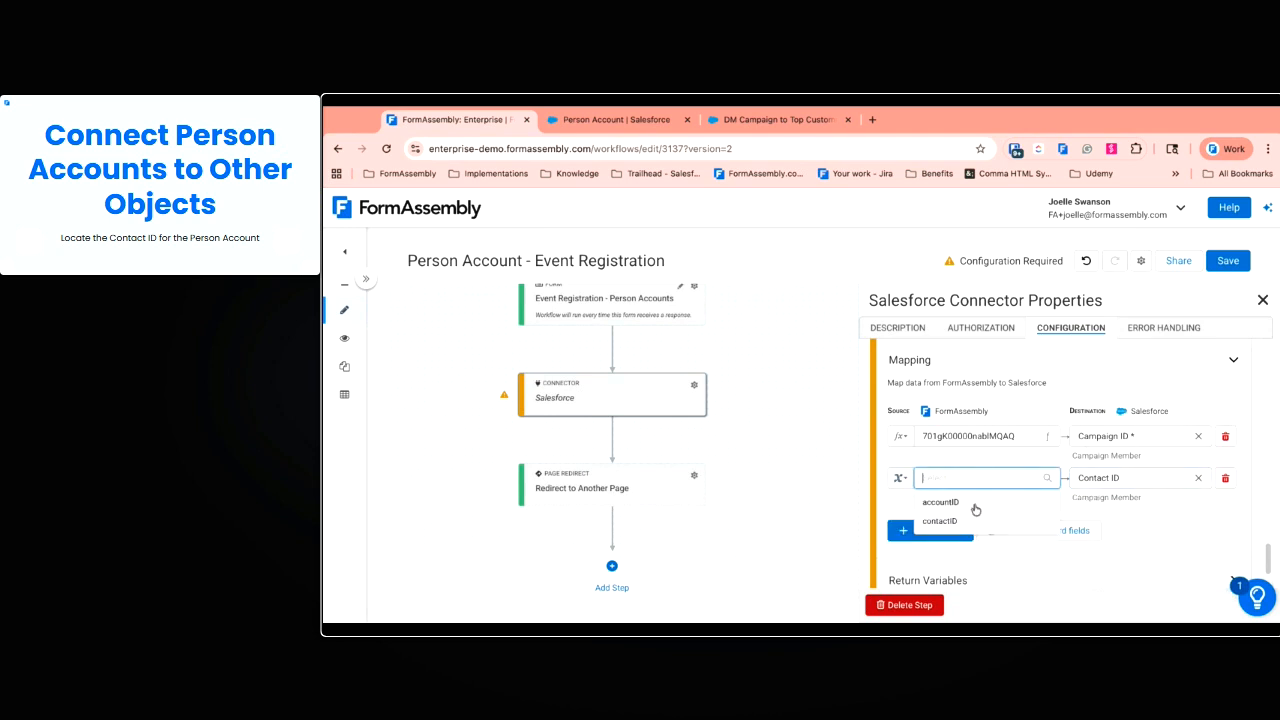
{"action": "left_click", "coordinate": [963, 521]}
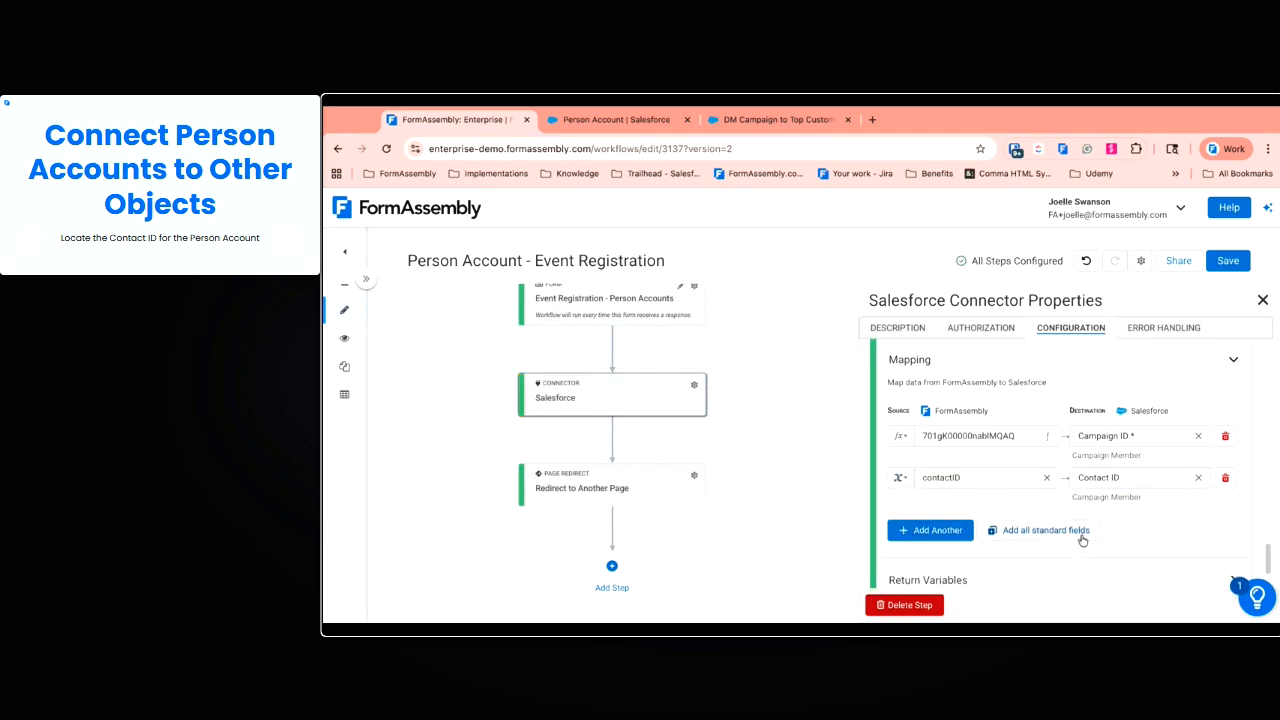
{"action": "scroll", "coordinate": [1081, 535], "scroll_direction": "down", "scroll_amount": 1}
{"action": "scroll", "coordinate": [1084, 462], "scroll_direction": "up", "scroll_amount": 1}
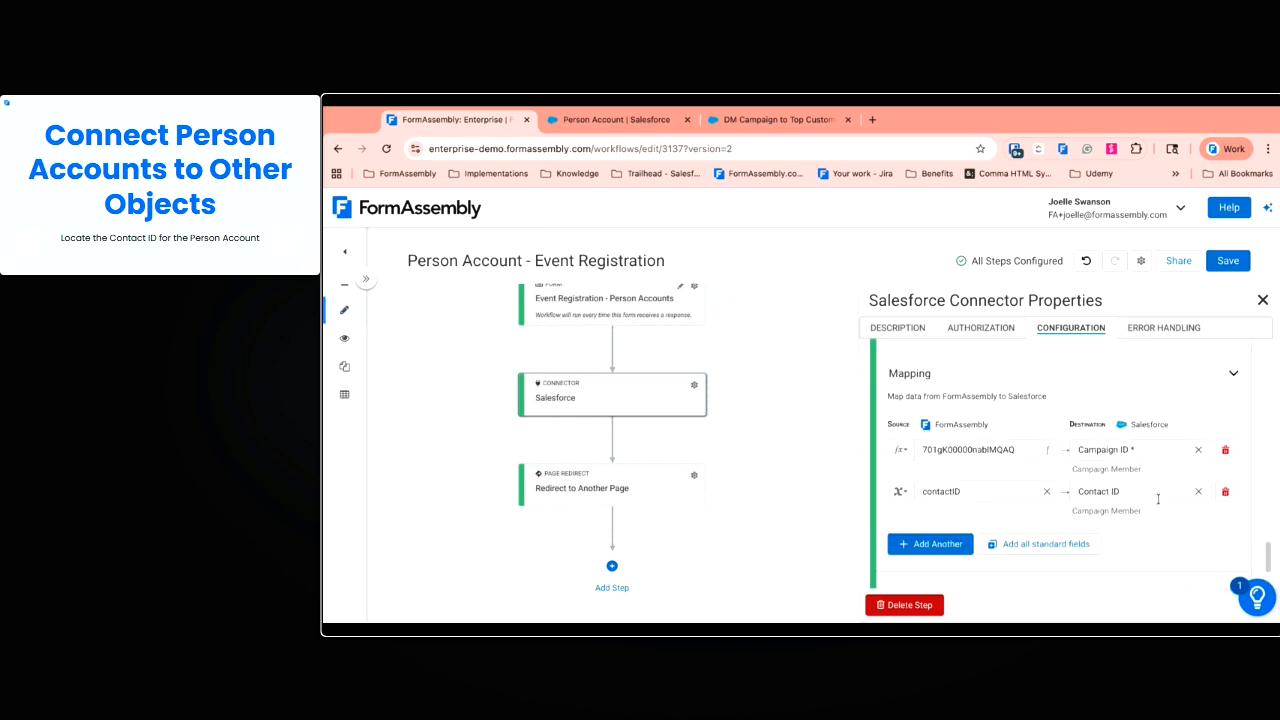
{"action": "left_click", "coordinate": [1230, 261]}
Submit a test Event Registration with test contact details, 1 ticket, no donation, no table
{"action": "left_click", "coordinate": [334, 345]}
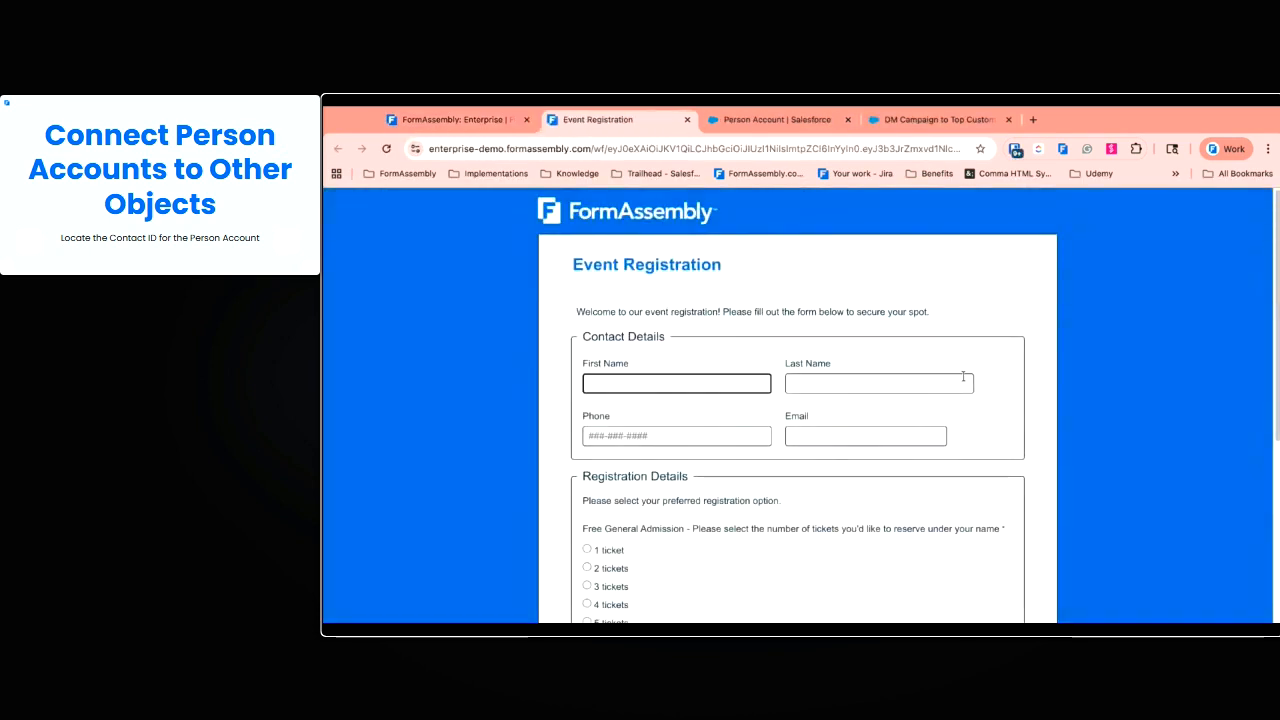
{"action": "type", "text": "ason"}
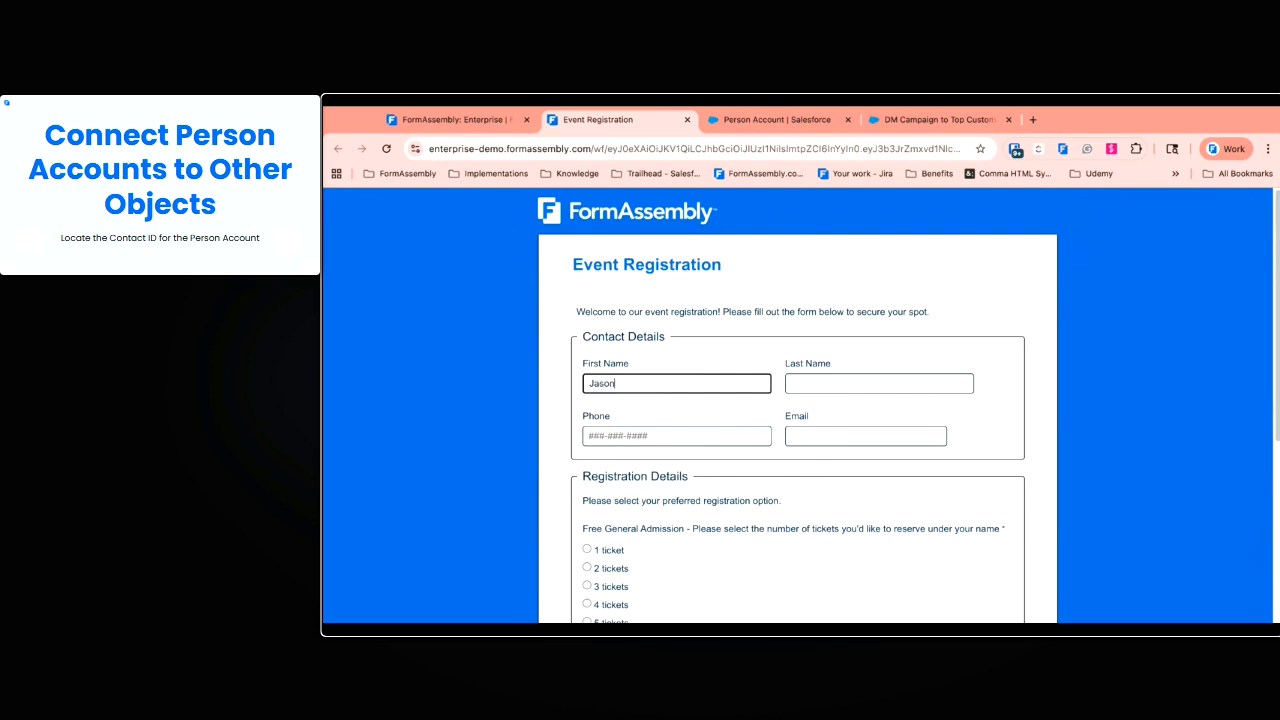
{"action": "key", "text": "Tab"}
{"action": "key", "text": "Tab"}
{"action": "type", "text": "1231231234"}
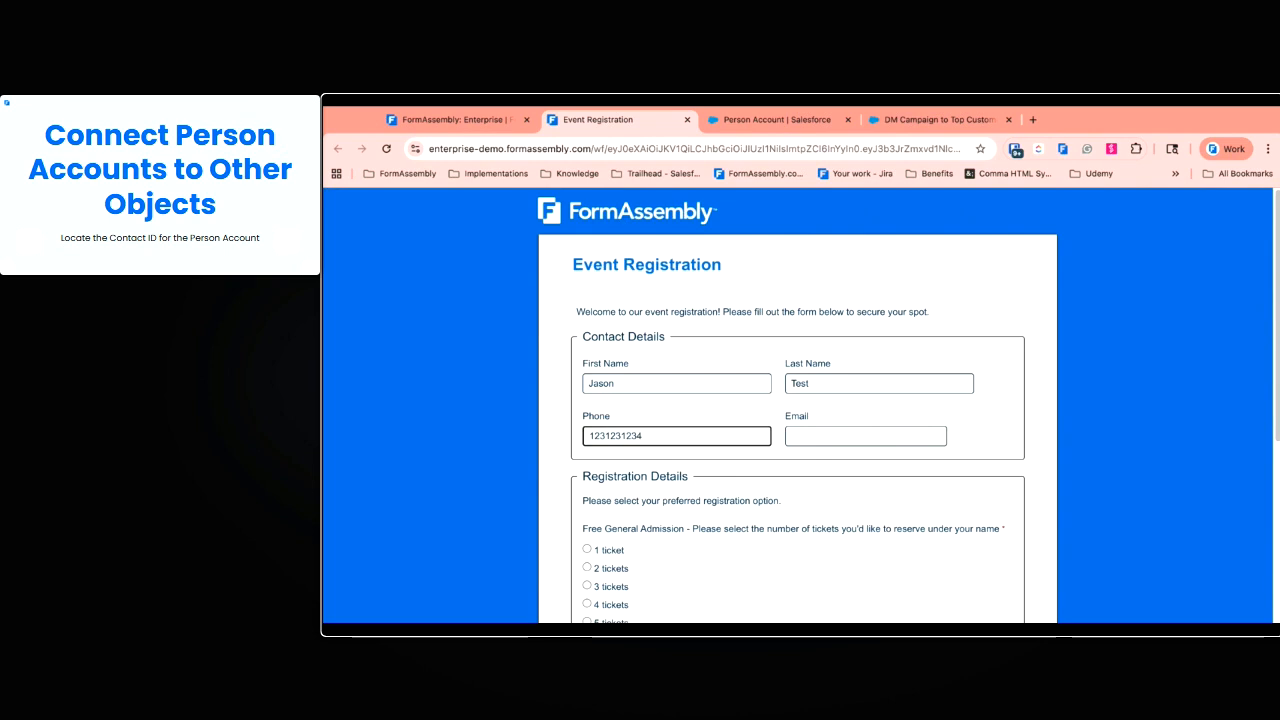
{"action": "key", "text": "Tab"}
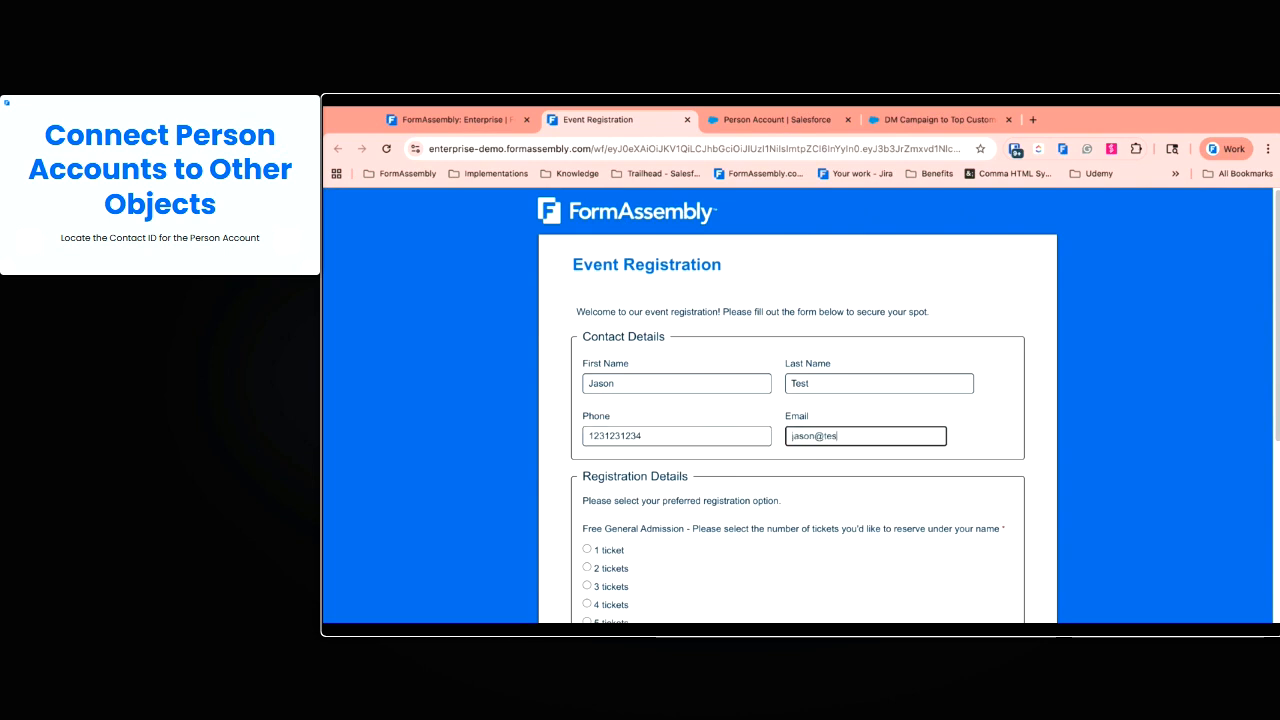
{"action": "left_click", "coordinate": [618, 550]}
{"action": "scroll", "coordinate": [870, 516], "scroll_direction": "down", "scroll_amount": 3}
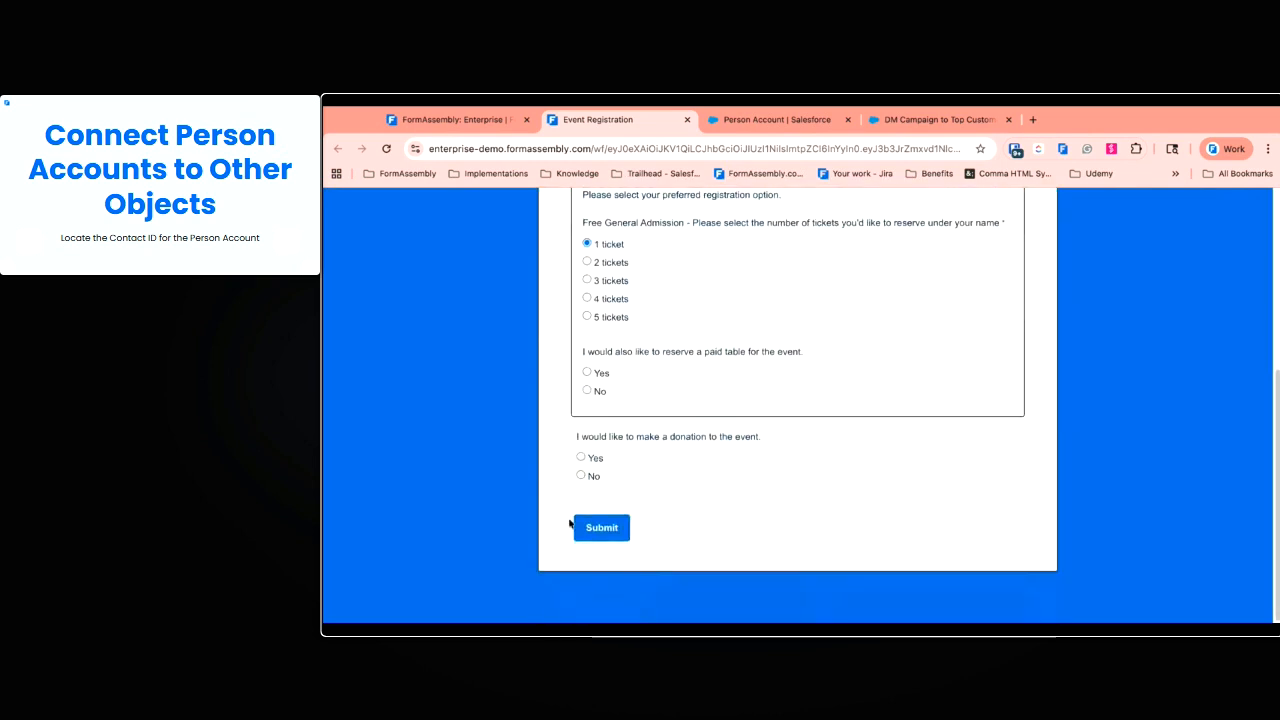
{"action": "left_click", "coordinate": [593, 478]}
{"action": "left_click", "coordinate": [587, 390]}
{"action": "left_click", "coordinate": [602, 527]}
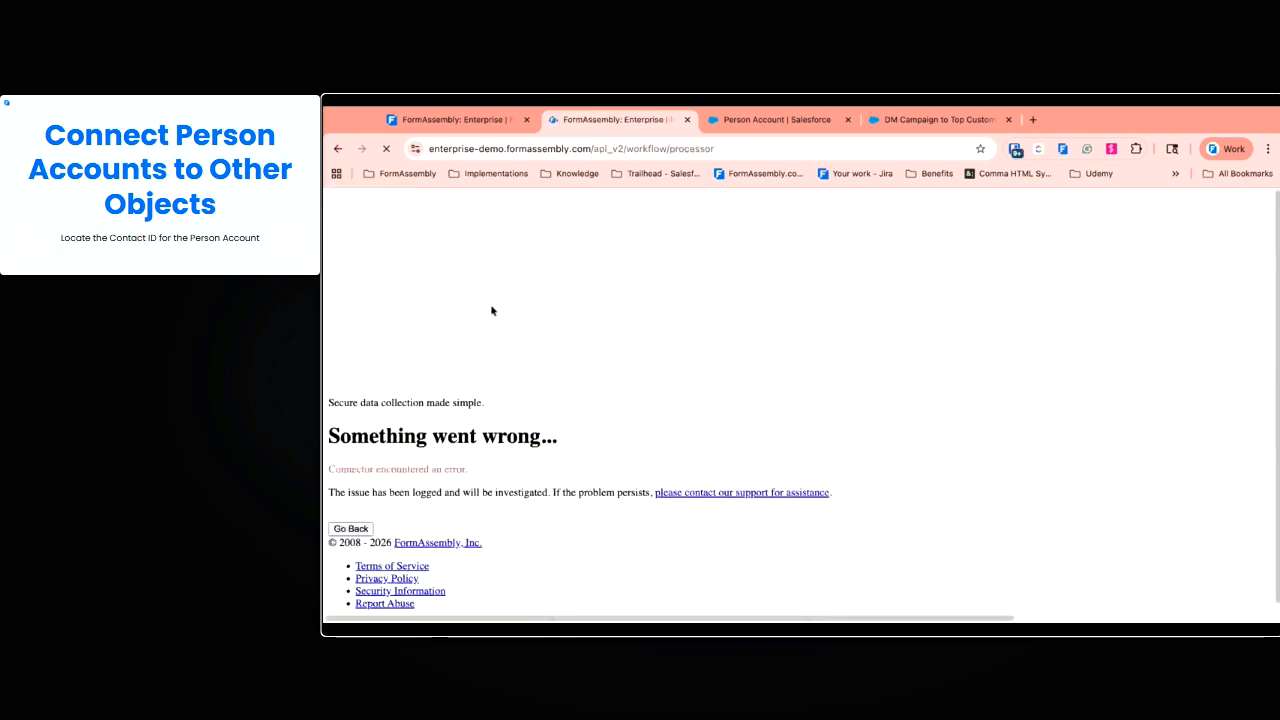
Return to the workflow editor after the connector error and save the workflow again
{"action": "left_click", "coordinate": [466, 122]}
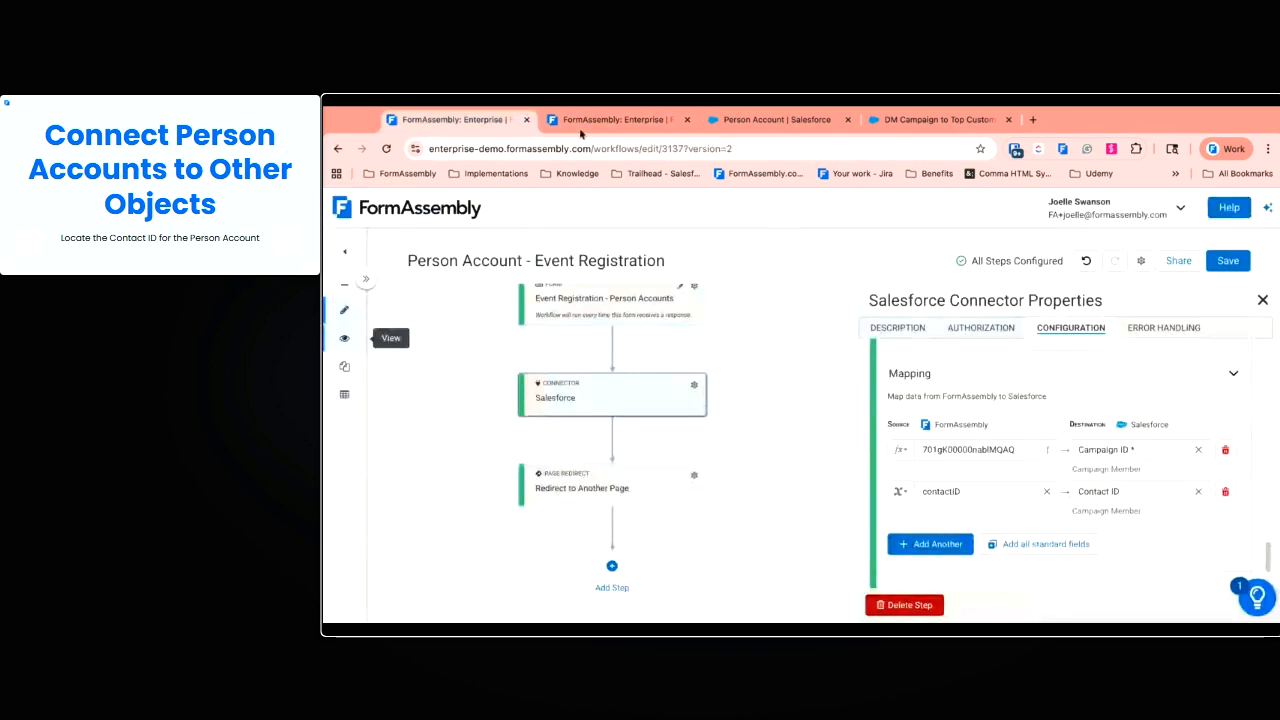
{"action": "scroll", "coordinate": [1100, 446], "scroll_direction": "down", "scroll_amount": 3}
{"action": "scroll", "coordinate": [1098, 446], "scroll_direction": "up", "scroll_amount": 3}
{"action": "left_click", "coordinate": [1228, 260]}
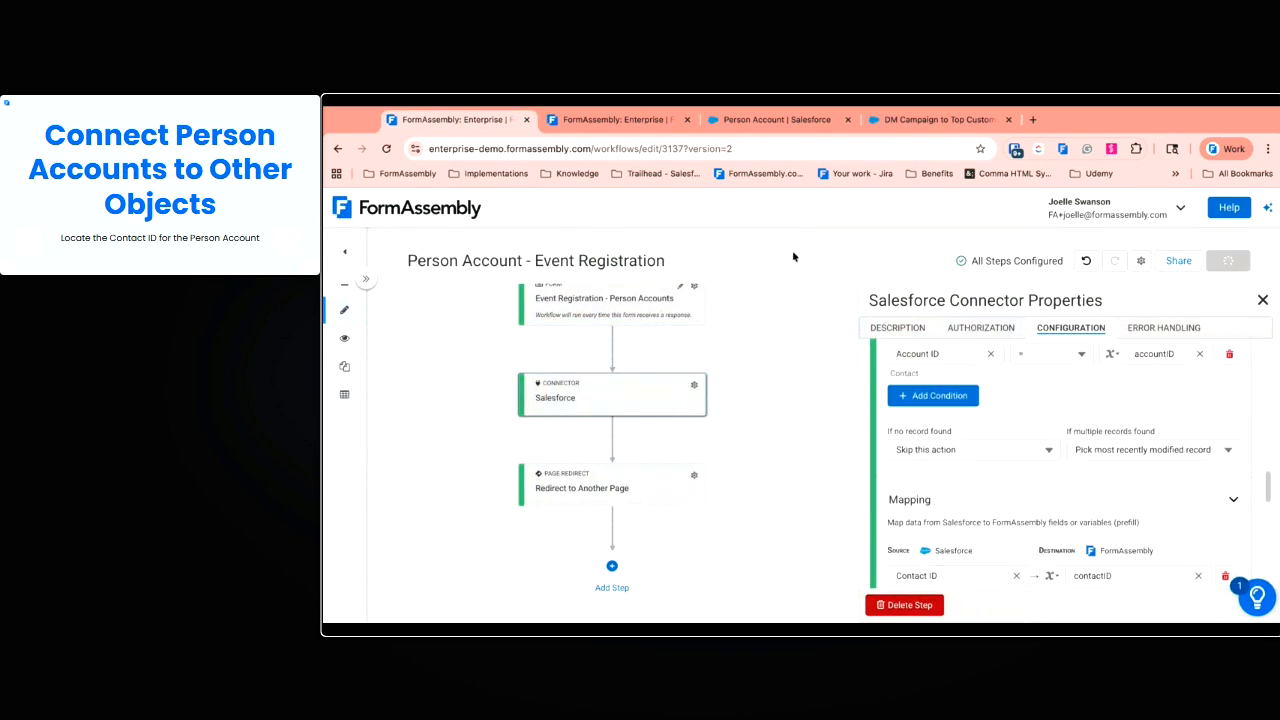
{"action": "left_click", "coordinate": [935, 119]}
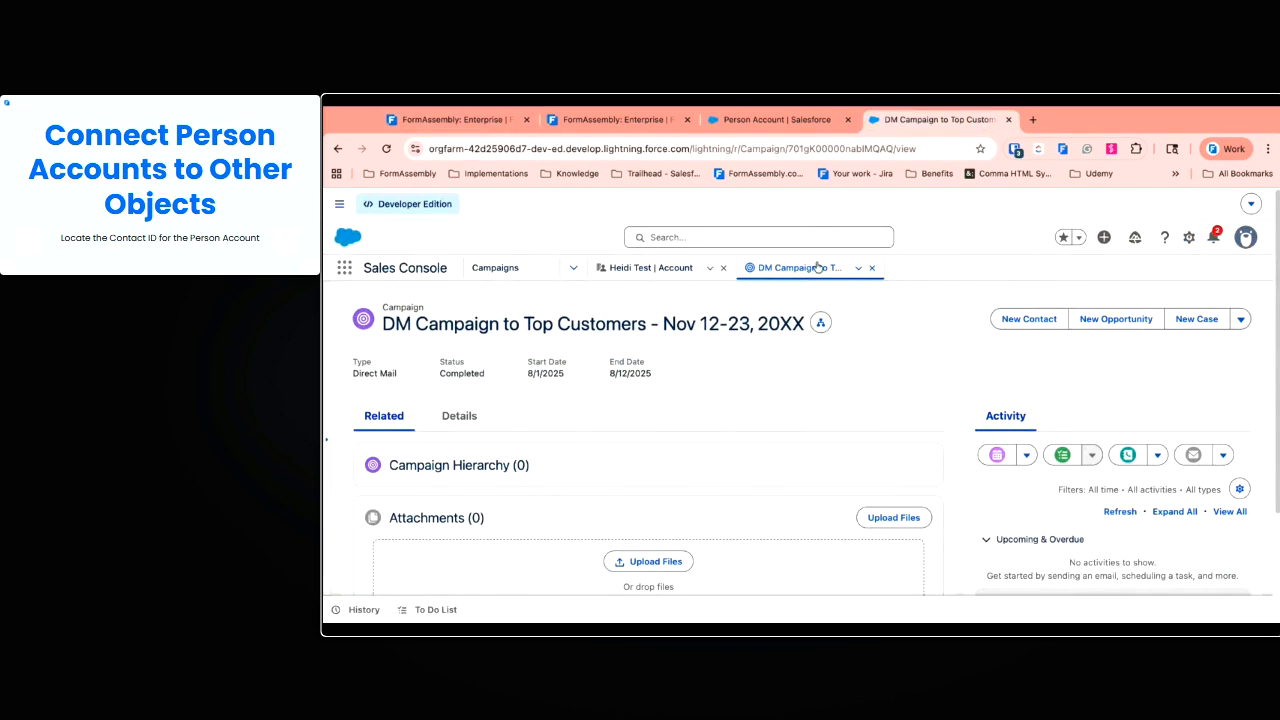
Scroll the DM Campaign to Top Customers record to its Campaign Members list showing one Contact
{"action": "left_click_drag", "start_coordinate": [383, 324], "coordinate": [806, 324]}
{"action": "left_click", "coordinate": [872, 352]}
{"action": "scroll", "coordinate": [846, 413], "scroll_direction": "down", "scroll_amount": 2}
{"action": "scroll", "coordinate": [519, 518], "scroll_direction": "down", "scroll_amount": 2}
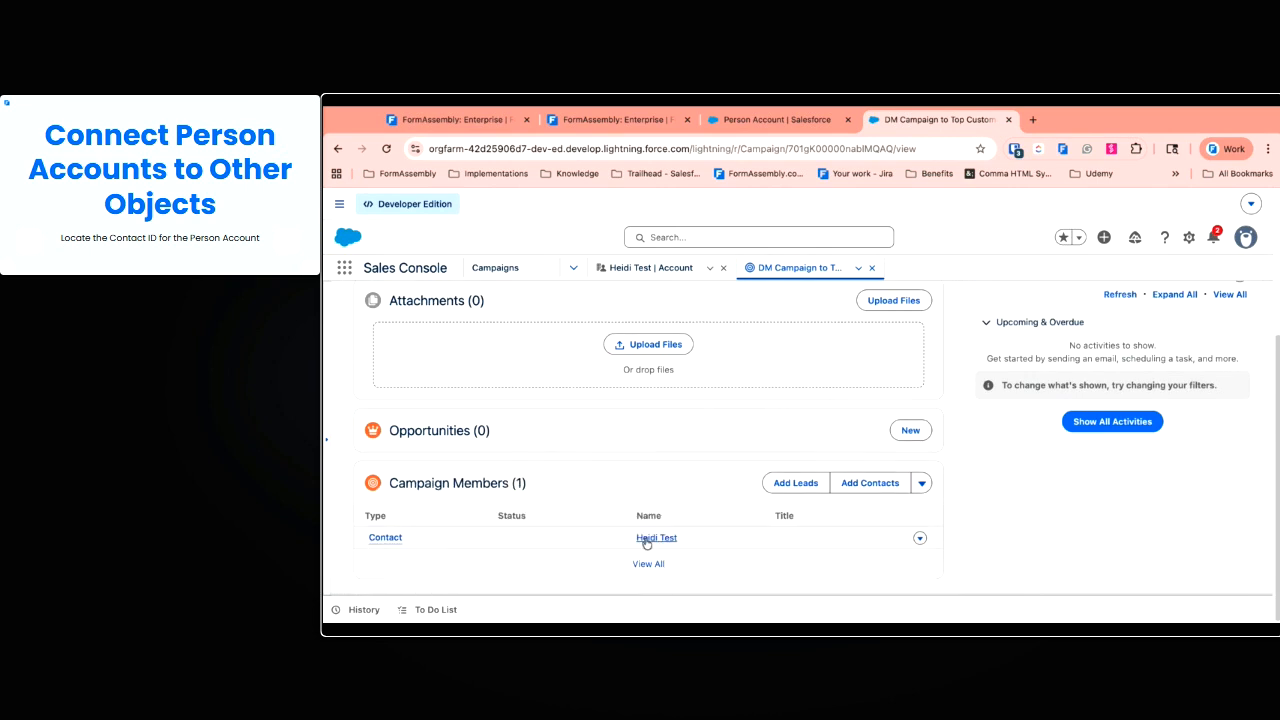
{"action": "mouse_move", "coordinate": [386, 542]}
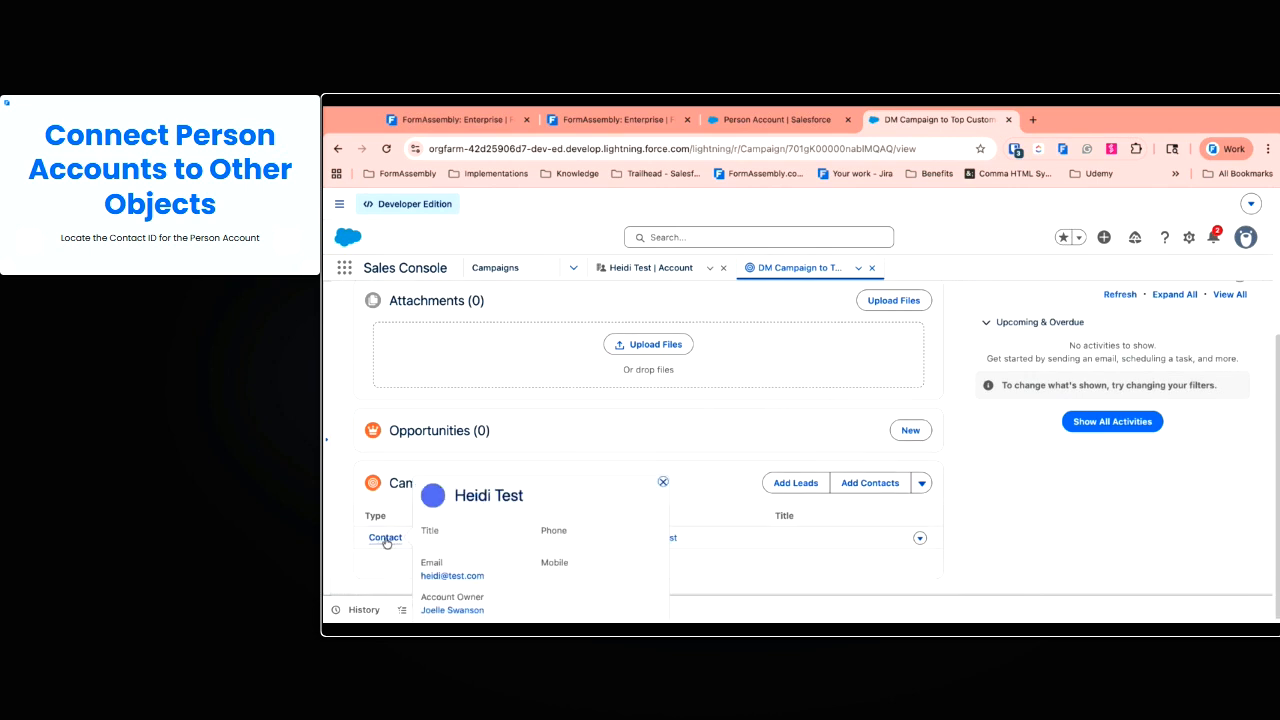
{"action": "scroll", "coordinate": [386, 542], "scroll_direction": "up", "scroll_amount": 4}
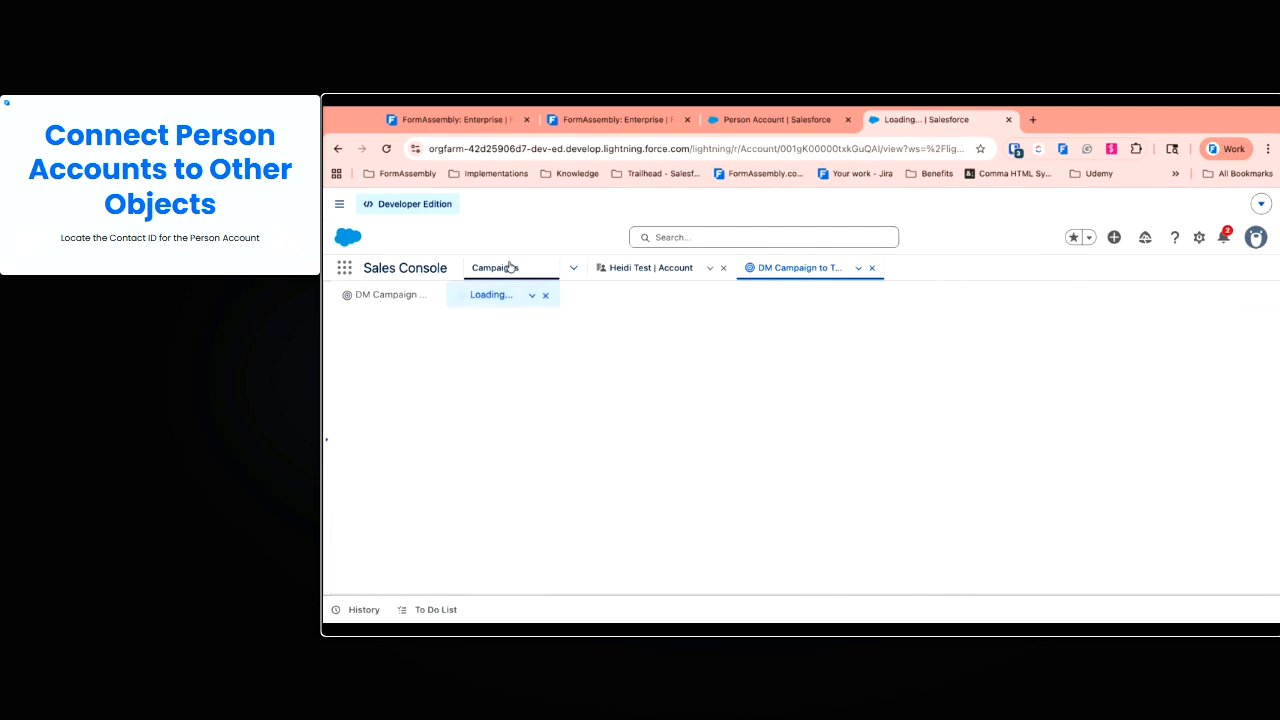
Open the member's Person Account record, then return to the campaign
{"action": "left_click_drag", "start_coordinate": [383, 334], "coordinate": [514, 346]}
{"action": "left_click", "coordinate": [515, 346]}
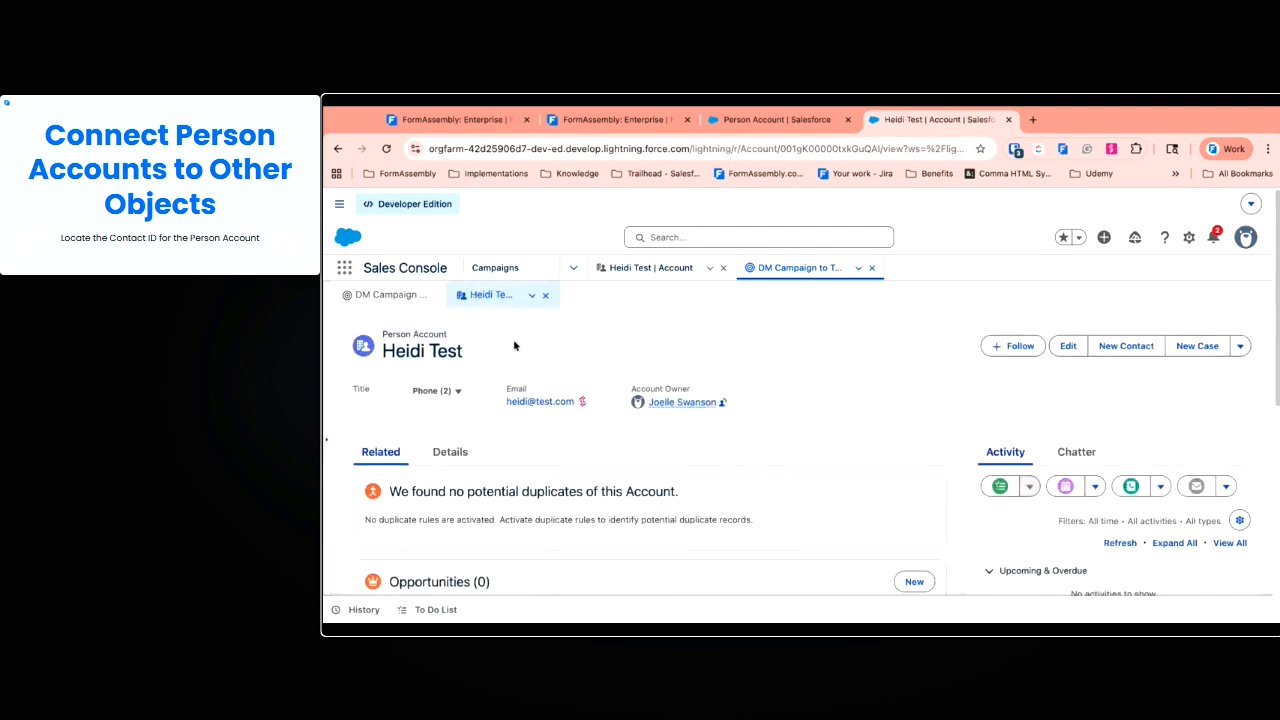
{"action": "left_click", "coordinate": [360, 298]}
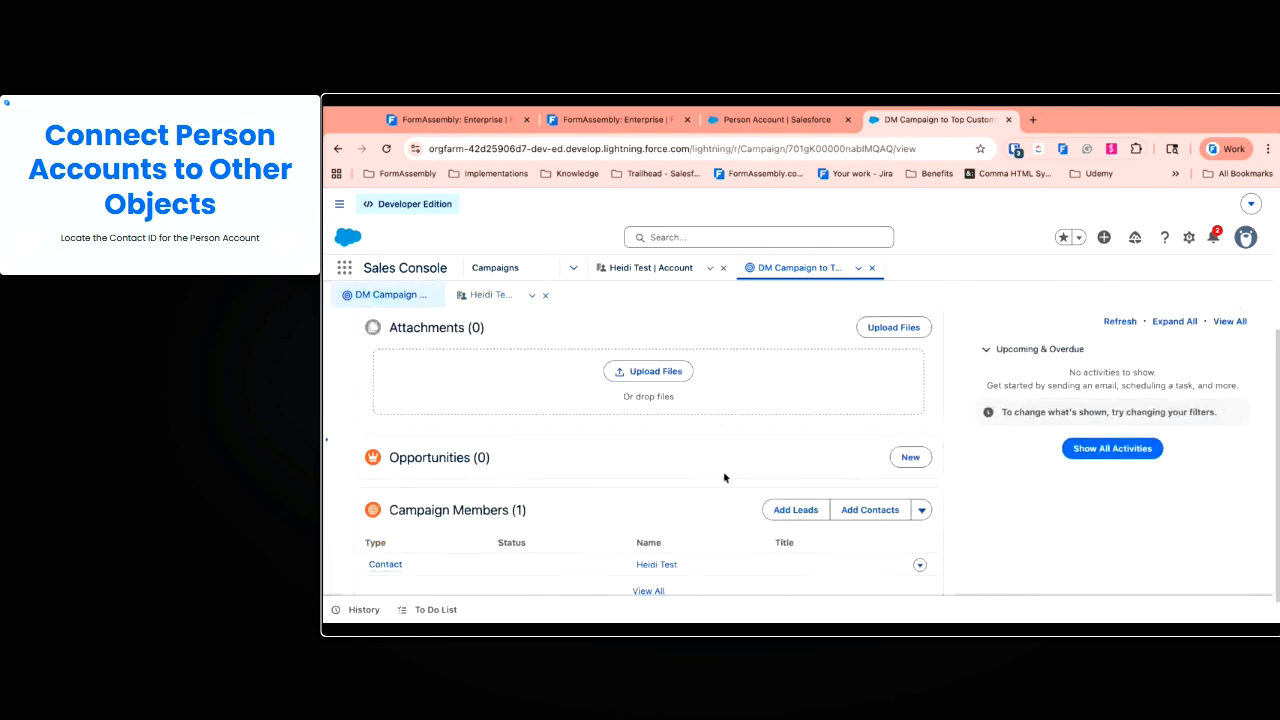